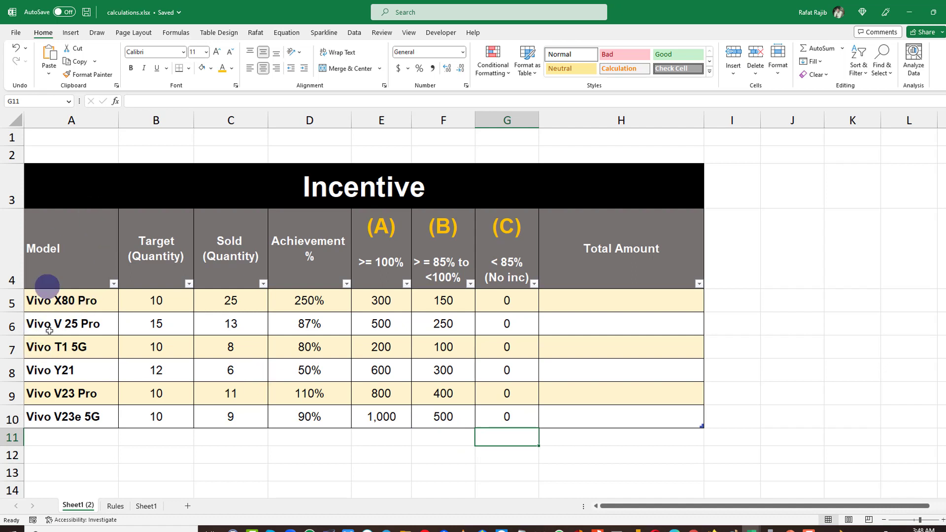
Review the Incentive table's Model, Target (Quantity), Sold (Quantity) and Achievement % columns.
left_click_drag(78, 291, 85, 414)
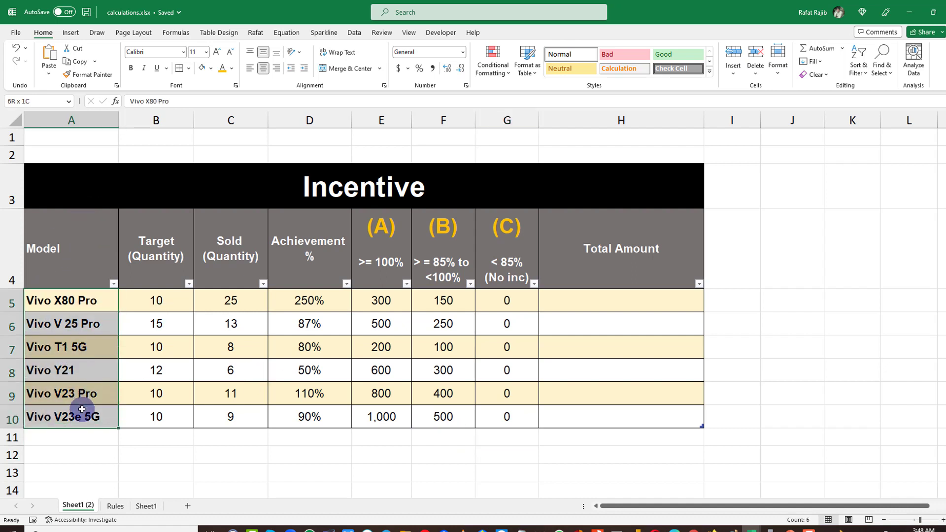
left_click_drag(168, 233, 156, 422)
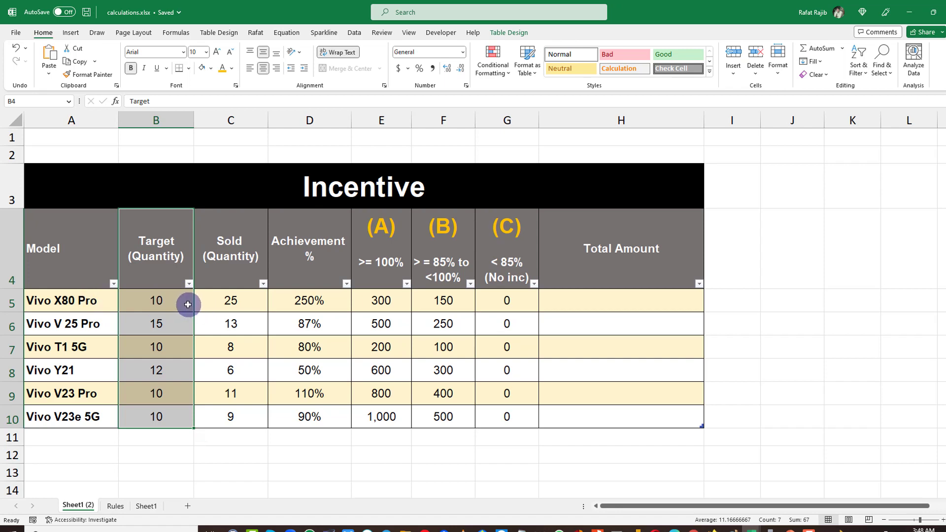
left_click(188, 304)
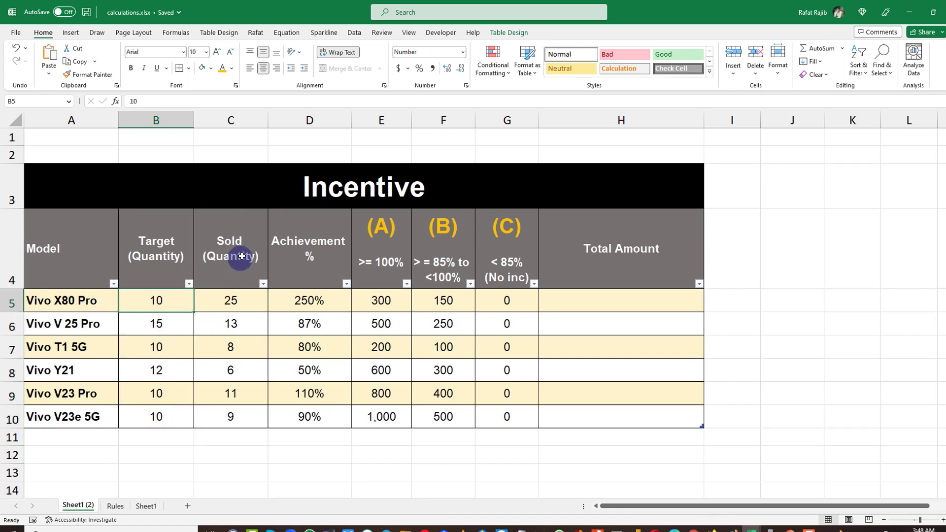
left_click_drag(240, 296, 240, 410)
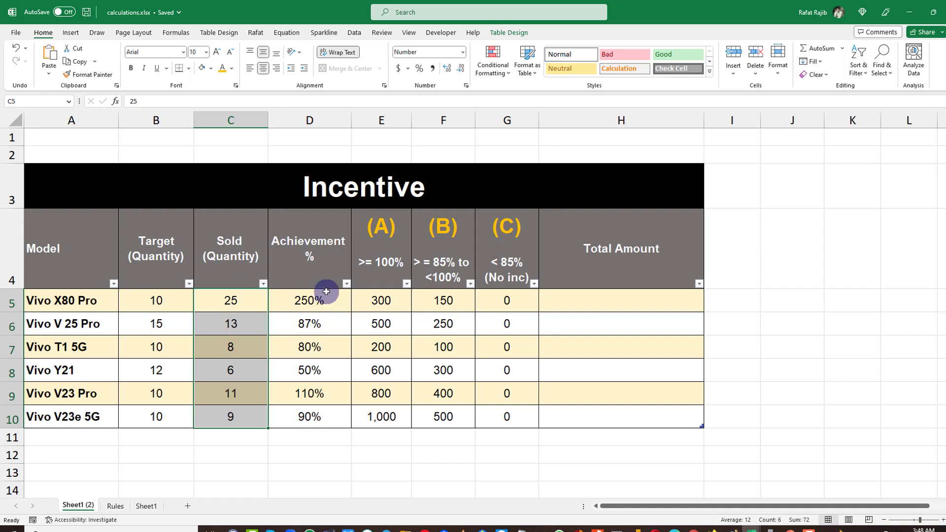
left_click_drag(333, 298, 317, 416)
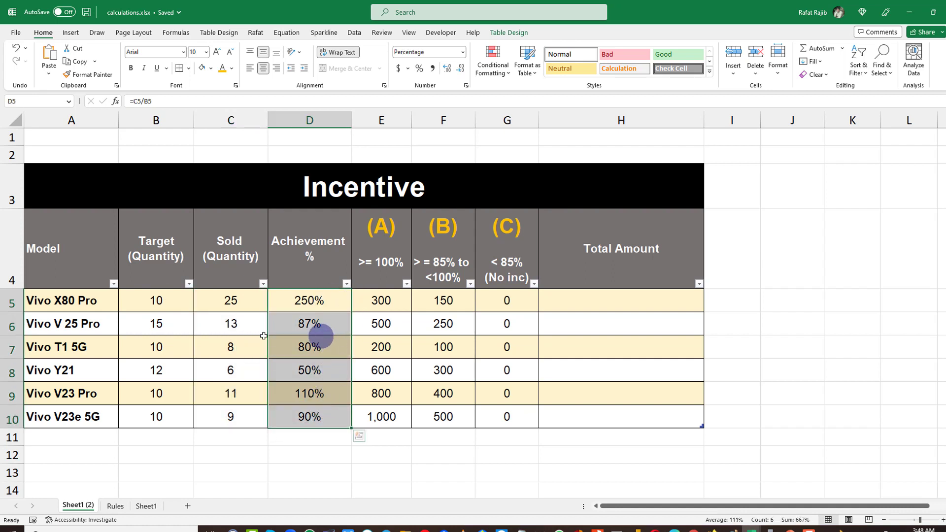
Examine the Target, Sold and Achievement % cells for the Vivo V 25 Pro and Vivo T1 5G rows.
left_click(168, 327)
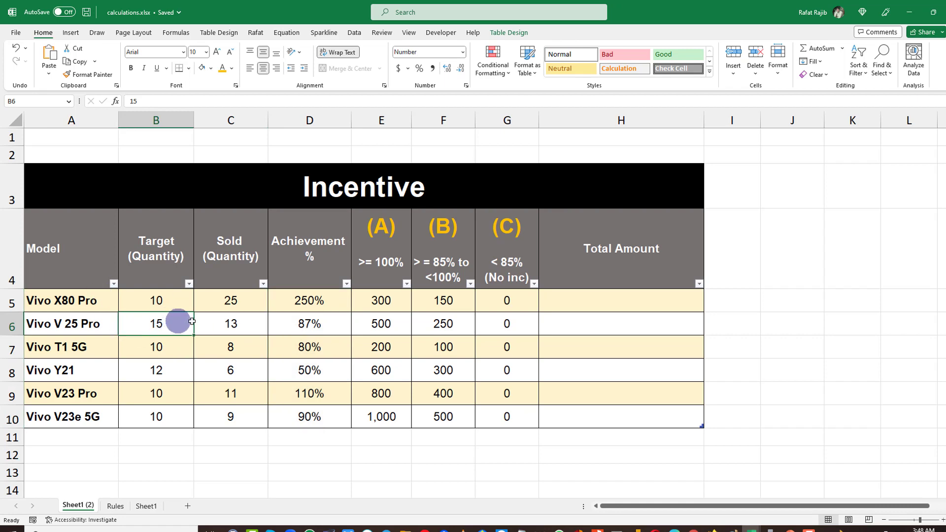
left_click(222, 324)
left_click(305, 322)
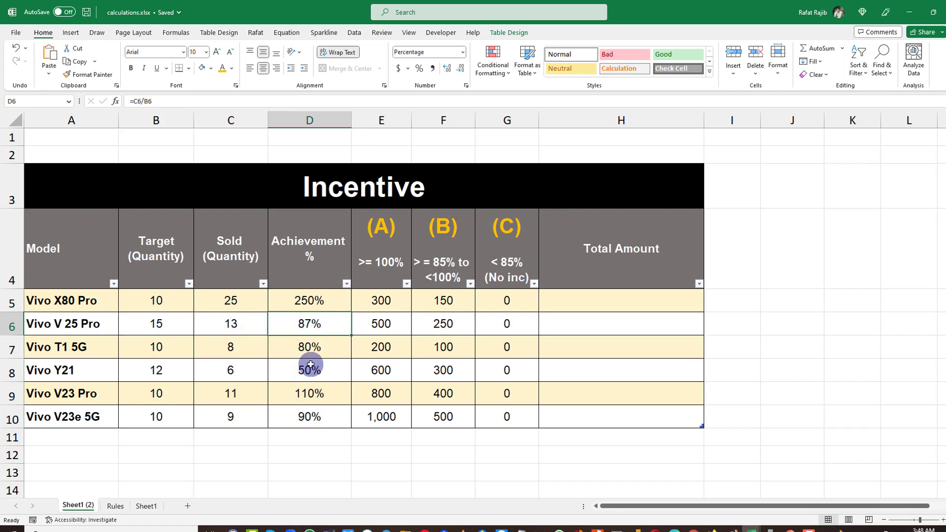
left_click(169, 345)
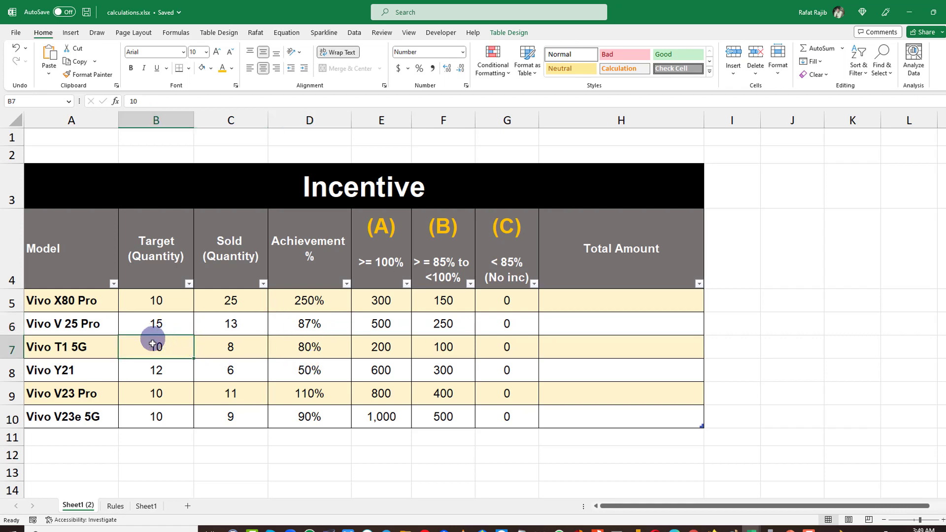
left_click(228, 345)
left_click(327, 346)
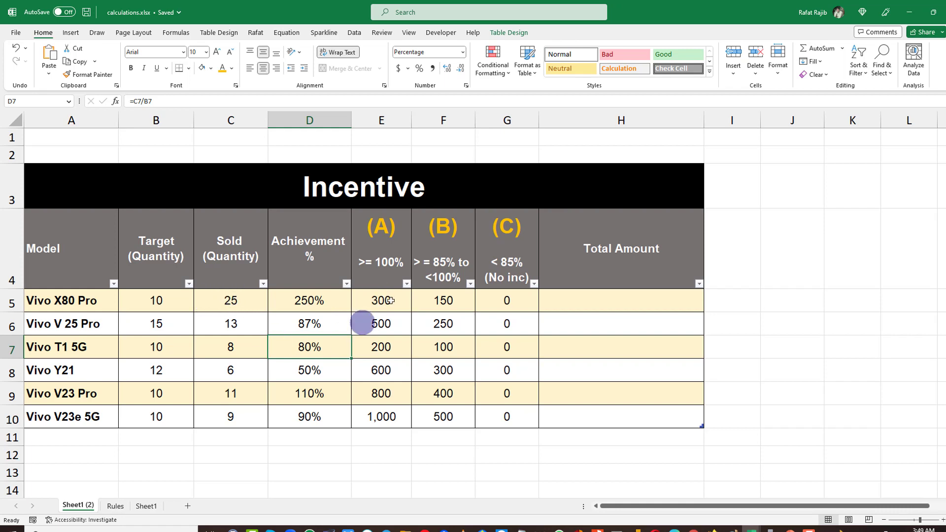
Examine the incentive rate columns (A) and (B) against the achievement percentages and the Total Amount column.
left_click_drag(392, 296, 382, 409)
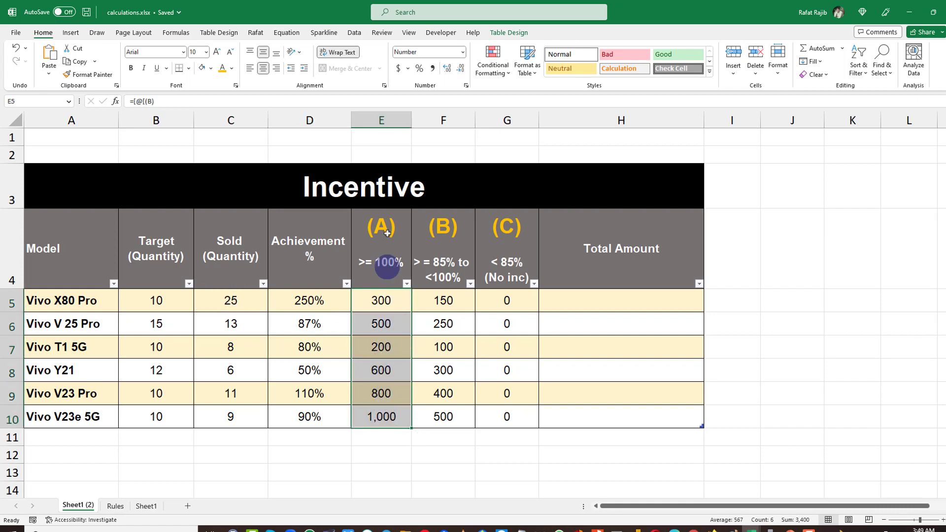
left_click_drag(384, 232, 380, 417)
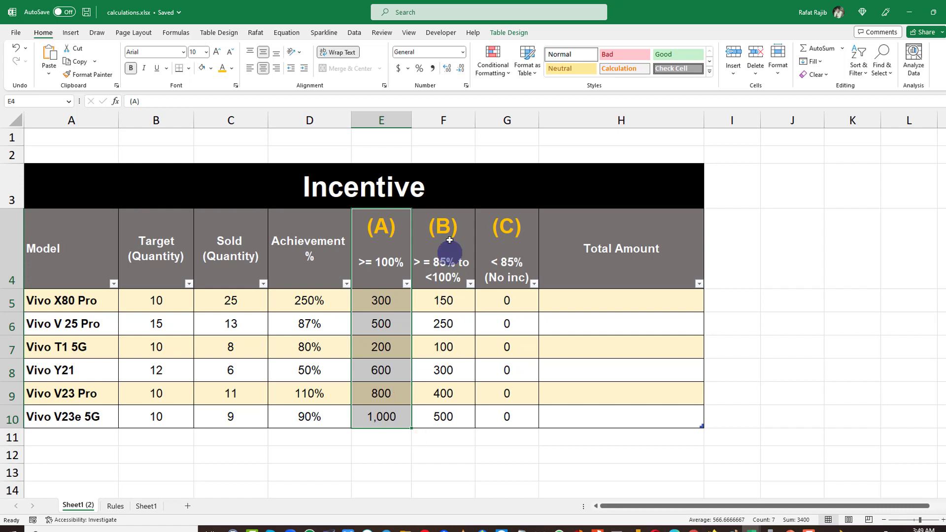
left_click_drag(450, 226, 465, 424)
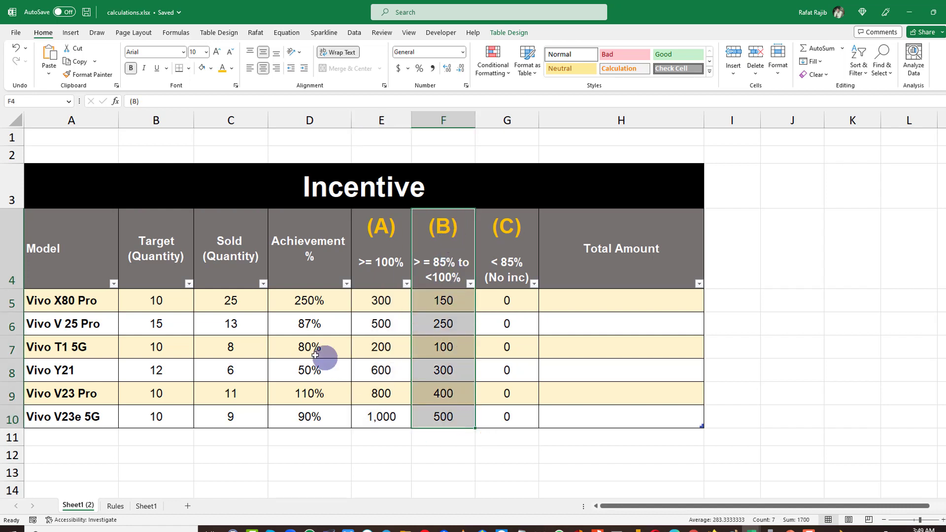
left_click(313, 323)
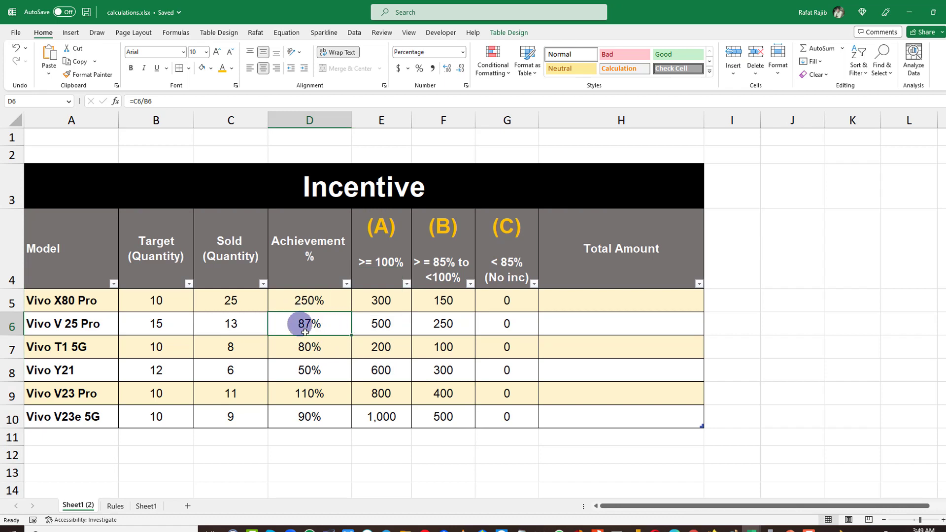
left_click(452, 324)
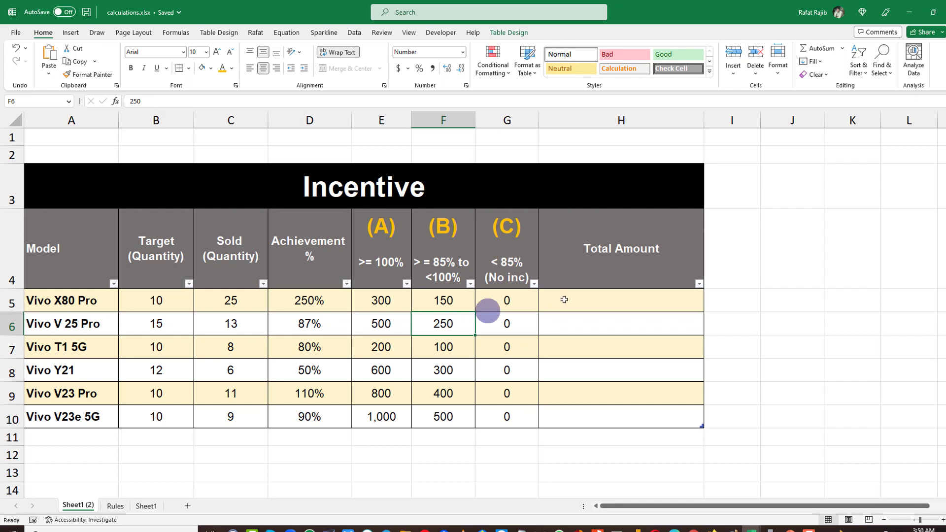
left_click(623, 321)
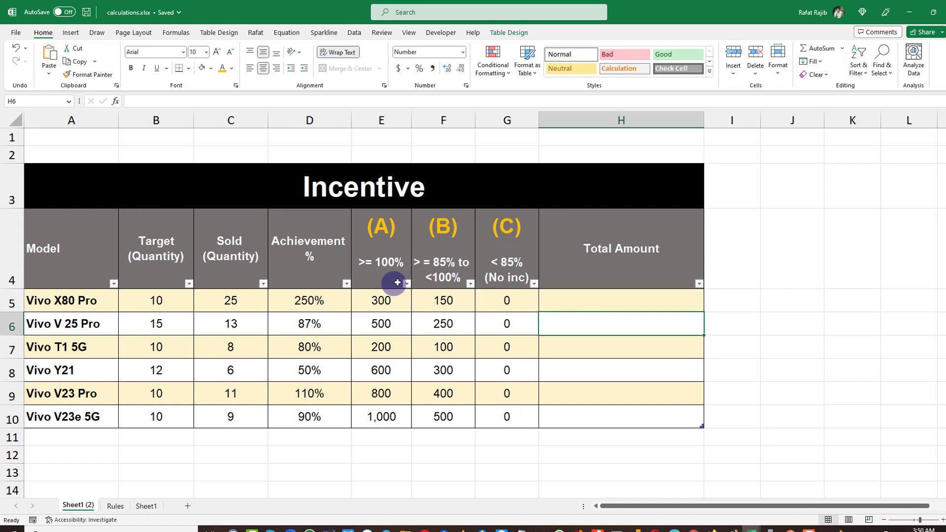
Review all three incentive rate columns and the empty Total Amount column alongside the achievement percentages.
left_click_drag(400, 249, 493, 418)
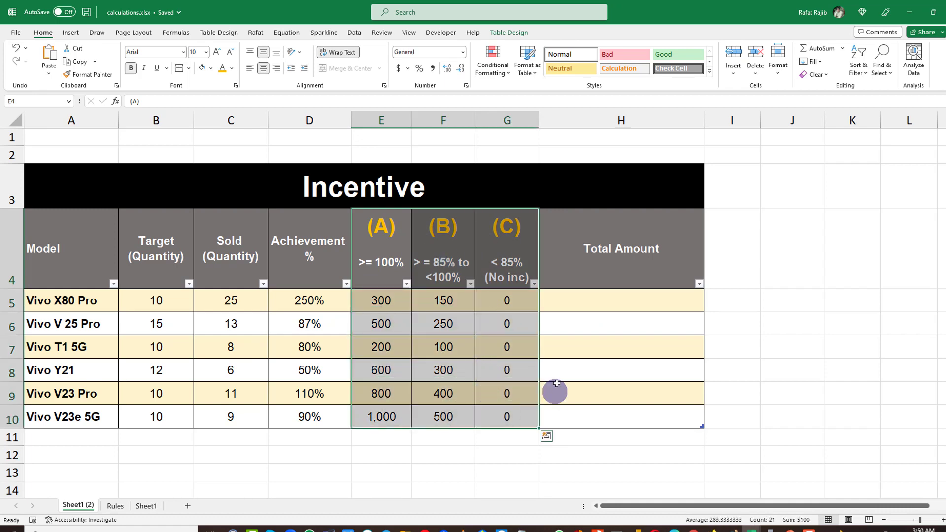
left_click_drag(600, 297, 606, 417)
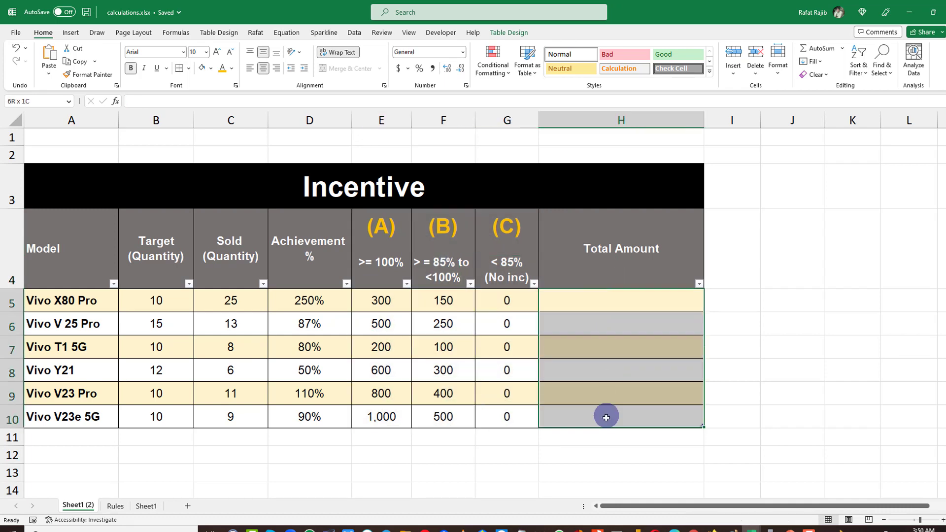
left_click(630, 301)
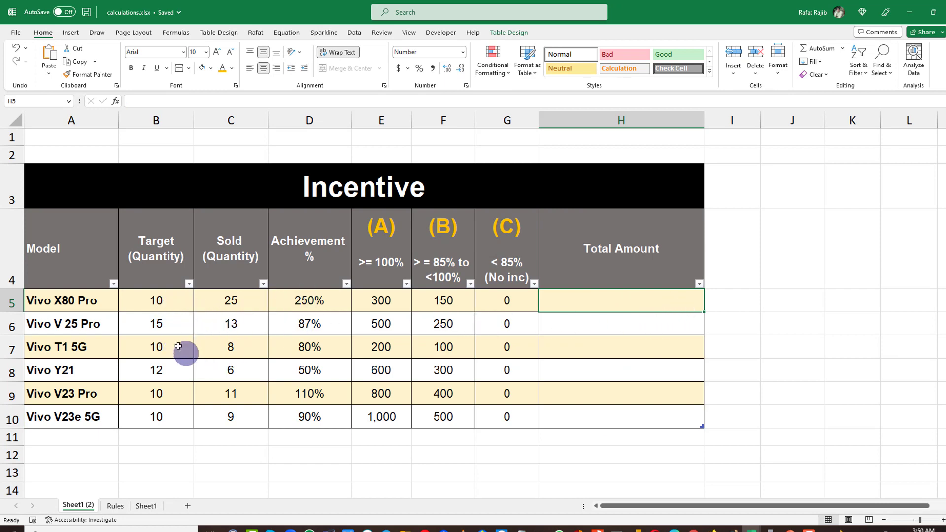
left_click(333, 321)
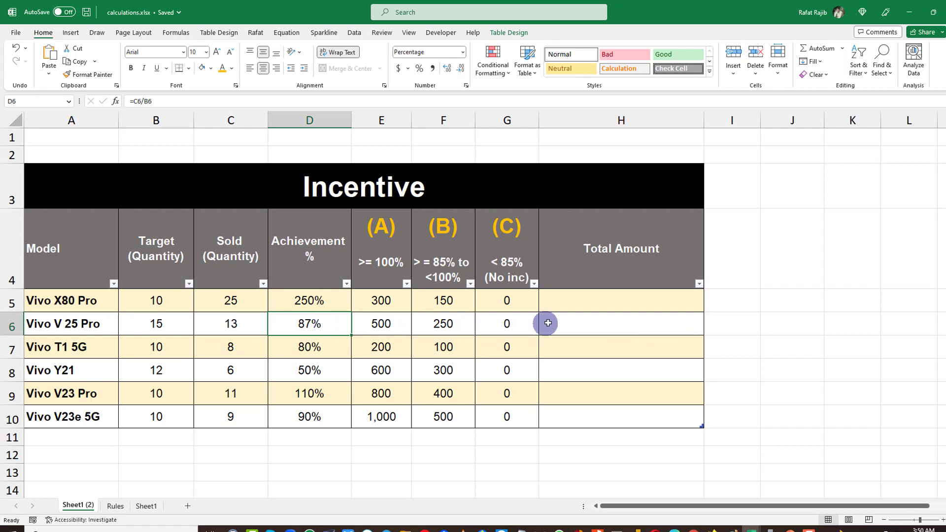
left_click(311, 345)
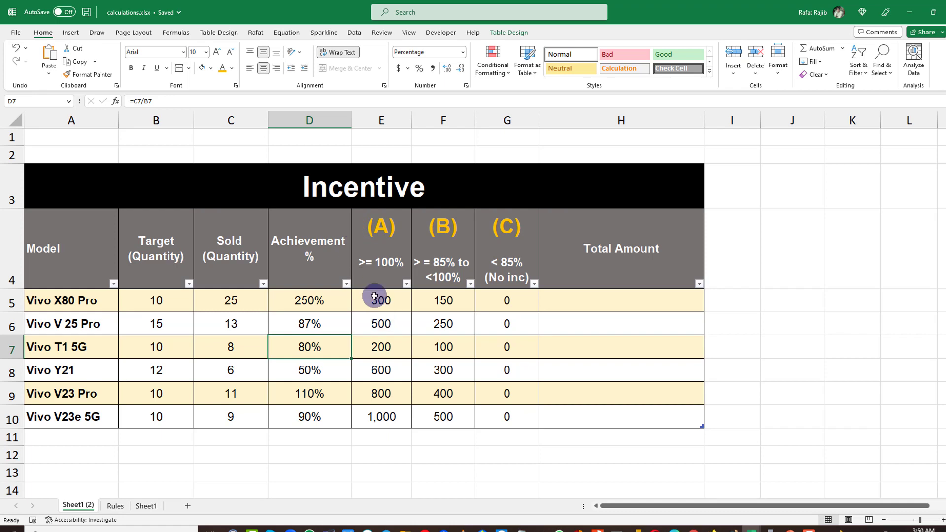
Open the Rules sheet and read the three achievement-based incentive logic rules.
left_click(115, 506)
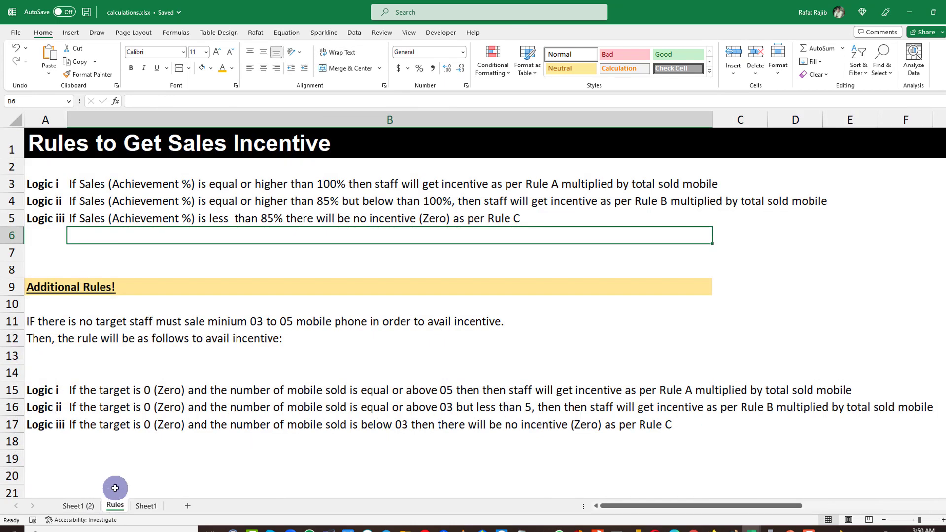
left_click_drag(42, 184, 789, 217)
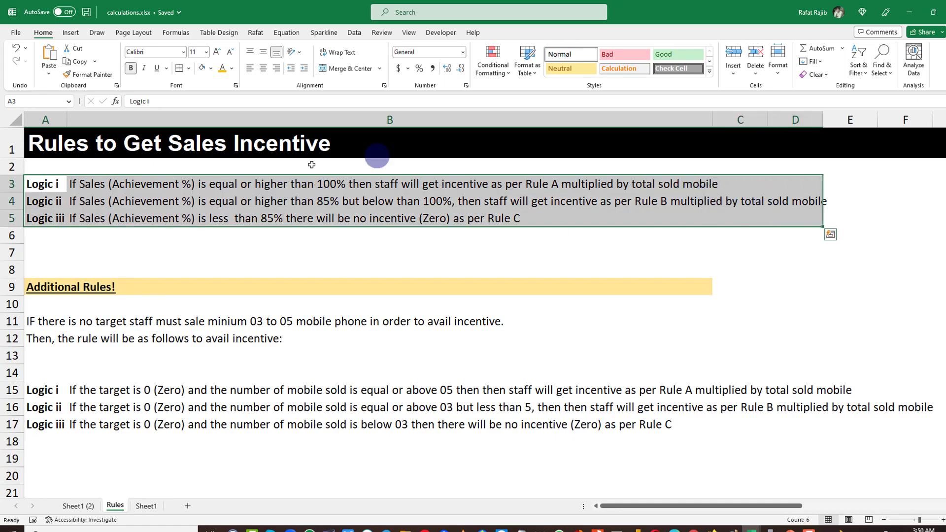
left_click(490, 240)
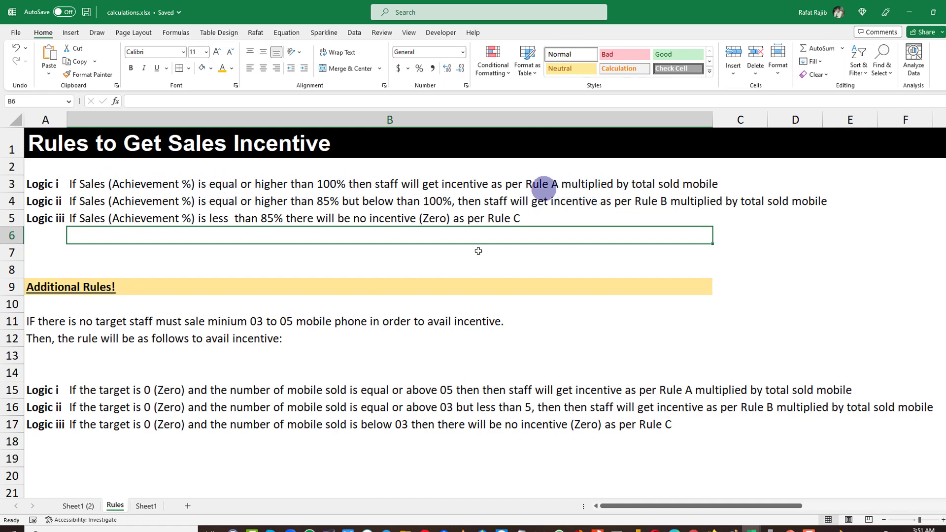
Compare the rate (A) column on the Incentive sheet with the Logic i and Logic ii rules.
left_click(78, 506)
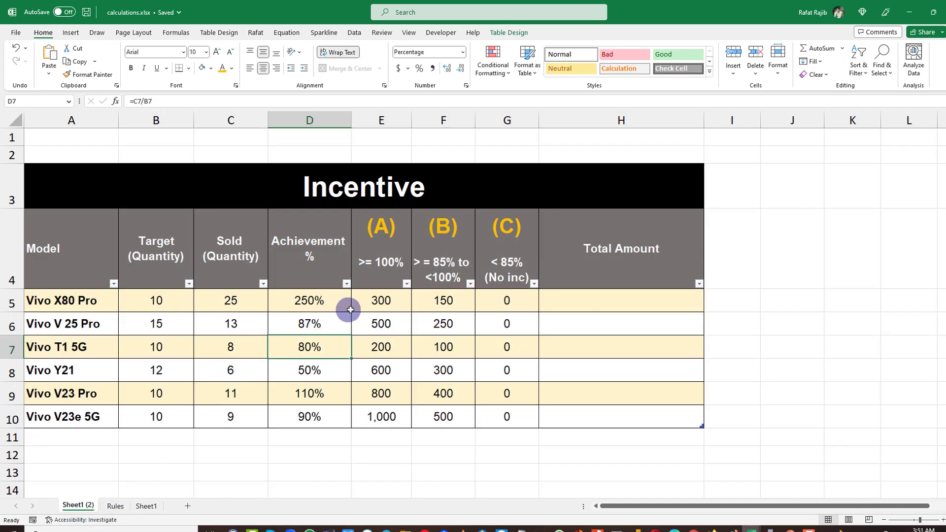
left_click_drag(390, 303, 387, 416)
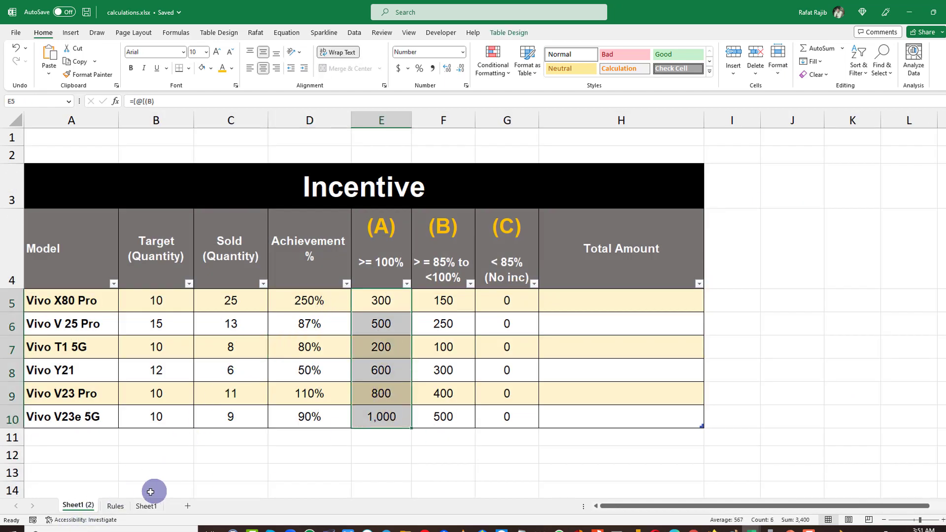
left_click(110, 509)
left_click(63, 202)
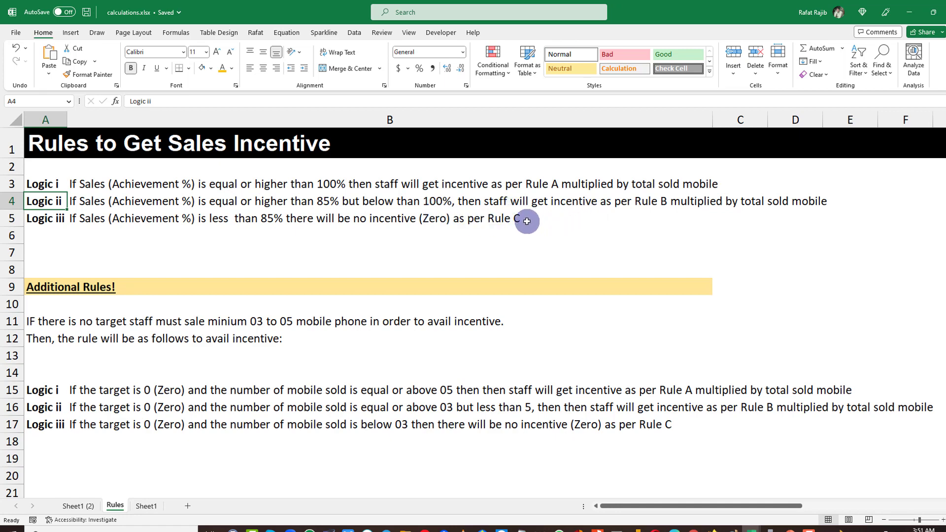
left_click(668, 200)
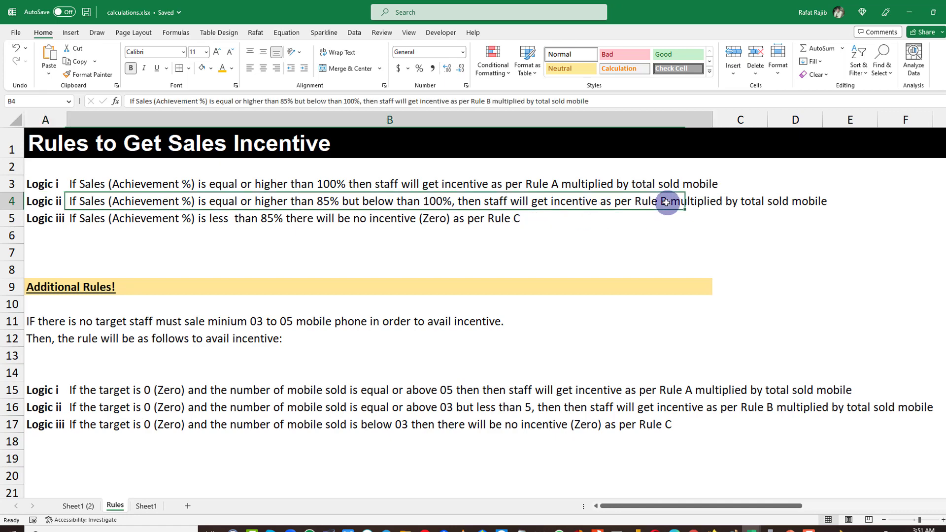
Compare the rate (B) column values with the incentive rules on the Rules sheet.
left_click(84, 506)
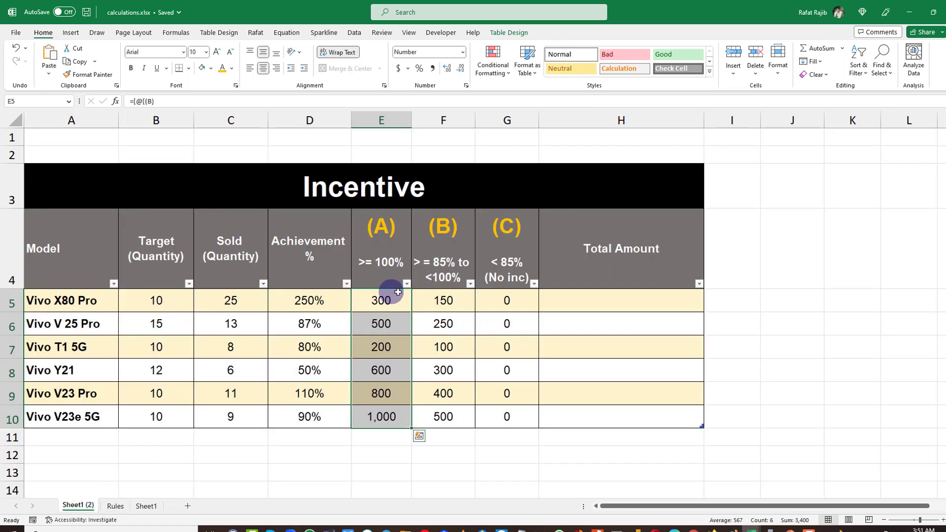
left_click_drag(442, 294, 437, 414)
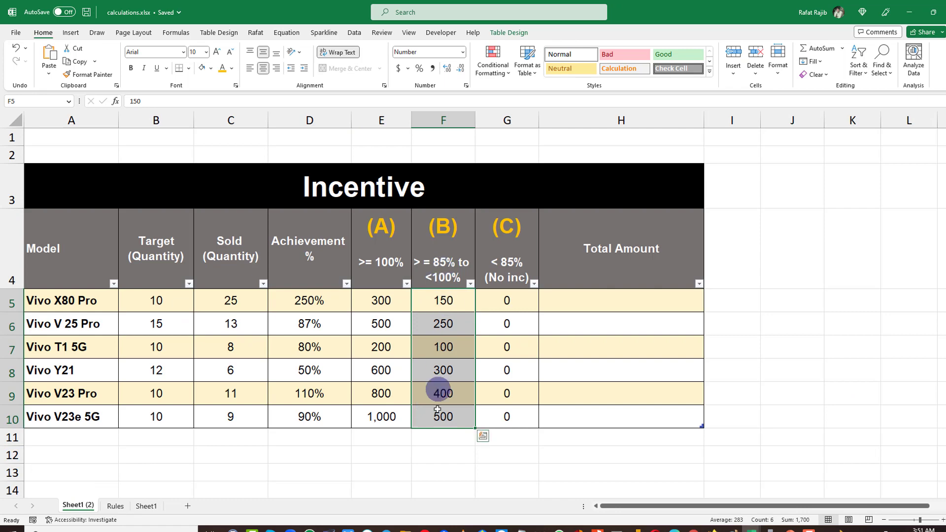
left_click(448, 342)
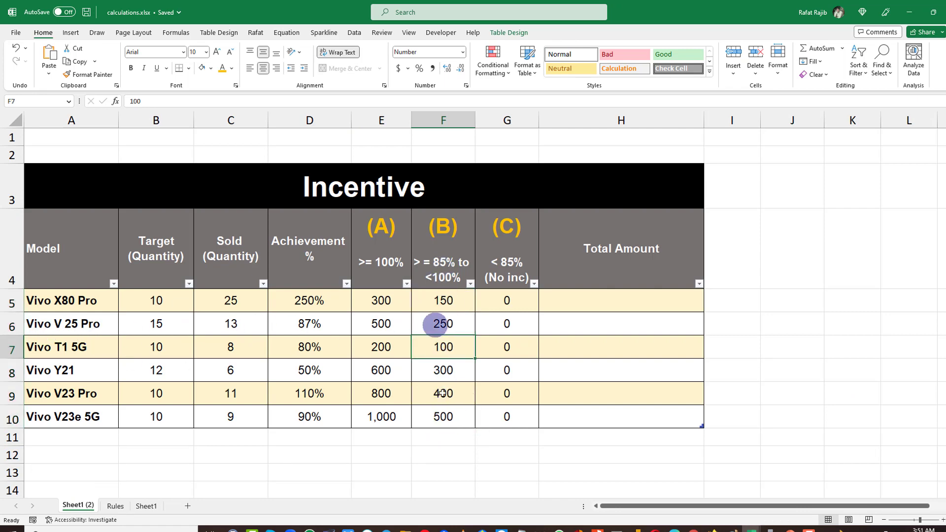
left_click(117, 506)
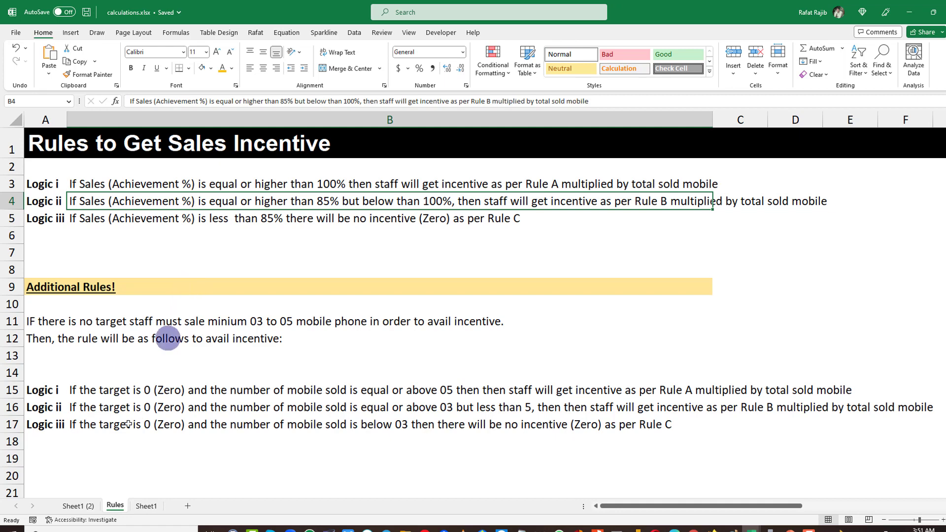
Check the Target (Quantity) column against the additional zero-target rules on the Rules sheet.
left_click(78, 506)
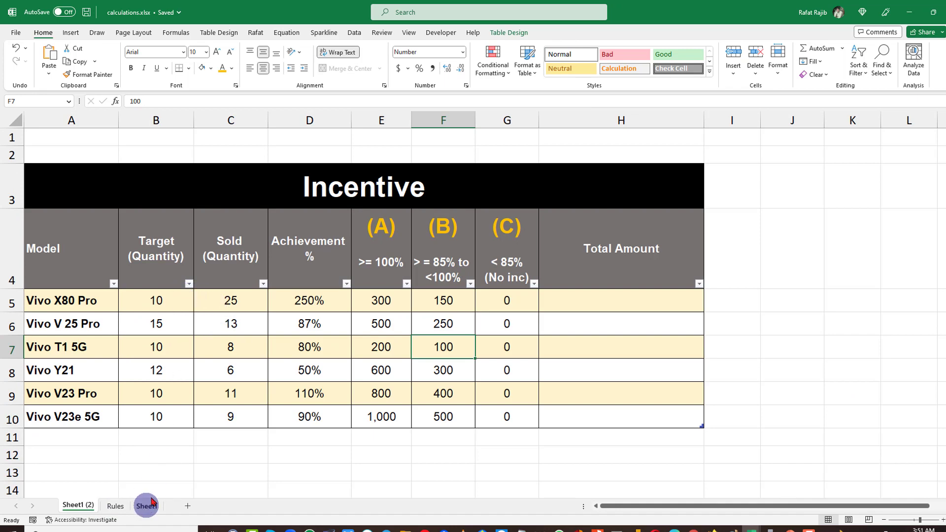
left_click(173, 310)
left_click_drag(155, 299, 153, 397)
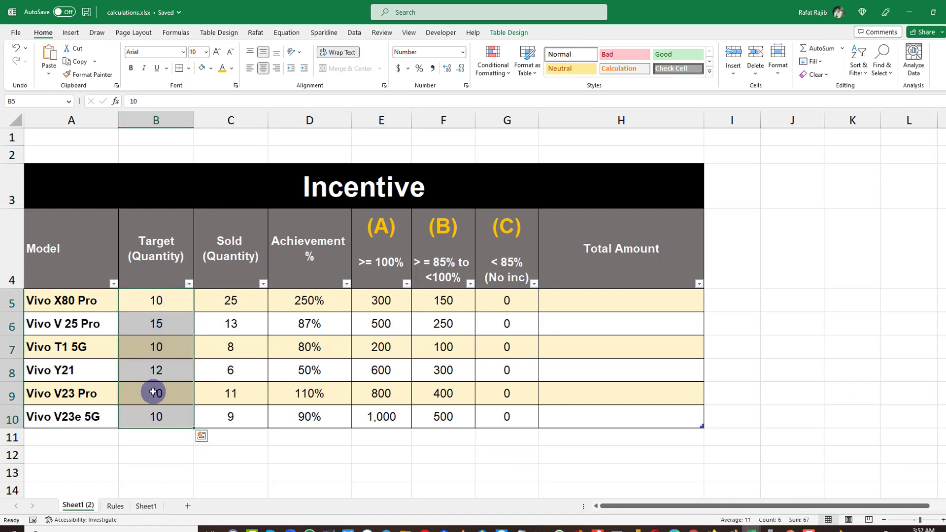
left_click(115, 506)
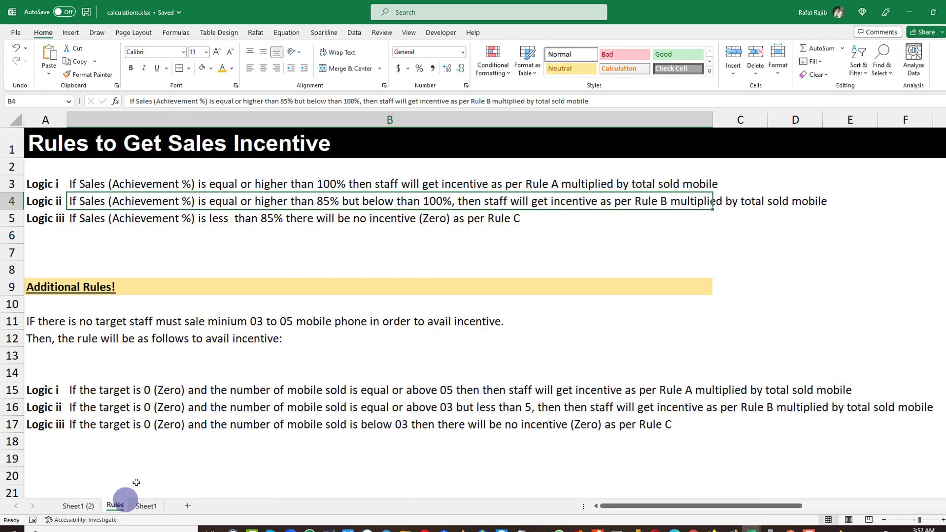
left_click(77, 507)
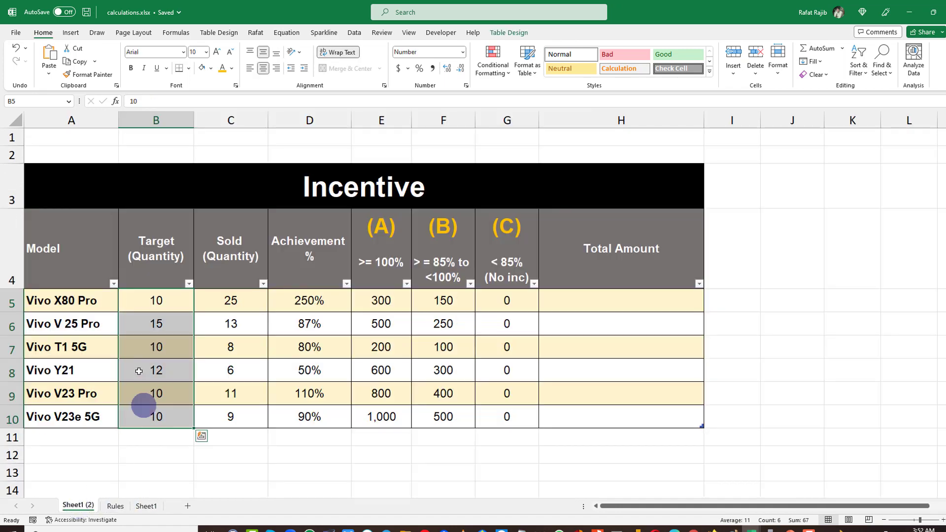
Review the incentive rules on the Rules sheet and return to the Incentive table.
left_click(114, 508)
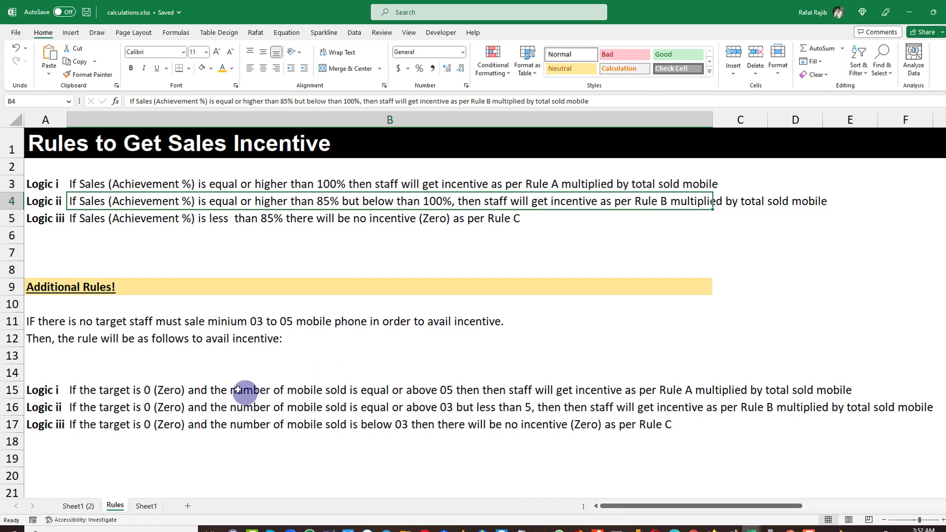
left_click(91, 507)
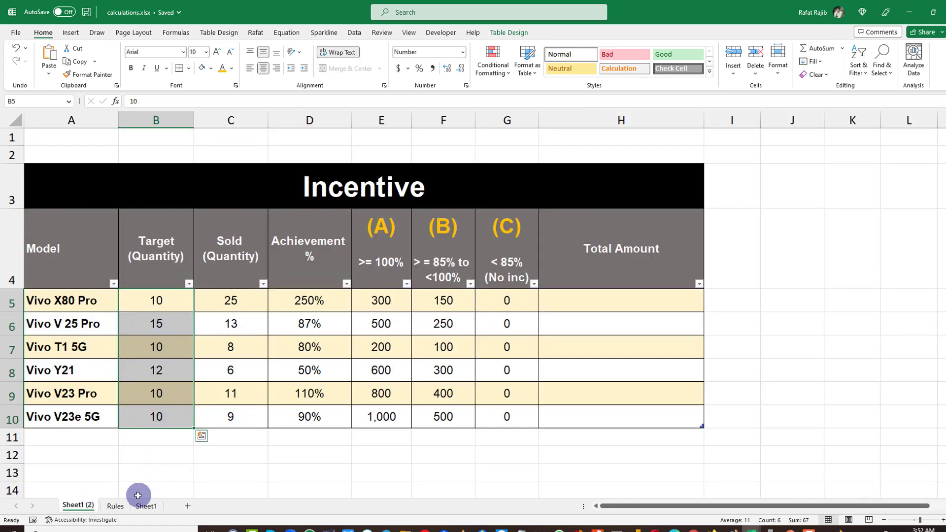
Set the Vivo X80 Pro target to 0 and its sold quantity to 3 to test the zero-target case.
left_click_drag(159, 299, 179, 299)
type("0")
left_click(203, 378)
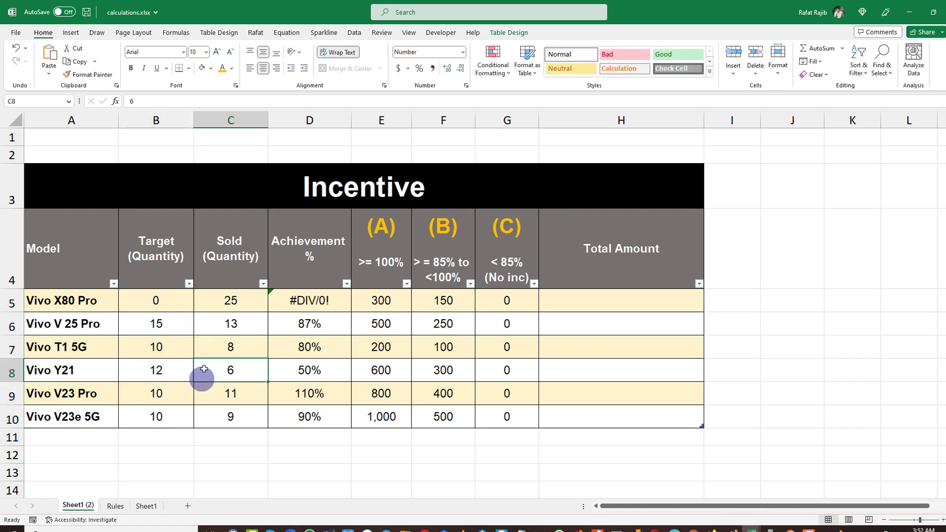
left_click(226, 301)
type("3")
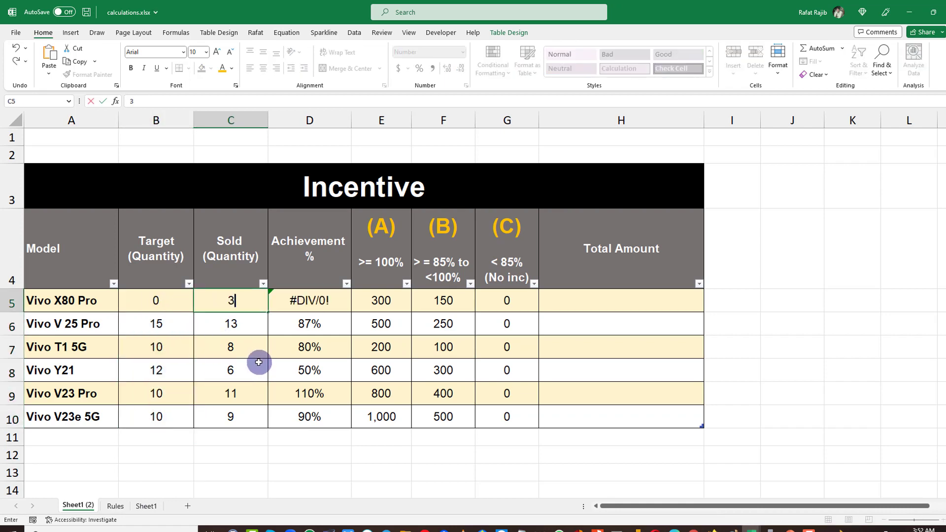
left_click(258, 363)
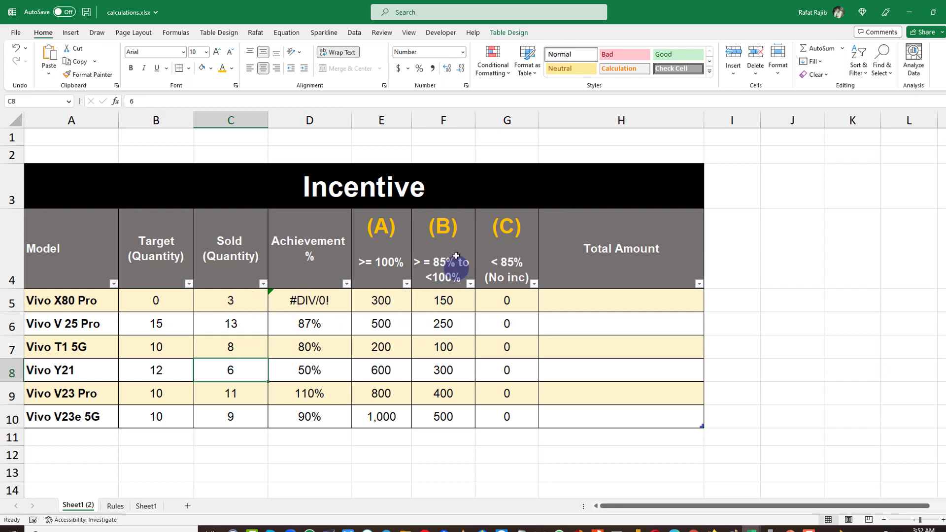
Change the Vivo X80 Pro sold quantity to 2.
left_click(451, 300)
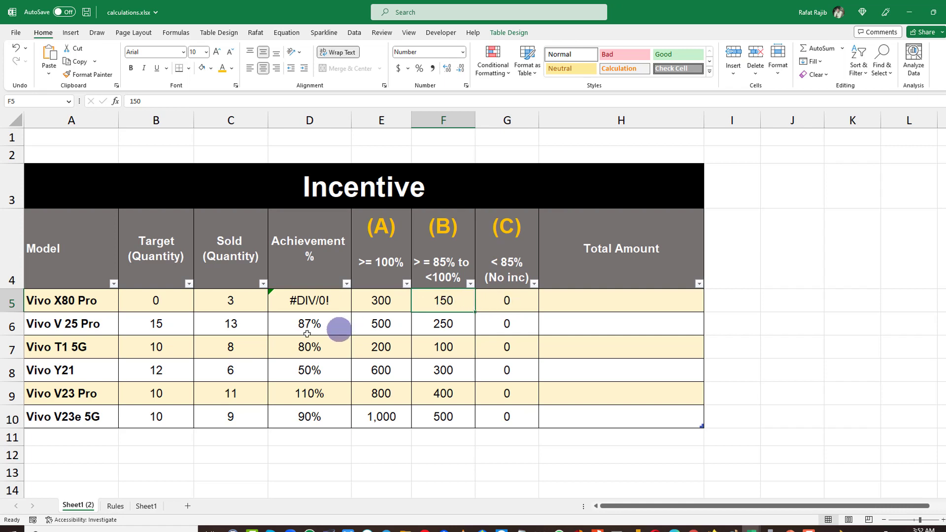
left_click(235, 301)
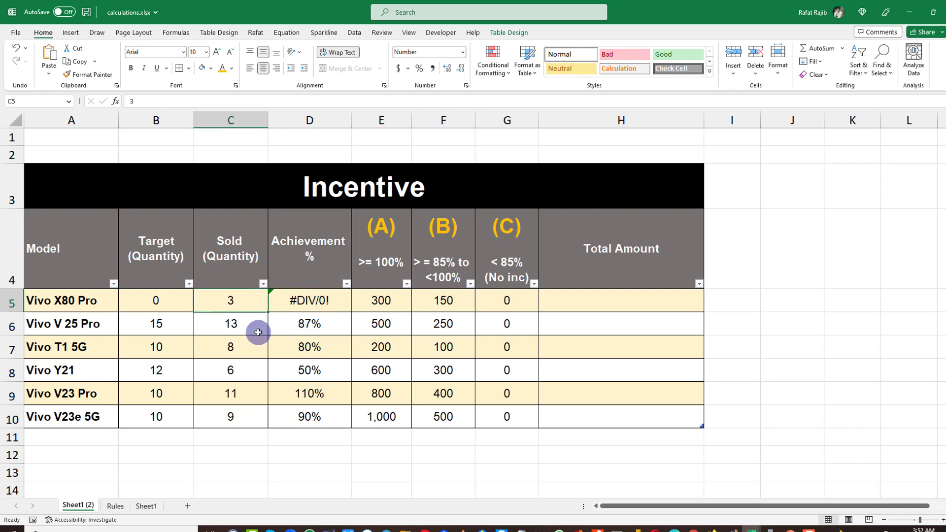
type("2")
left_click(245, 343)
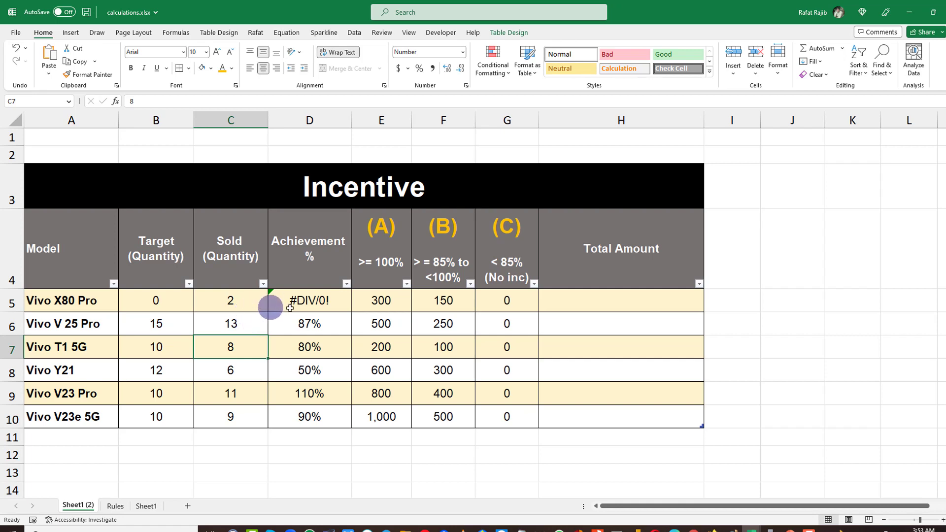
Change the Vivo X80 Pro sold quantity to 4.
left_click(515, 302)
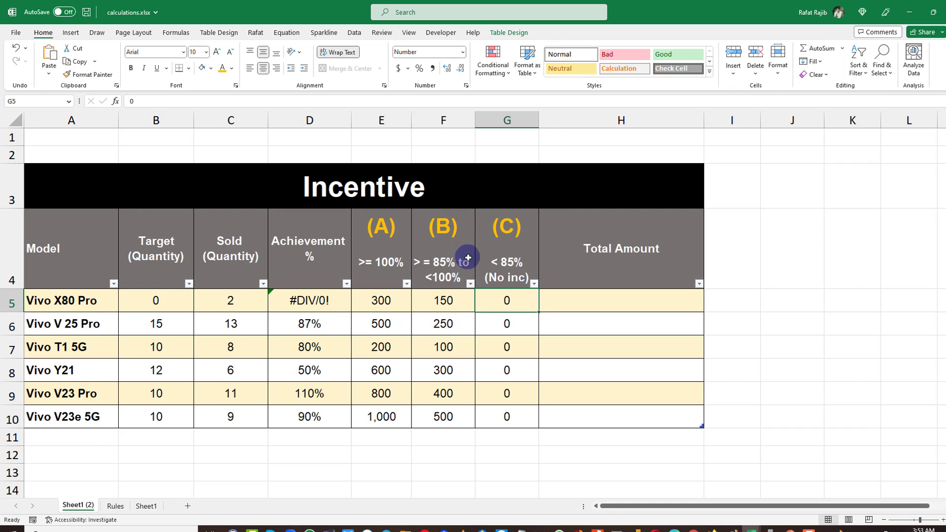
left_click(233, 306)
type("4")
key("Tab")
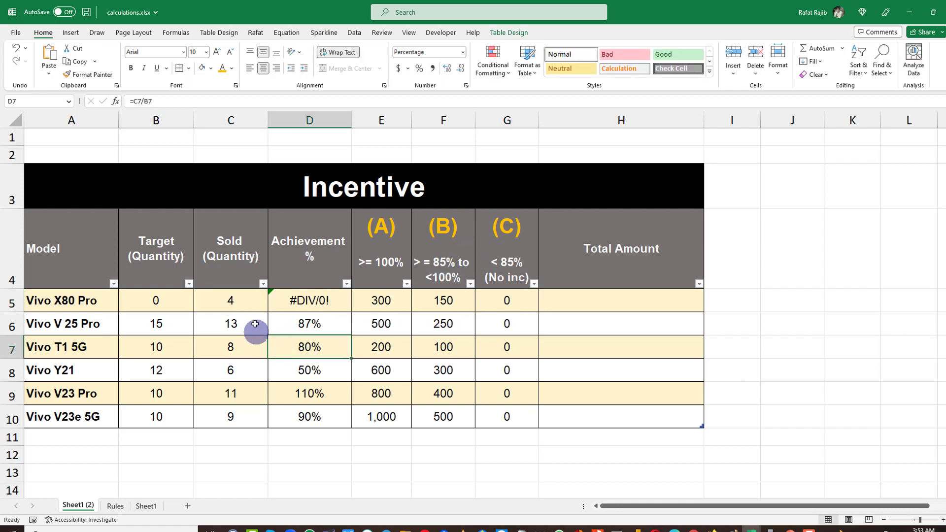
Compare the rate (B) column, then set the Vivo X80 Pro sold quantity to 5.
left_click(438, 304)
left_click_drag(437, 304, 439, 414)
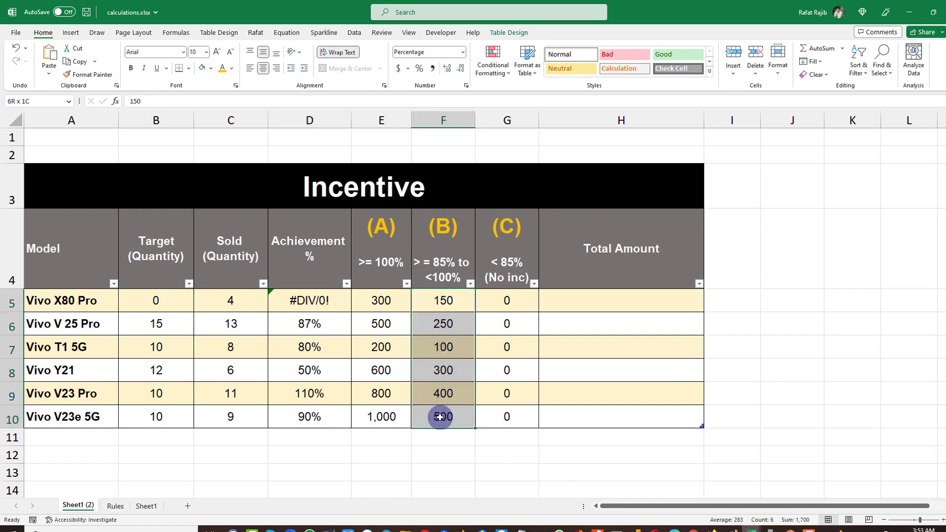
left_click(226, 302)
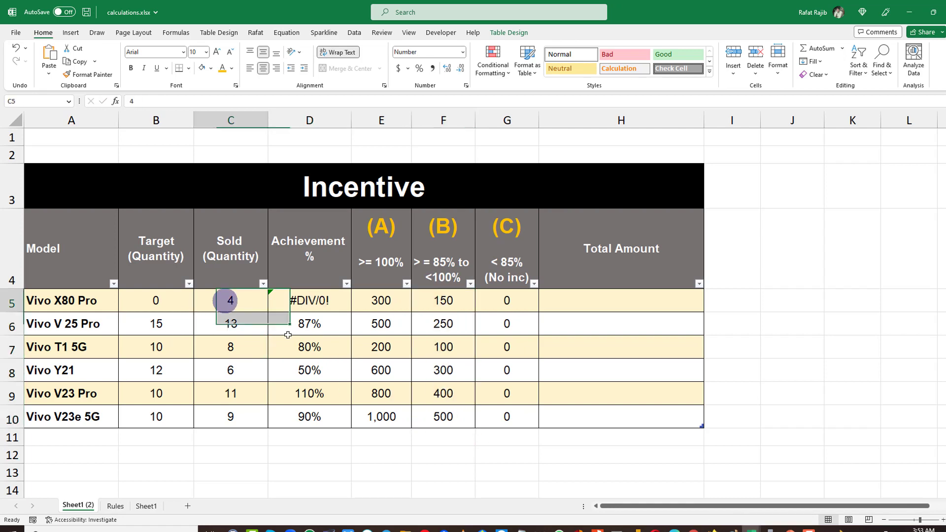
type("5")
key("Return")
left_click(238, 307)
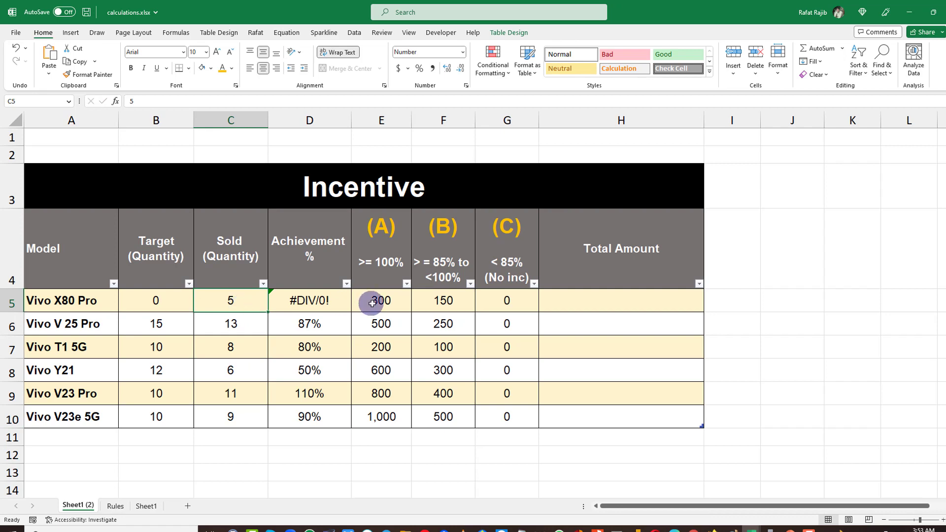
Compare the rate (A) column, then set the Vivo X80 Pro sold quantity to 6.
left_click_drag(376, 302, 384, 393)
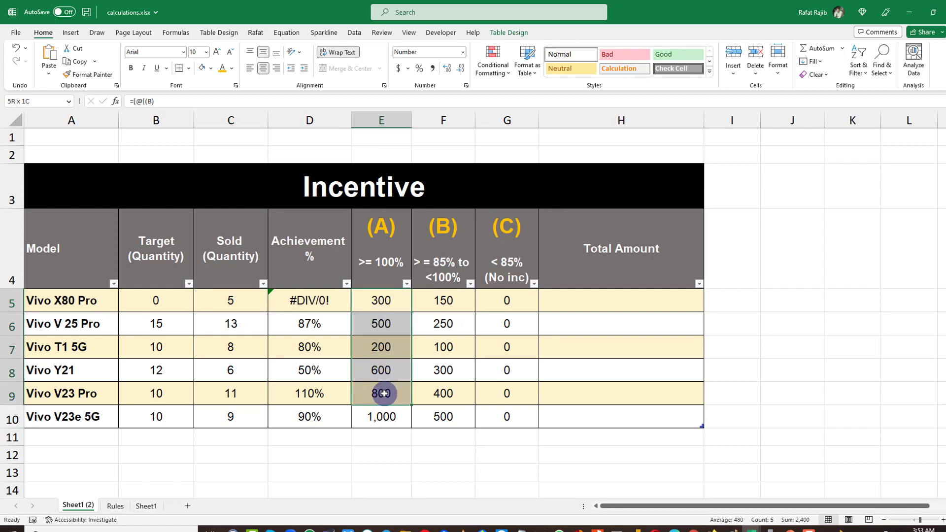
left_click(240, 303)
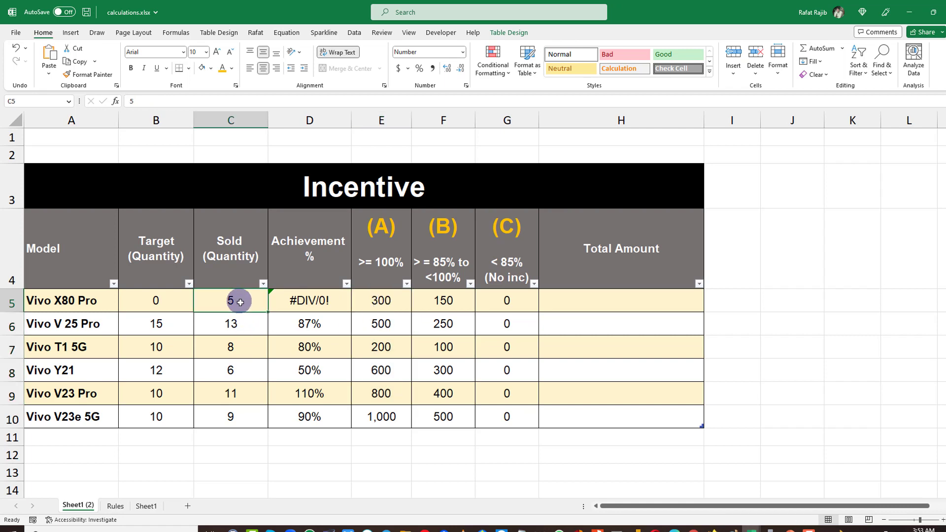
type("6")
key("Return")
Set the Vivo X80 Pro sold quantity back to 5.
left_click_drag(370, 298, 367, 395)
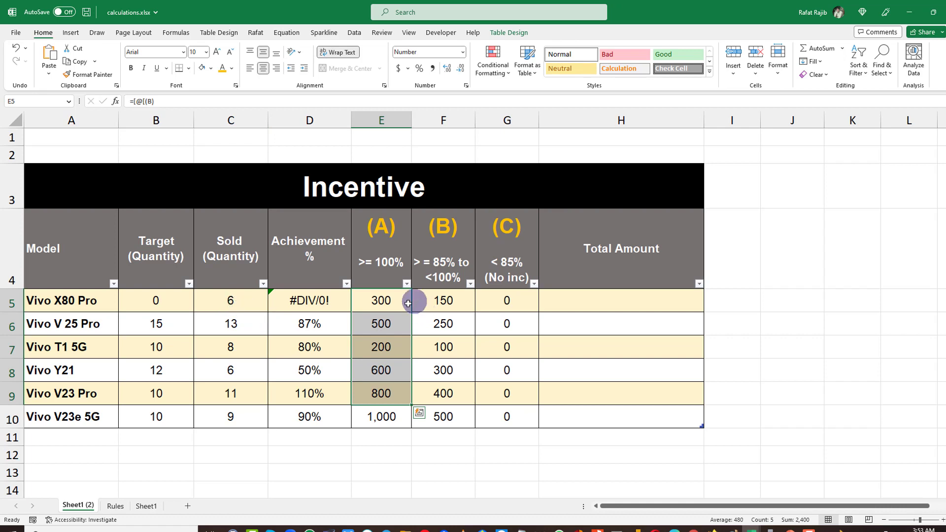
left_click(209, 295)
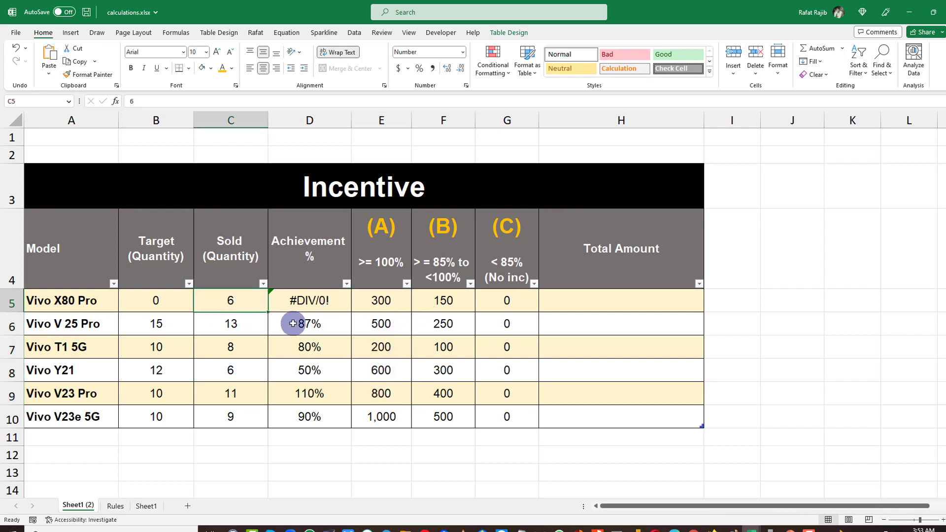
type("5")
left_click(296, 350)
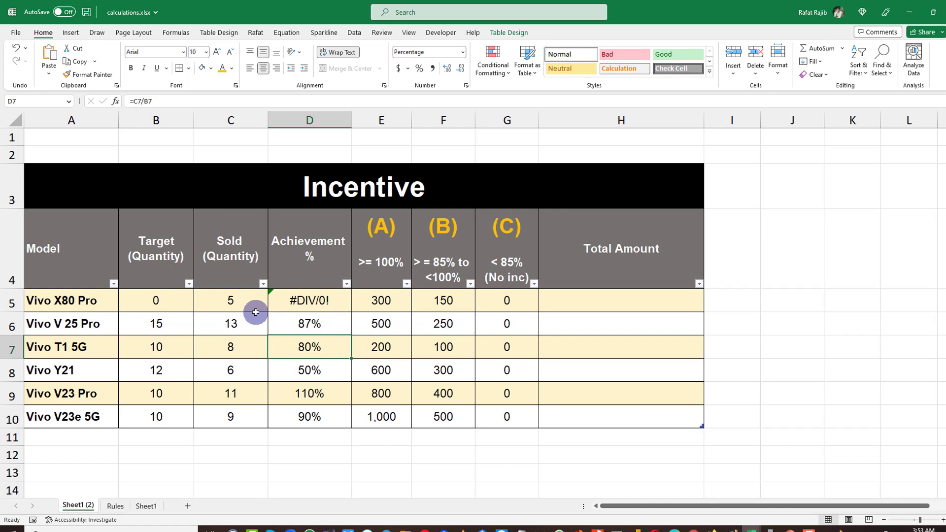
Review the three achievement logic rules on the Rules sheet alongside the Target column.
left_click(116, 506)
left_click_drag(32, 185, 345, 218)
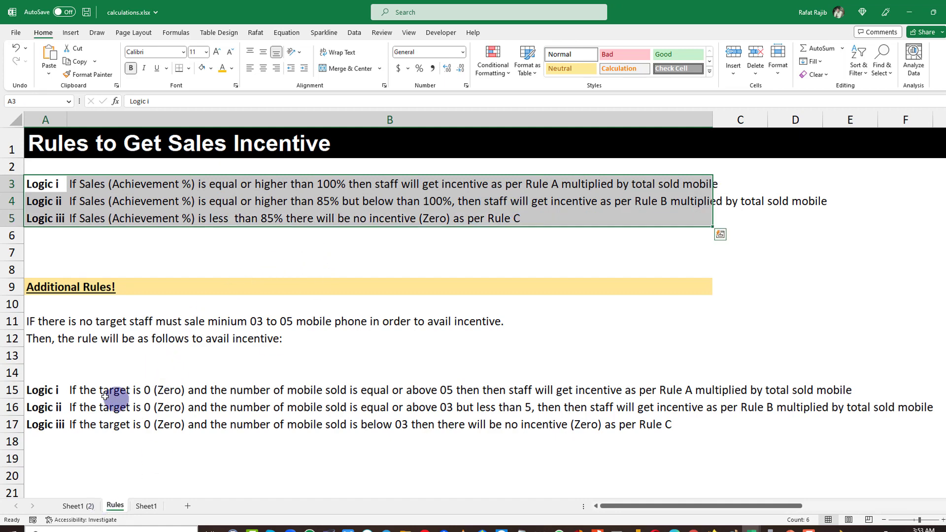
left_click(78, 506)
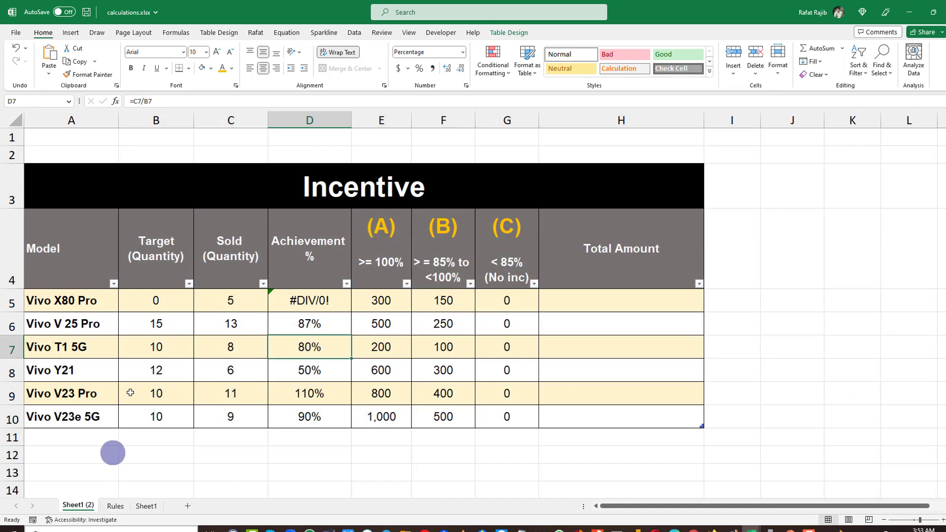
left_click_drag(159, 304, 175, 426)
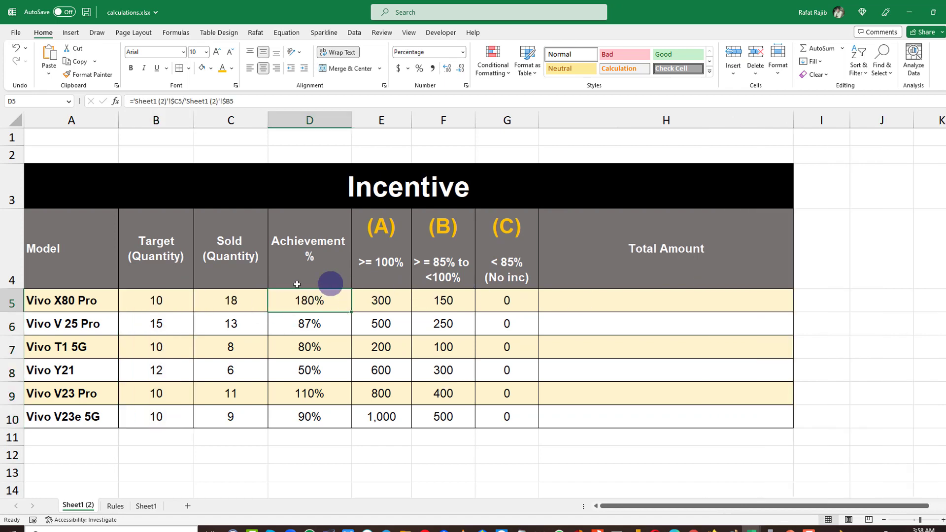
Examine the Achievement %, rate (A), rate (B) and rate (C) columns of the Incentive table.
left_click_drag(351, 312, 318, 408)
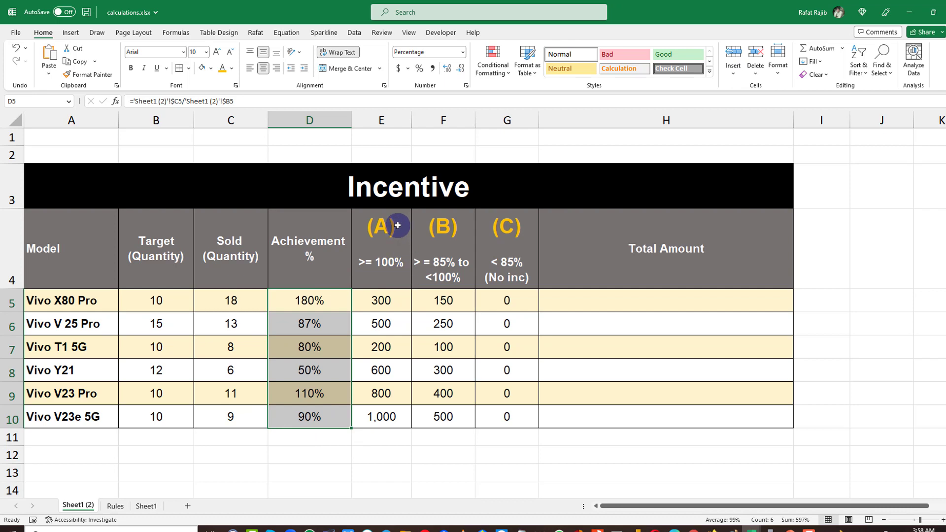
left_click_drag(397, 225, 382, 416)
left_click_drag(448, 252, 443, 417)
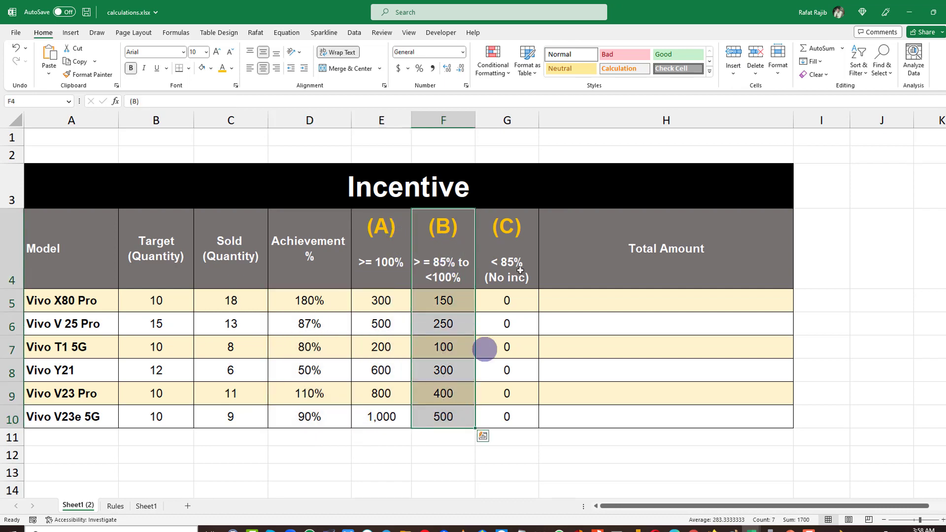
left_click_drag(520, 270, 517, 433)
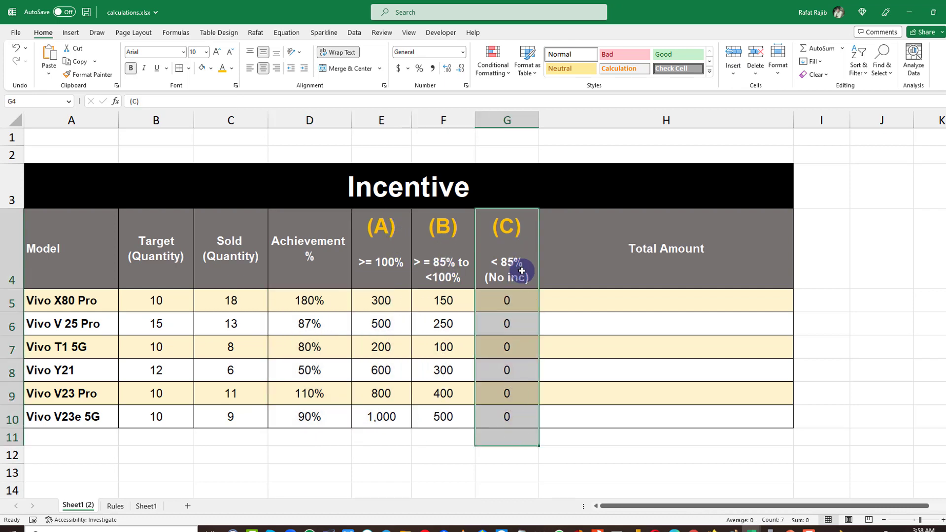
In the first Total Amount cell, enter the nested formula =IF(D5>=100%,E5,IF(D5>=85%,F5,0)).
left_click(622, 305)
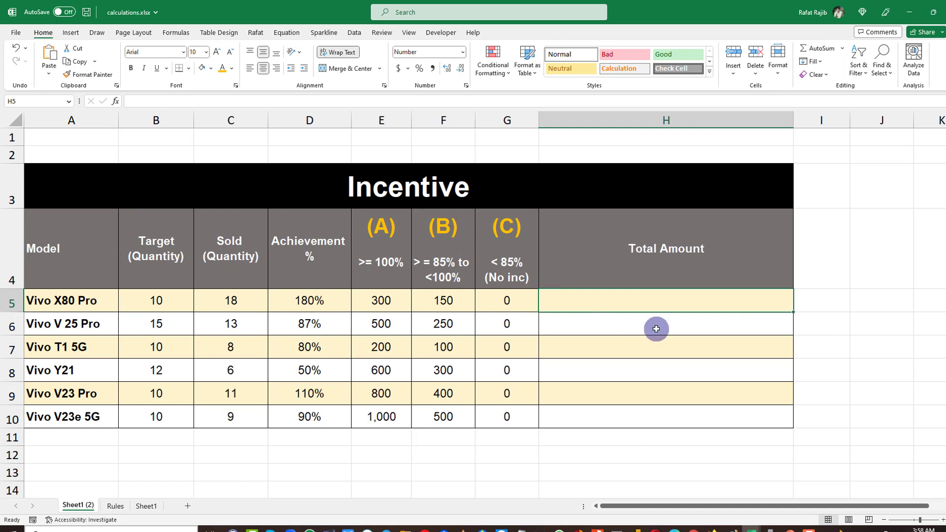
type("=if")
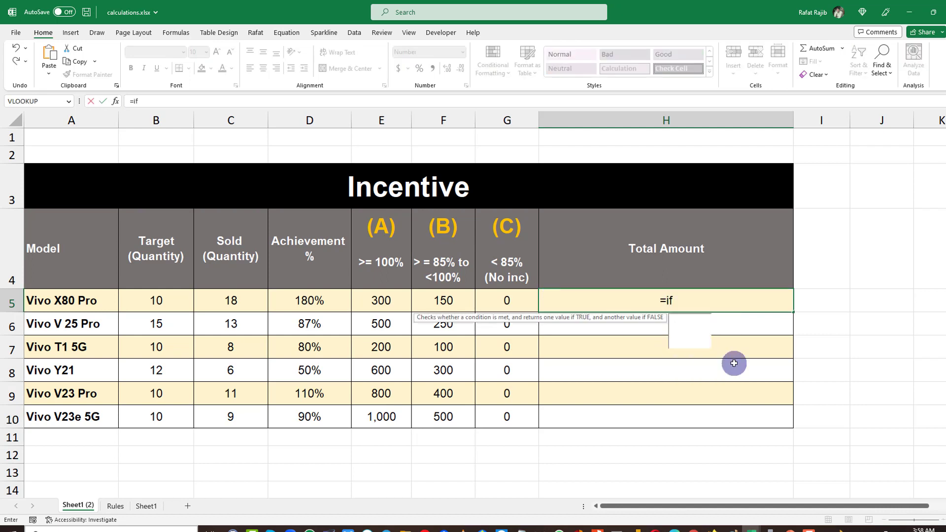
key("Tab")
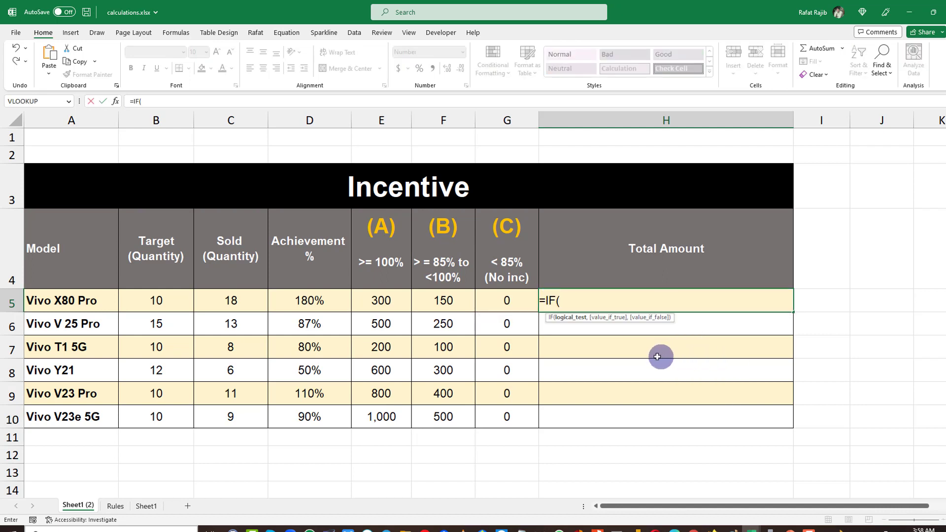
left_click(314, 297)
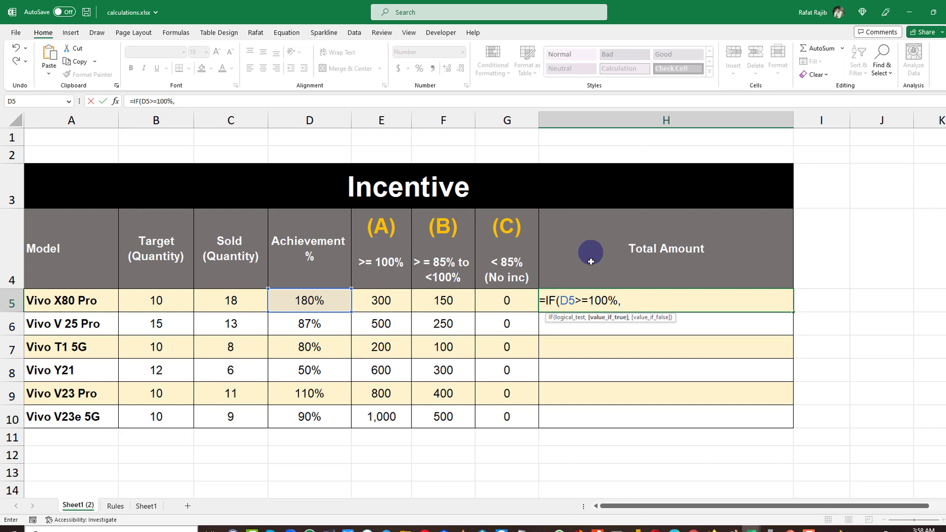
left_click(388, 297)
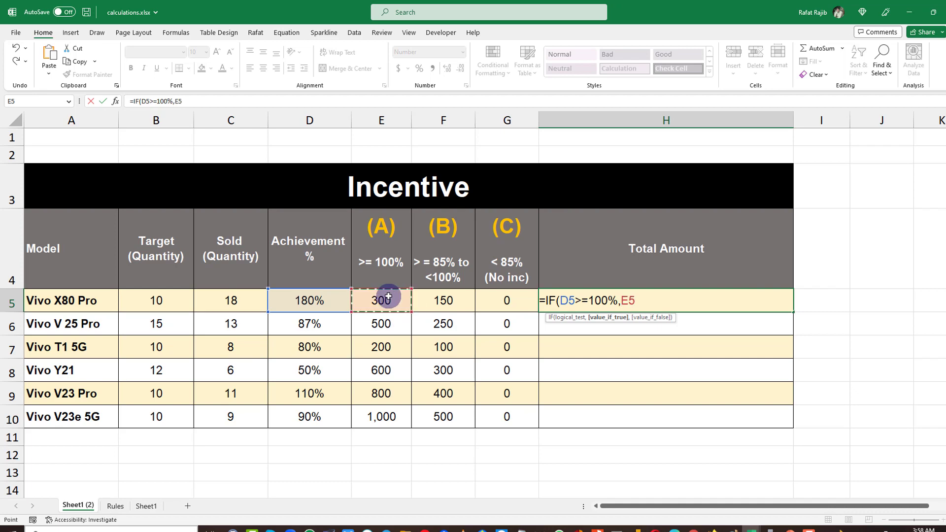
type(",")
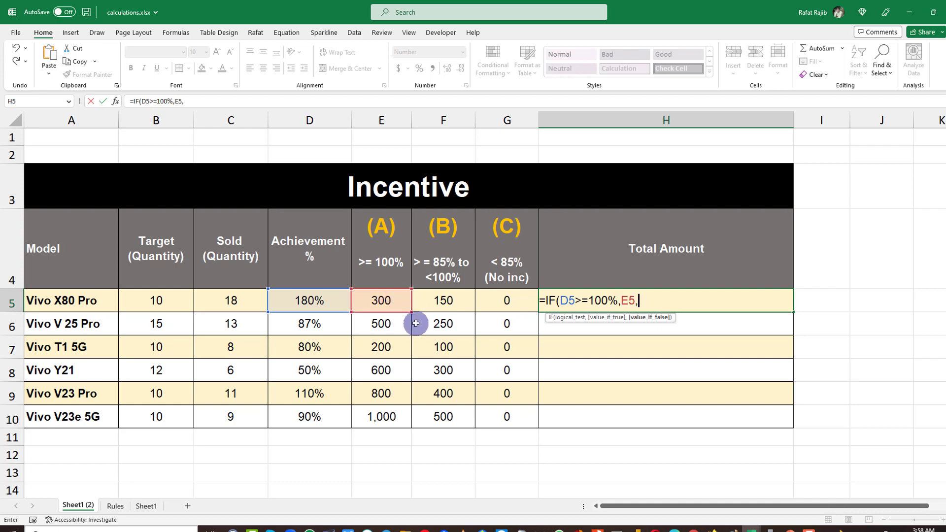
type("if")
key("Tab")
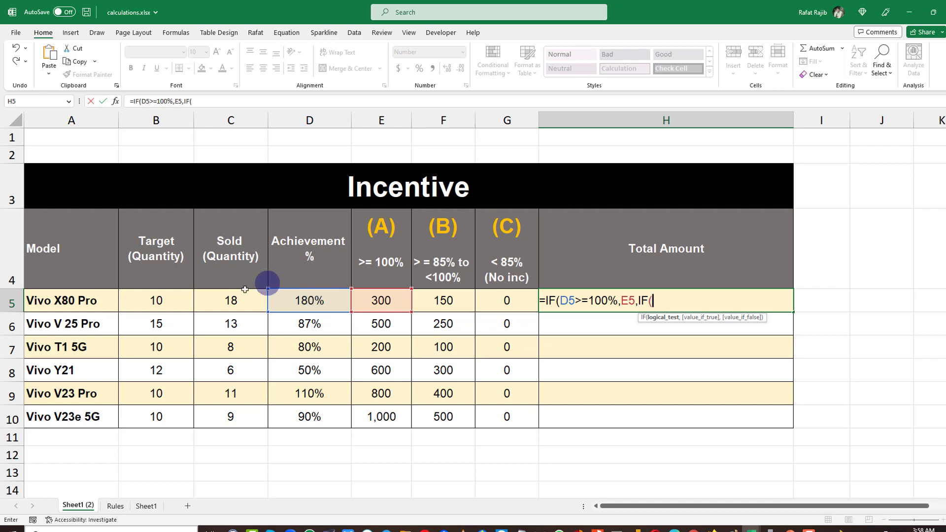
left_click(322, 305)
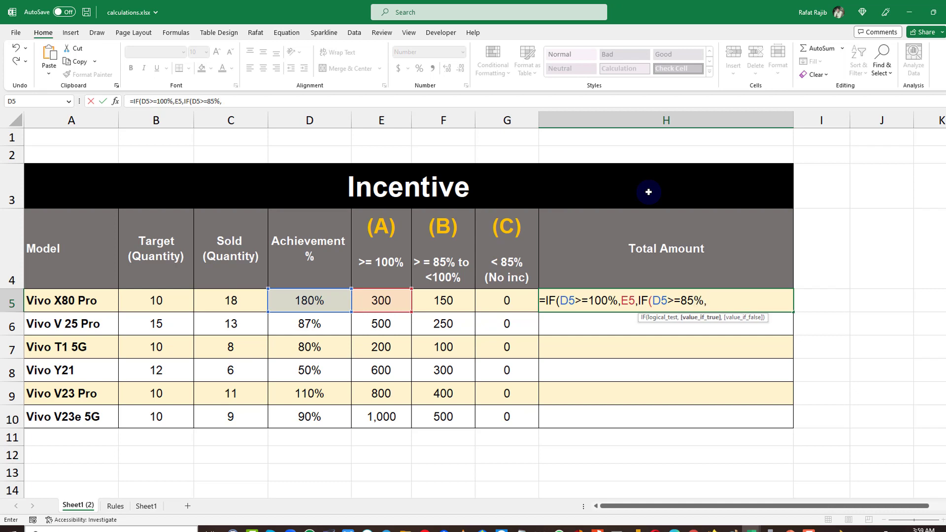
left_click(454, 301)
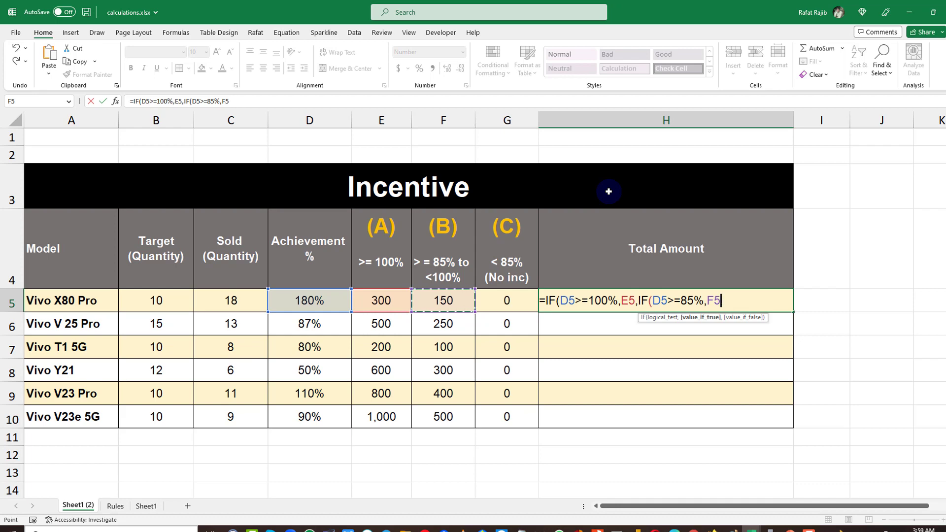
type(",0")
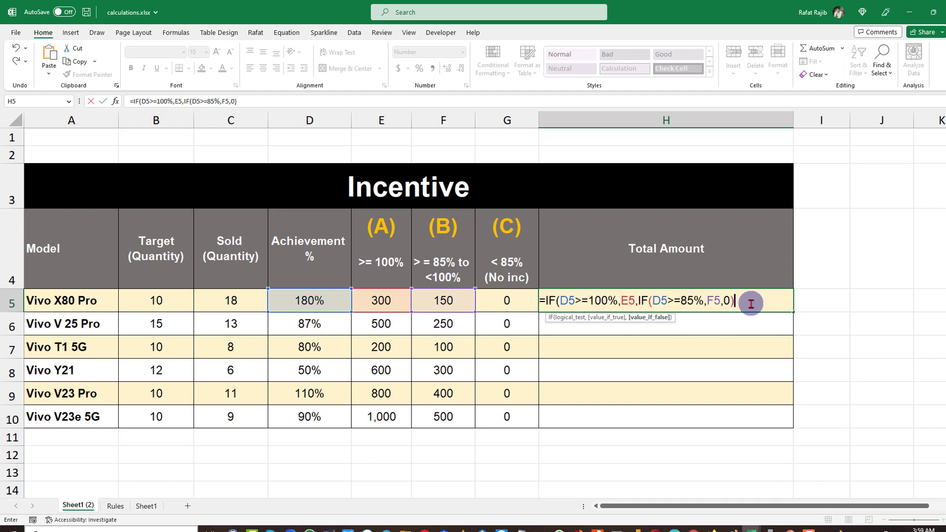
key("Return")
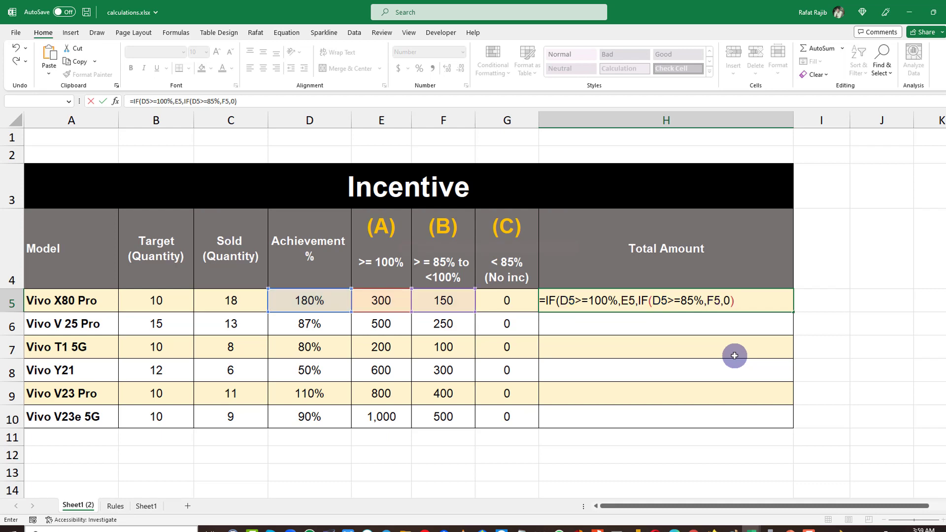
Commit the Total Amount formula and inspect the Vivo X80 Pro row's target, sold, achievement, rate and total cells.
left_click(476, 308)
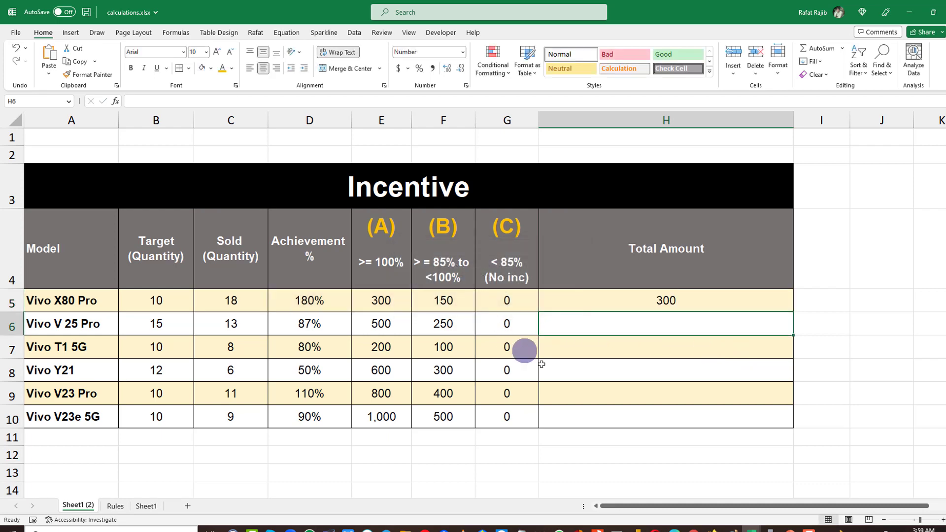
left_click(600, 306)
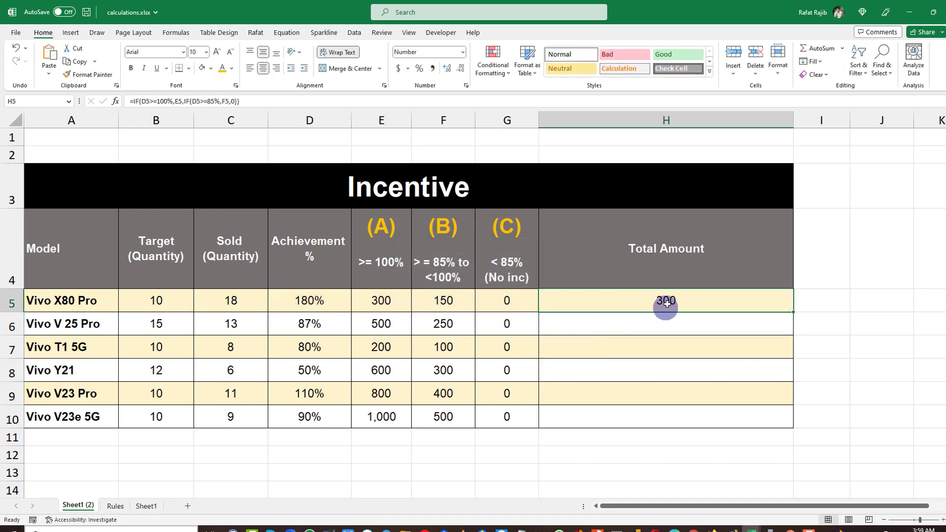
left_click(153, 305)
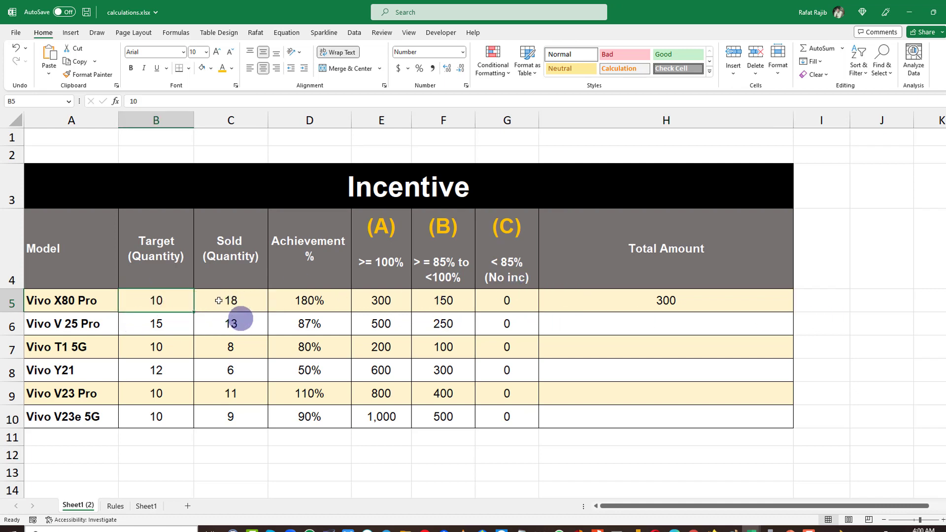
left_click(250, 305)
left_click(295, 301)
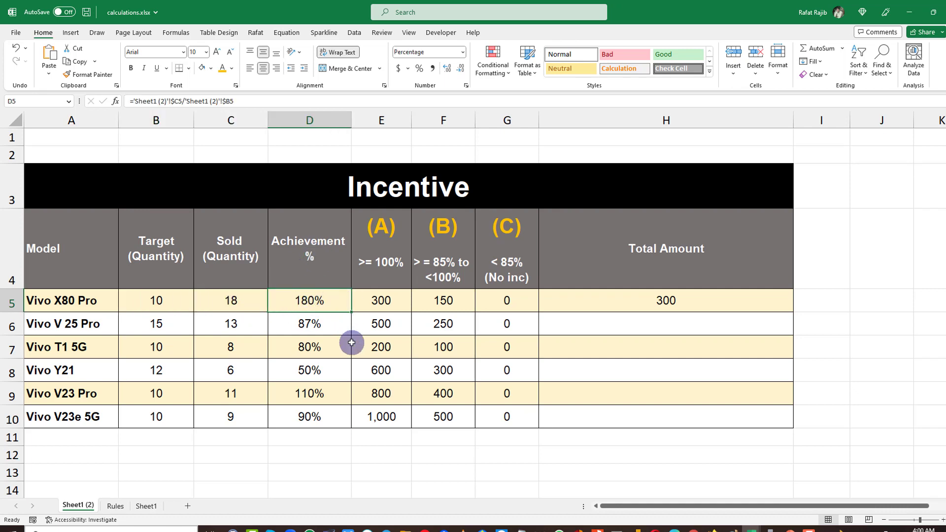
left_click(394, 299)
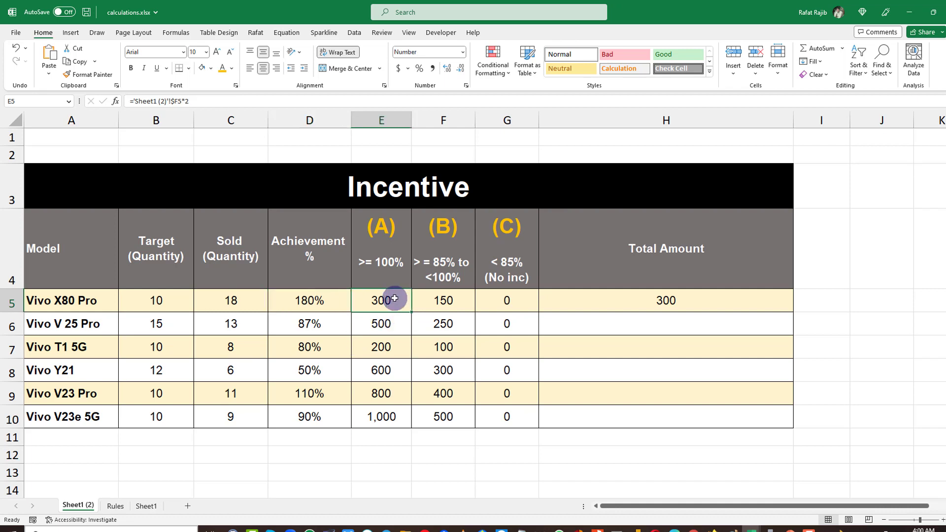
left_click(645, 308)
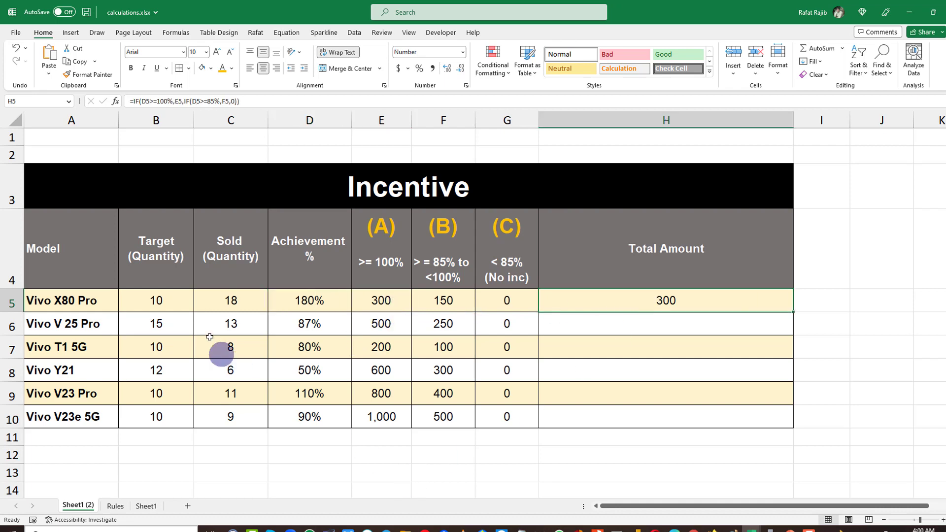
left_click(220, 304)
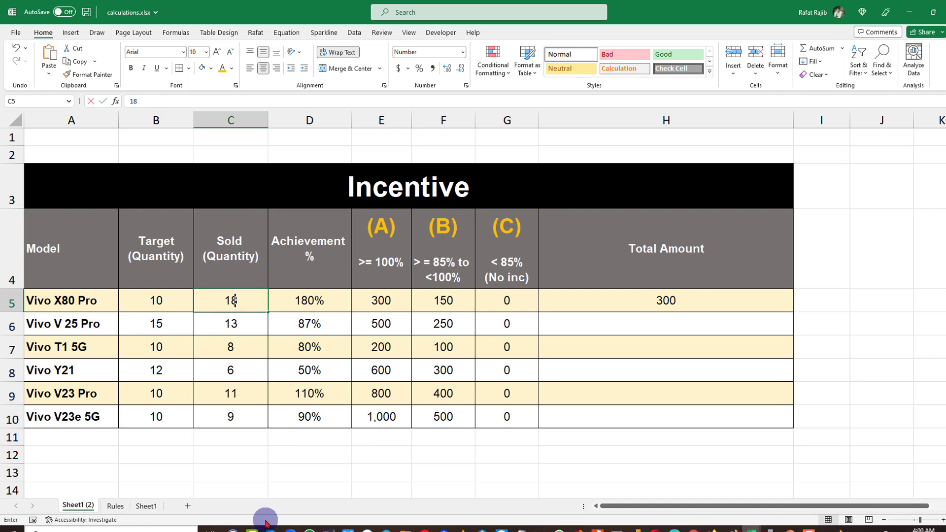
Set the Vivo X80 Pro sold quantity to 12 and check its achievement and total amount.
type("12")
key("Return")
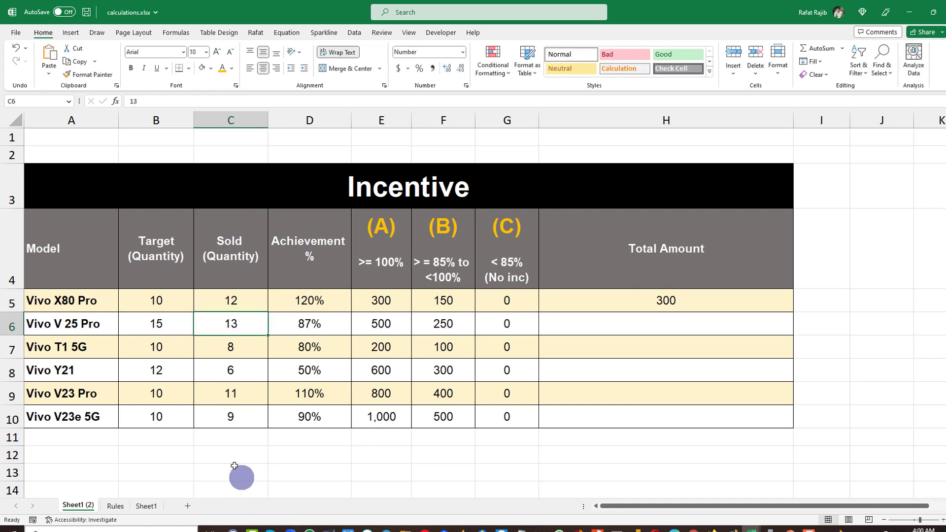
left_click(310, 302)
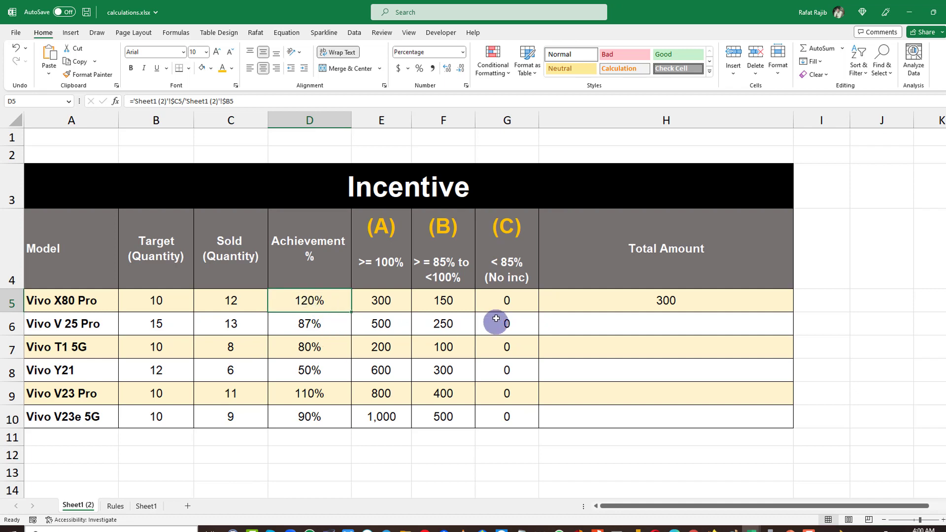
left_click(626, 301)
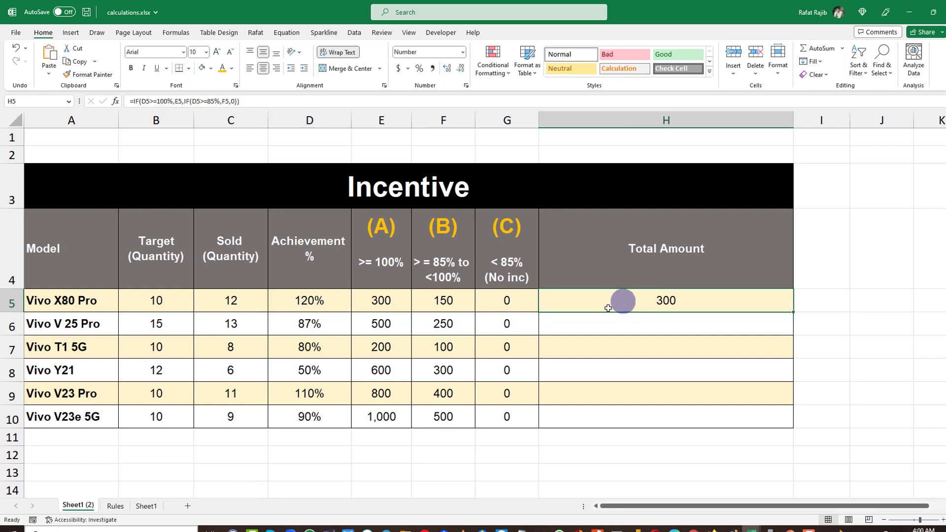
Set the Vivo X80 Pro sold quantity to 9 and compare its achievement with the (B) rate column.
left_click(251, 306)
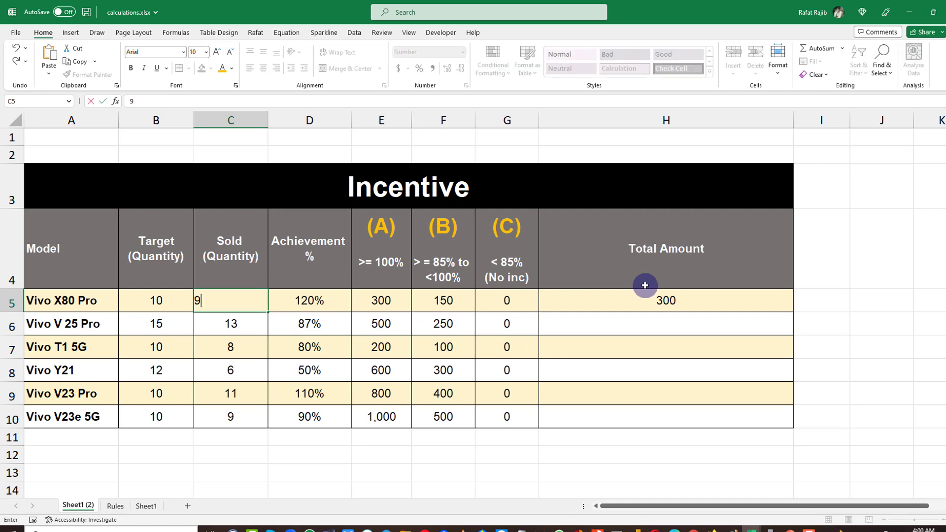
key("Return")
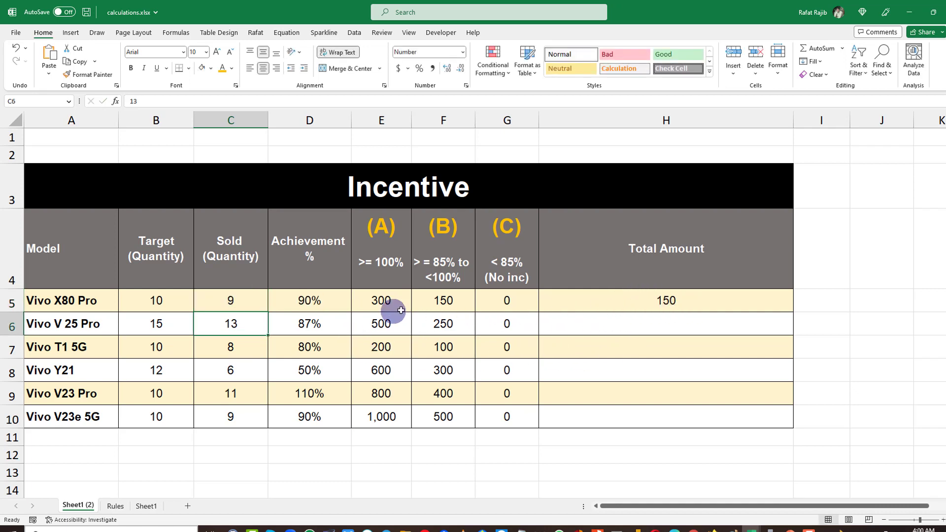
left_click(463, 307)
left_click(228, 300)
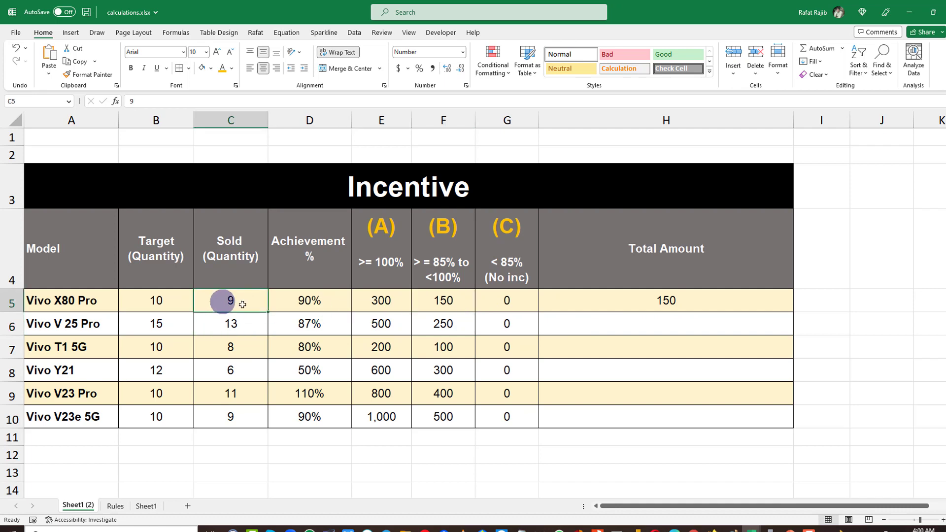
left_click(310, 302)
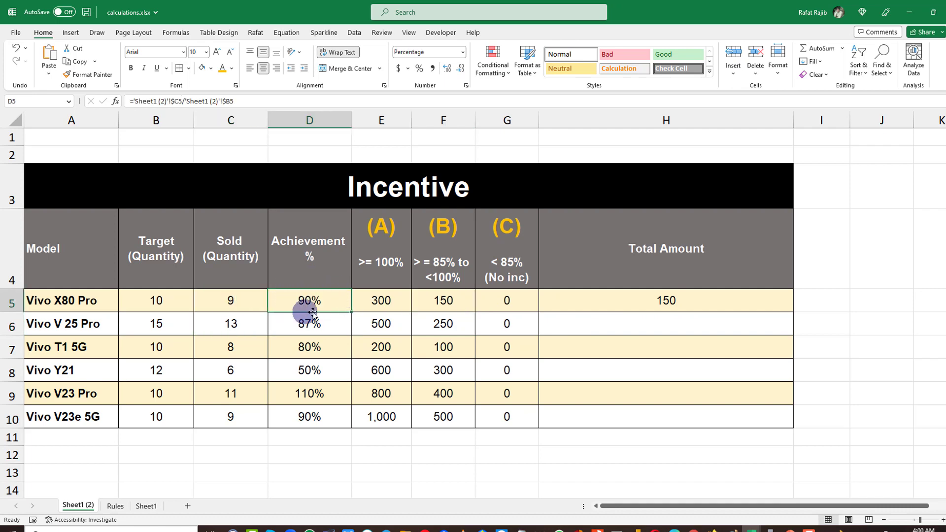
left_click(446, 260)
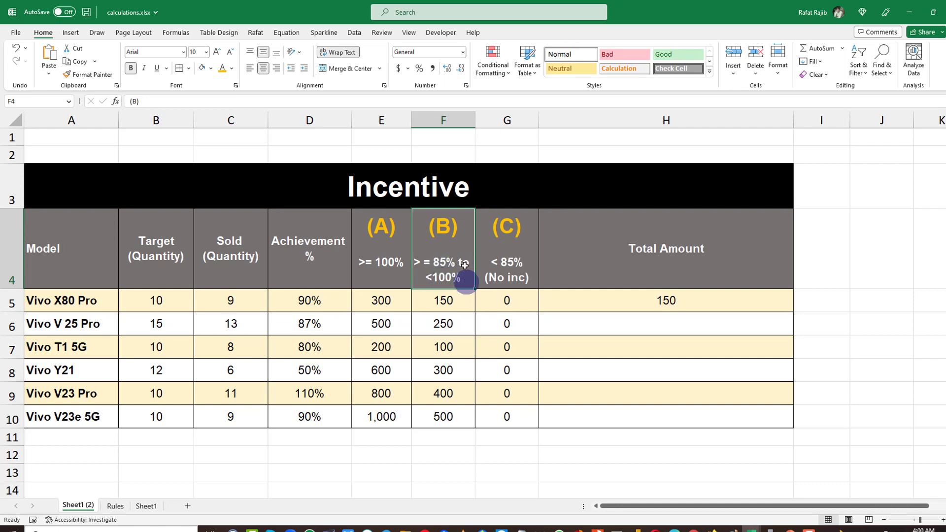
left_click(447, 304)
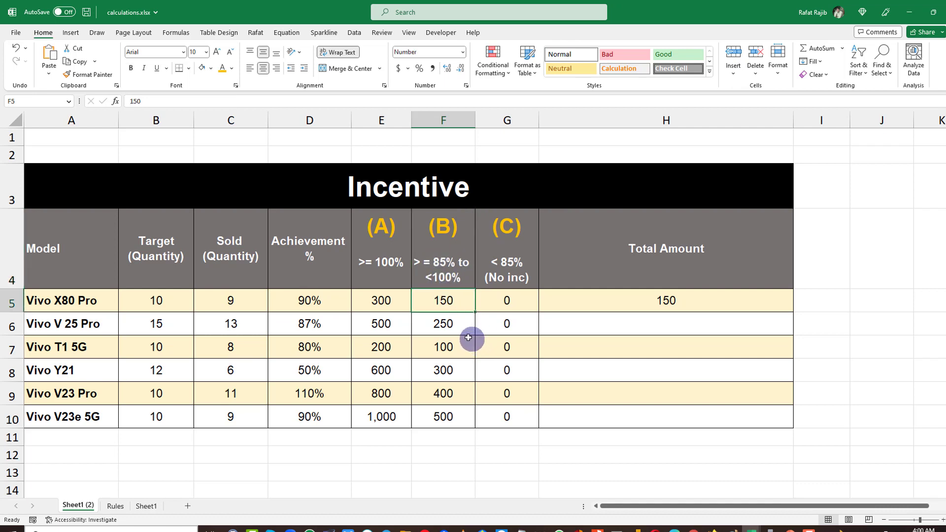
left_click(252, 303)
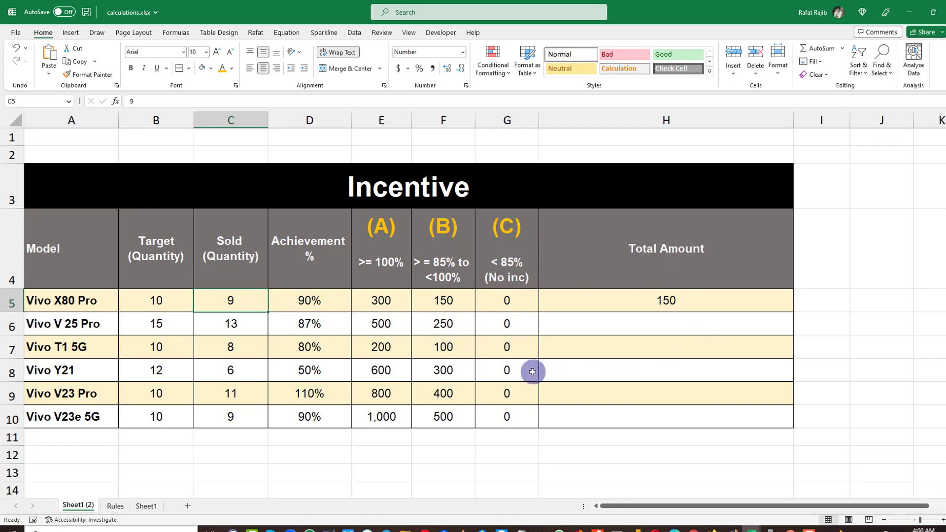
Set the Vivo X80 Pro sold quantity to 5 and check its Total Amount cell.
type("5")
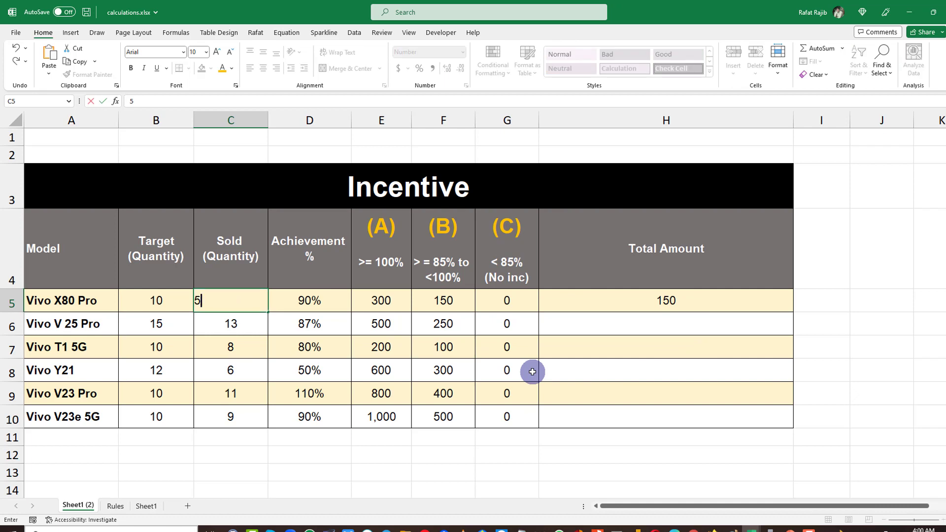
key("Return")
left_click(662, 292)
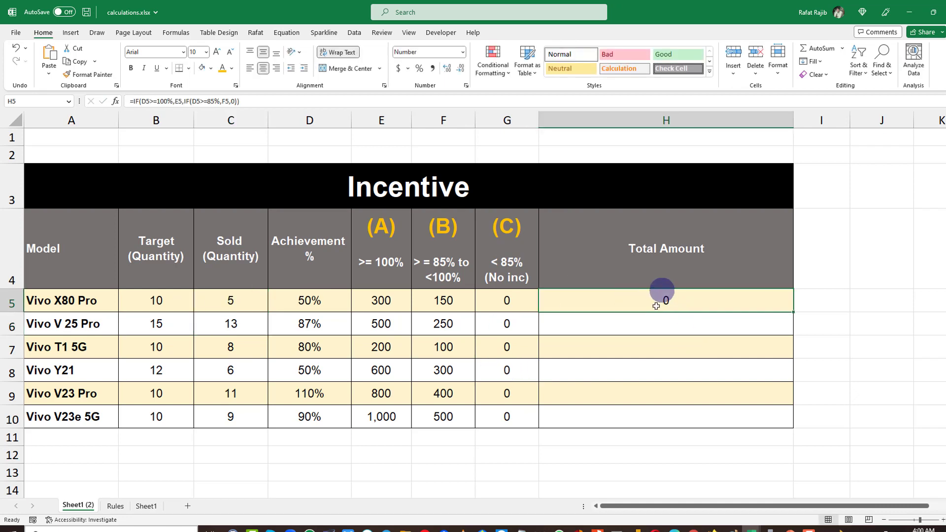
left_click(703, 308)
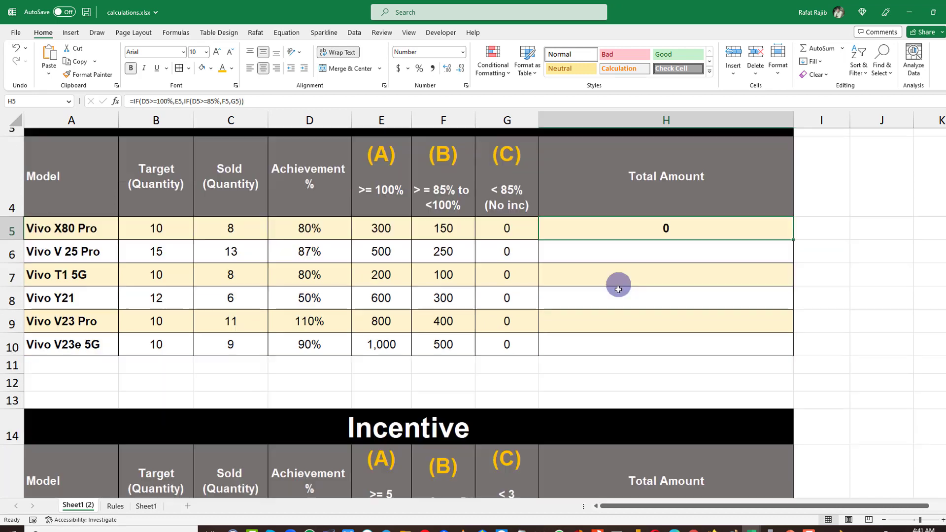
Copy the first row's Total Amount formula text and paste it into cell J5 beside the table.
scroll(613, 335, "down", 4)
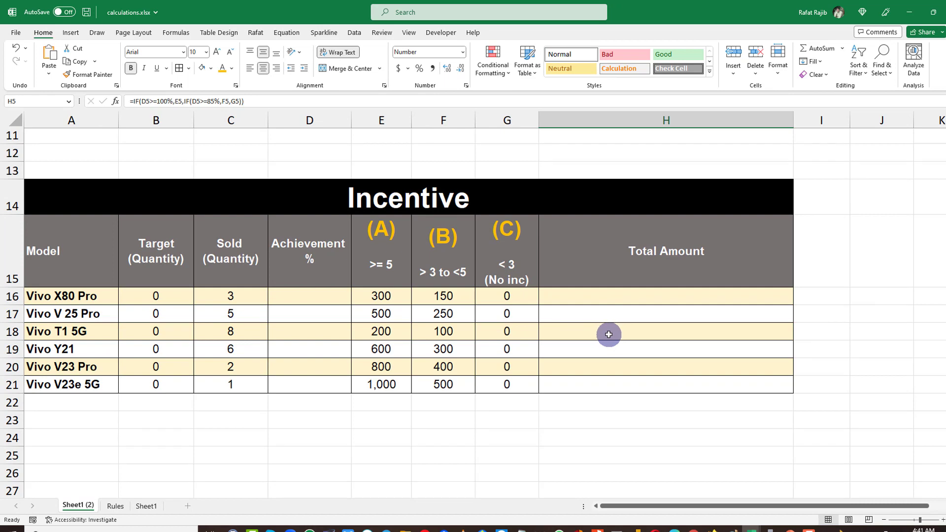
scroll(610, 334, "up", 3)
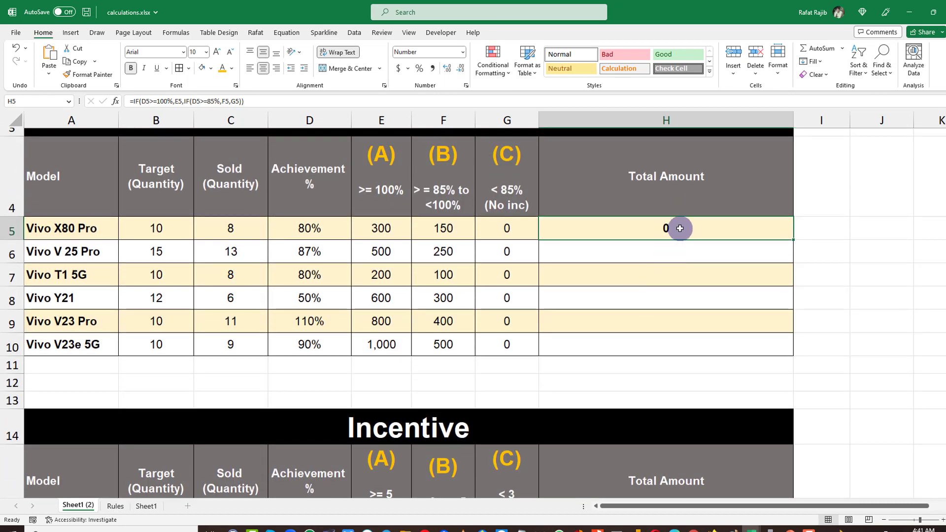
double_click(680, 228)
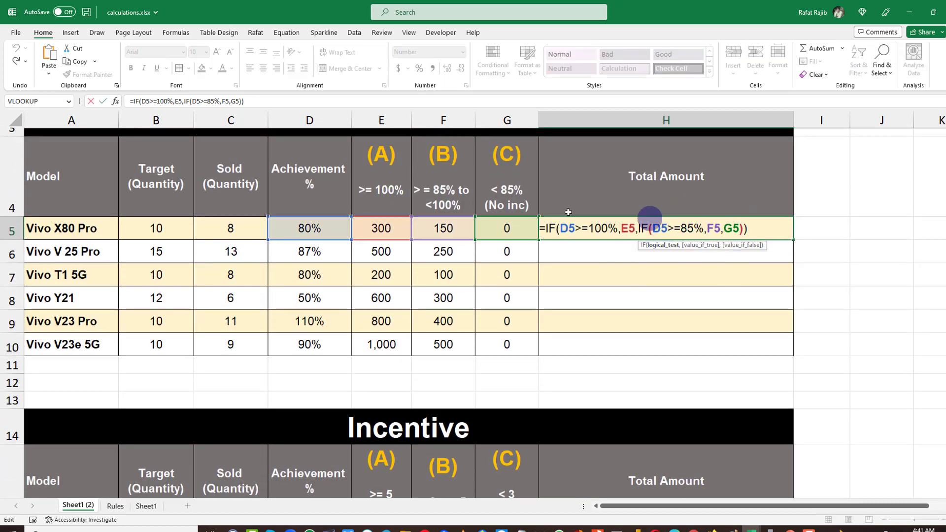
left_click_drag(546, 228, 839, 225)
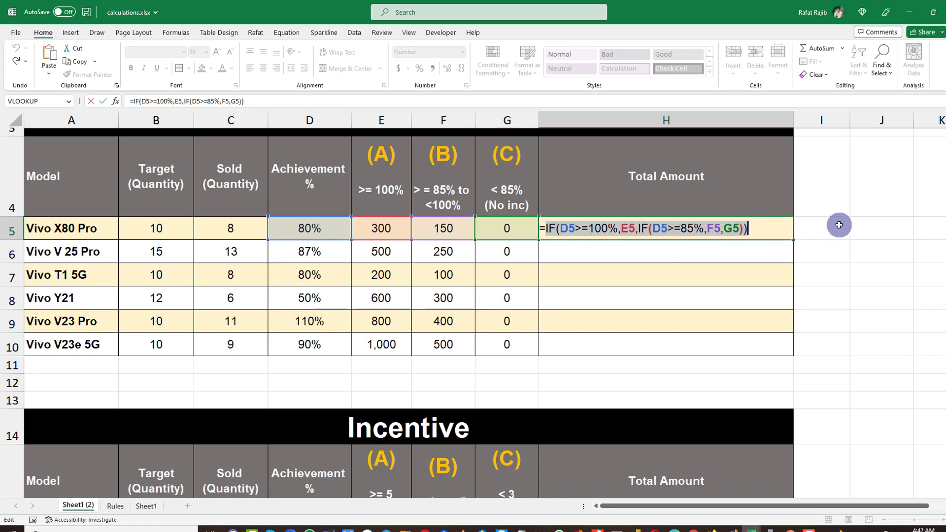
key("ctrl+c")
left_click(836, 226)
left_click(852, 226)
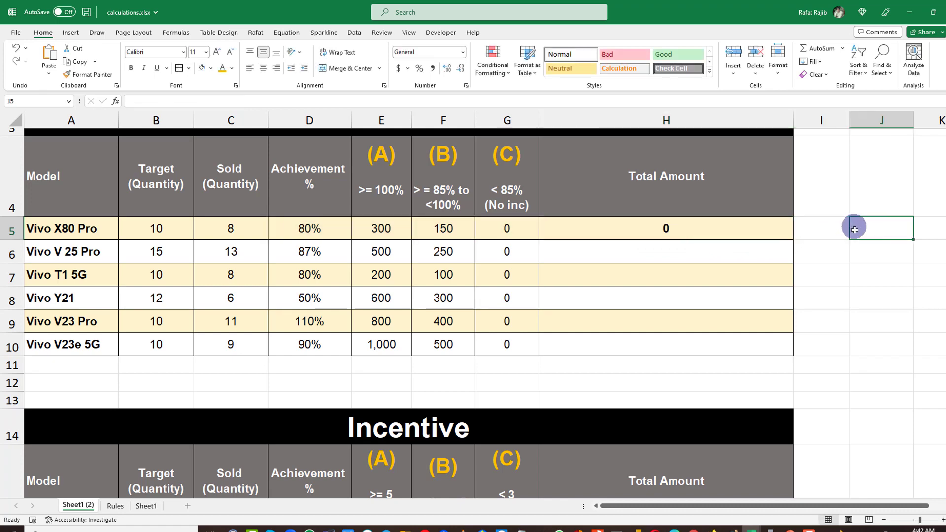
key("ctrl+v")
left_click(741, 282)
left_click(856, 228)
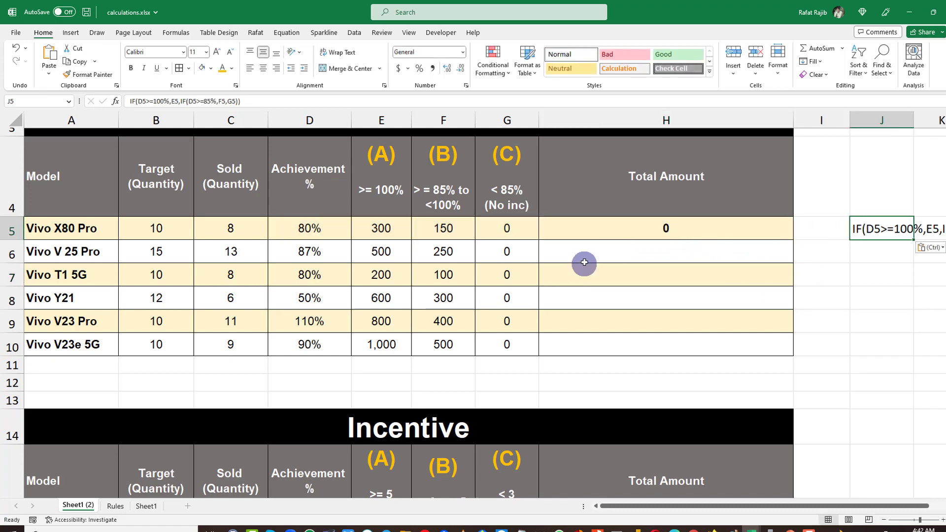
Examine the second Incentive table's Target, Sold, (A), (B) and (C) columns with quantity thresholds.
scroll(606, 346, "down", 3)
left_click(608, 321)
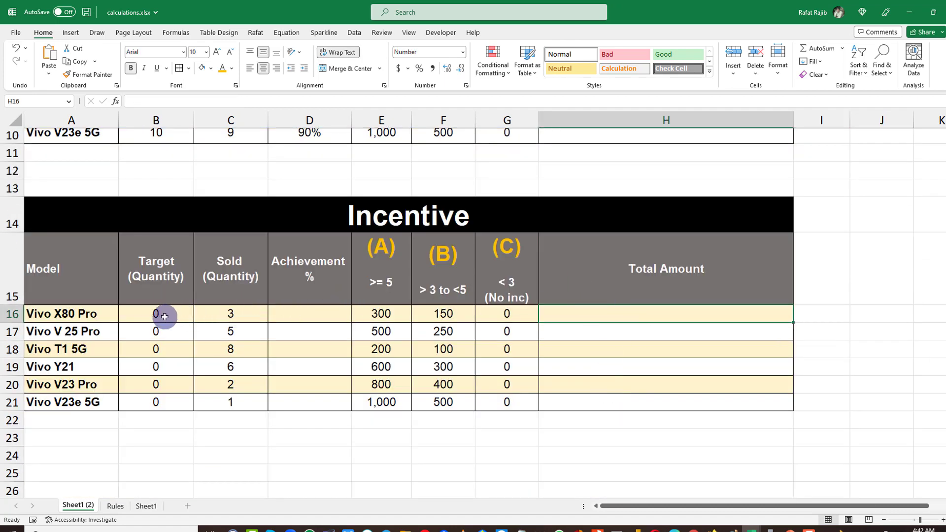
left_click_drag(161, 316, 167, 397)
left_click_drag(169, 315, 186, 414)
left_click_drag(231, 321, 245, 405)
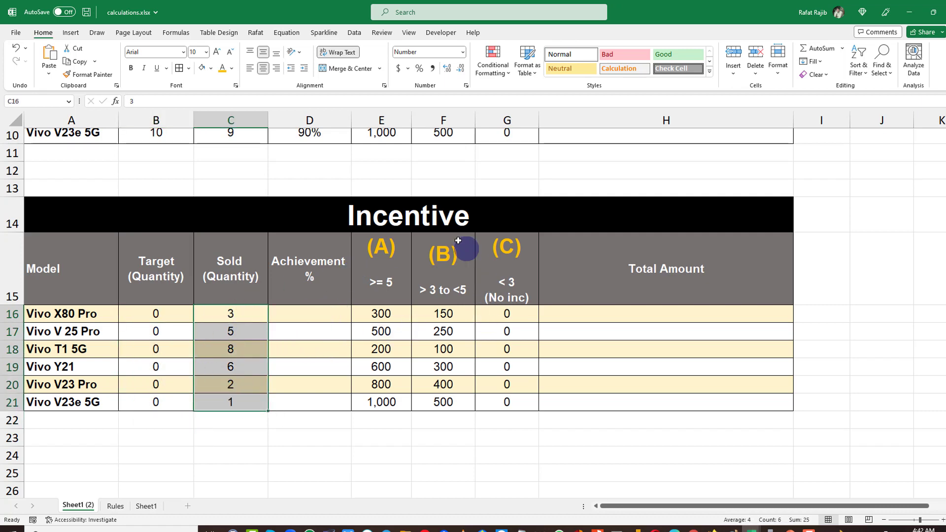
left_click_drag(393, 302, 399, 397)
left_click_drag(458, 280, 475, 376)
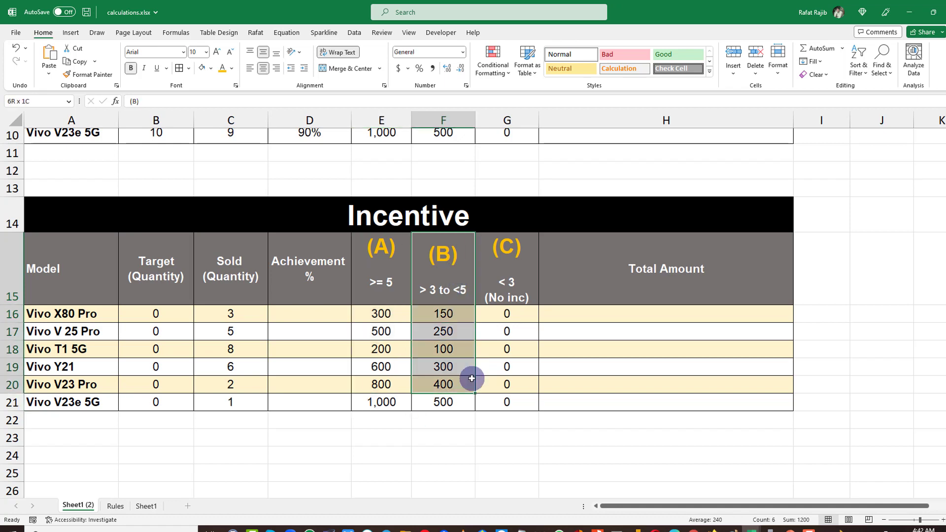
left_click_drag(507, 268, 509, 370)
Enter the nested formula =IF(C16>=5,E16,IF(C16>=3,F16,G16)) in the Vivo X80 Pro Total Amount cell of the second table.
left_click(599, 315)
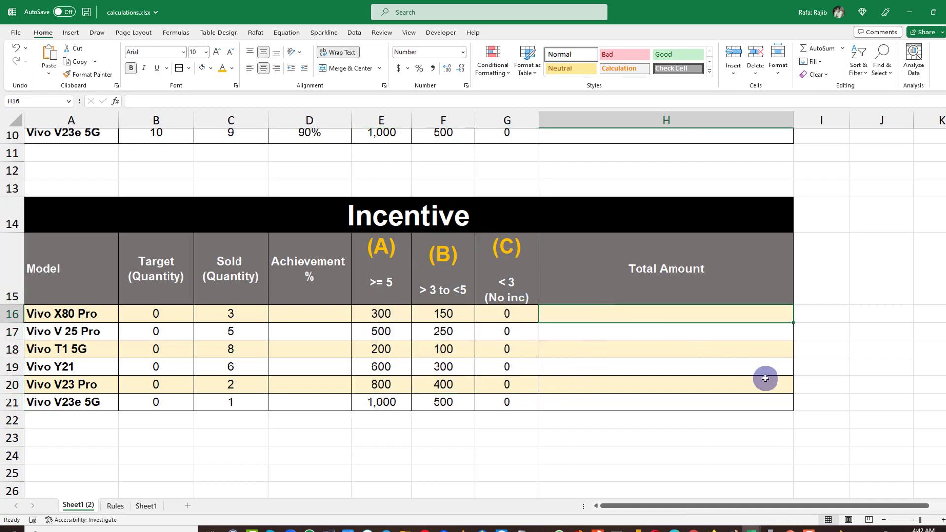
type("=IF(")
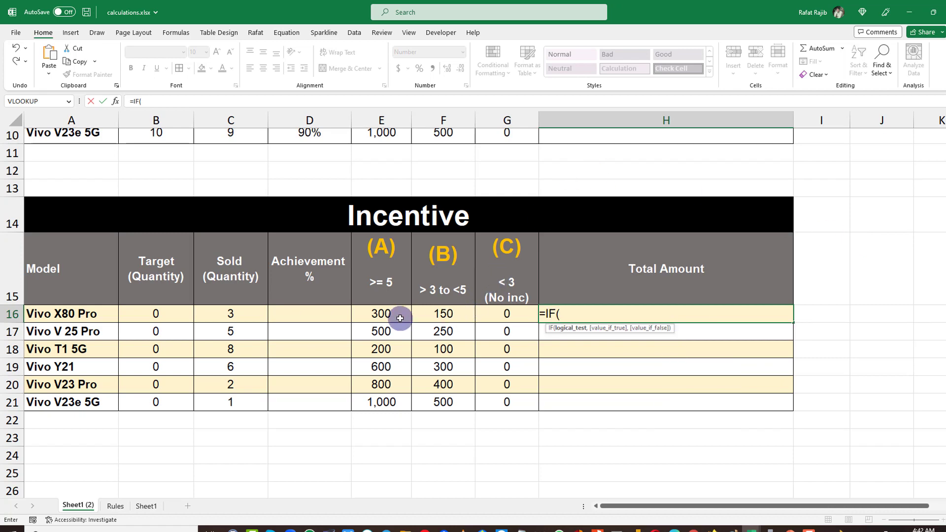
left_click(243, 317)
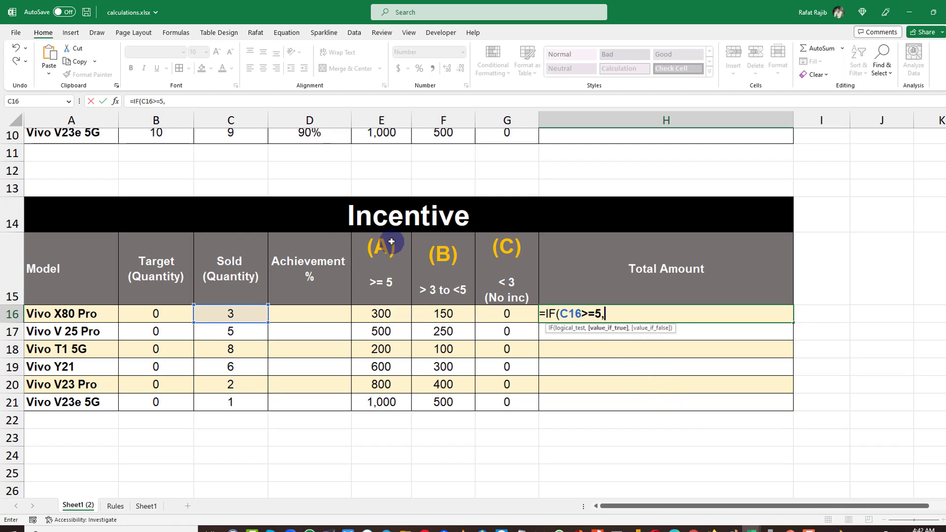
left_click(382, 314)
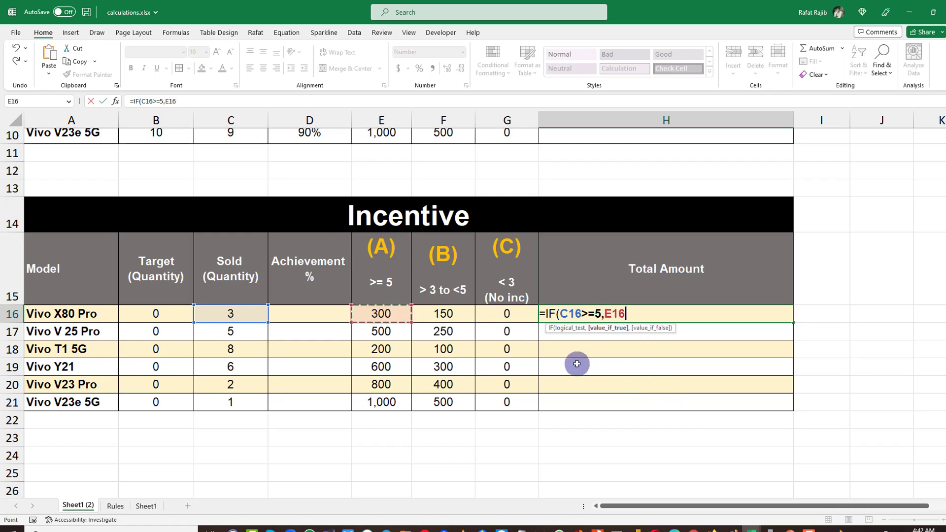
type(",")
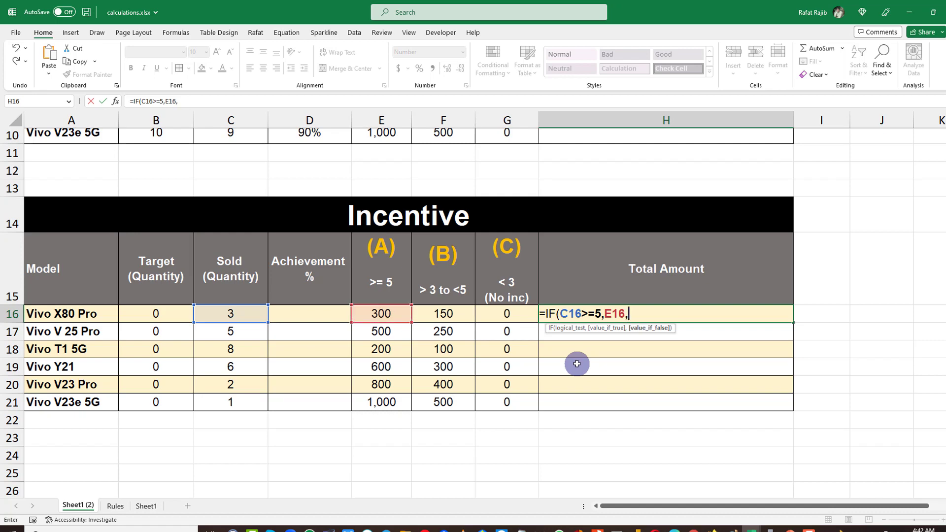
type("IF(")
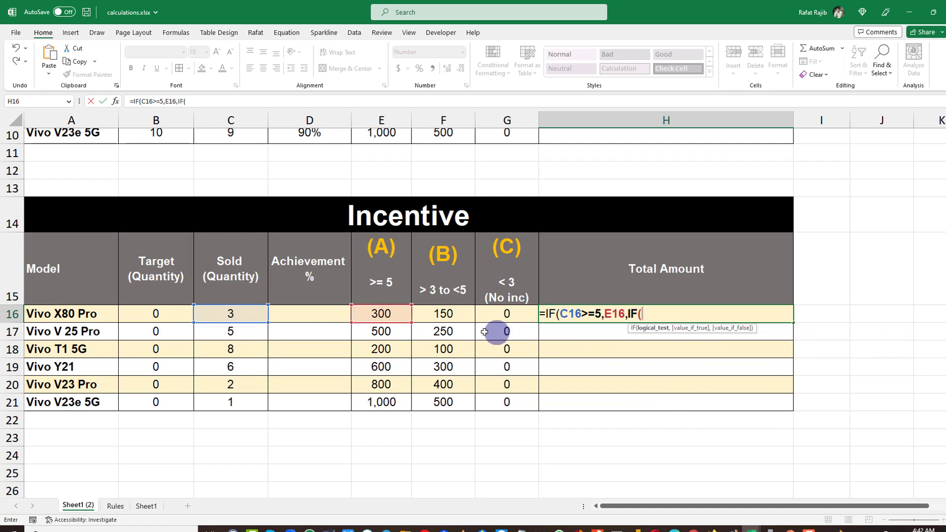
left_click(241, 314)
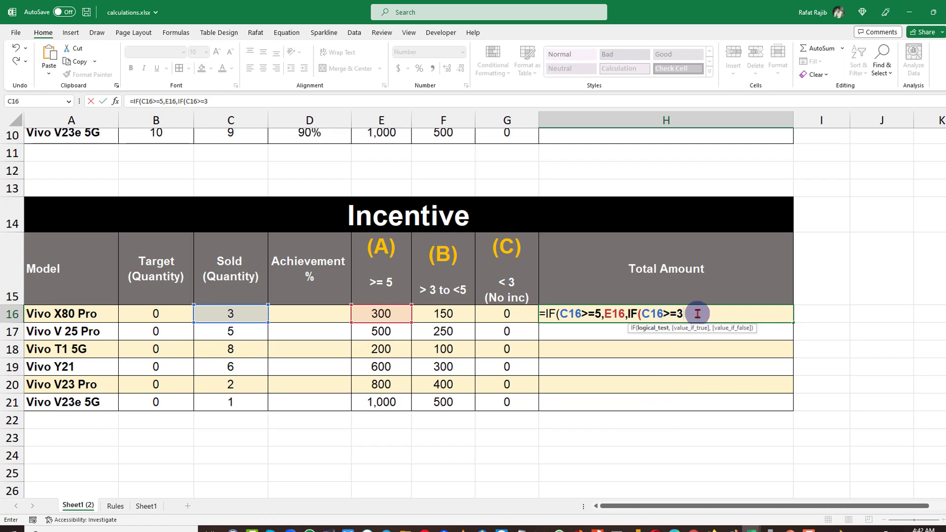
left_click(450, 314)
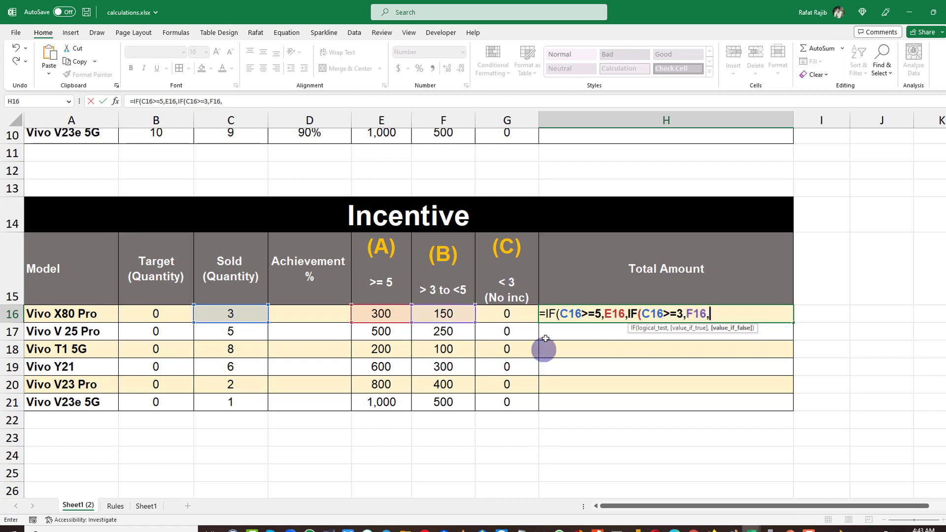
left_click(524, 317)
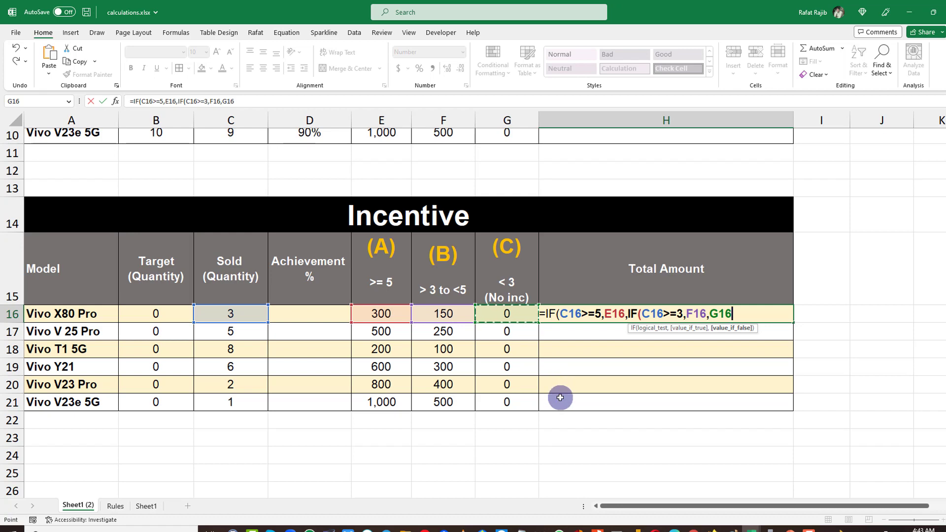
type("))")
key("Return")
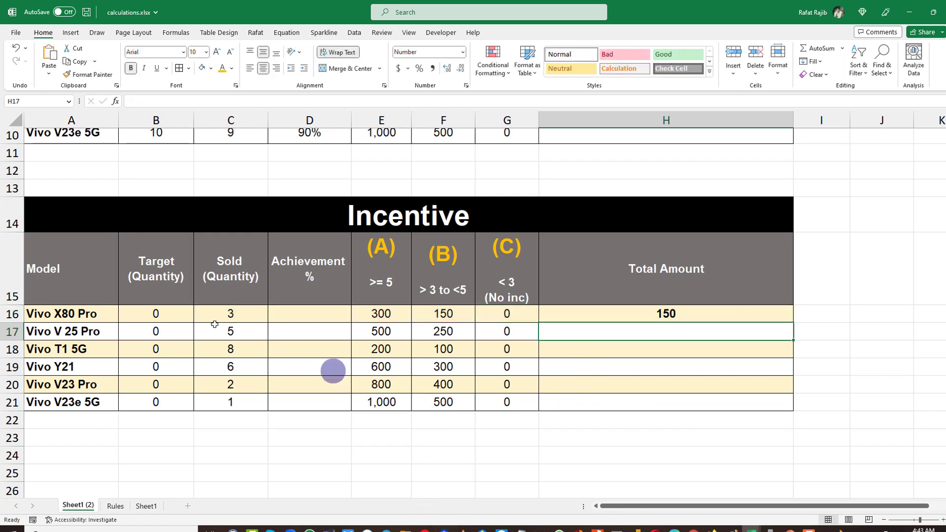
Change the (B) column's threshold label to ">= 3 to <5".
left_click(233, 314)
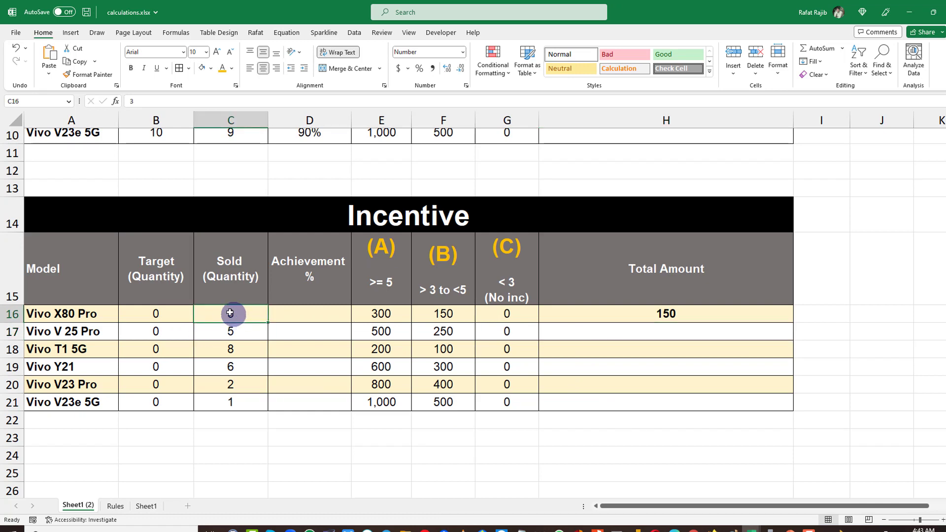
left_click(464, 313)
left_click(719, 314)
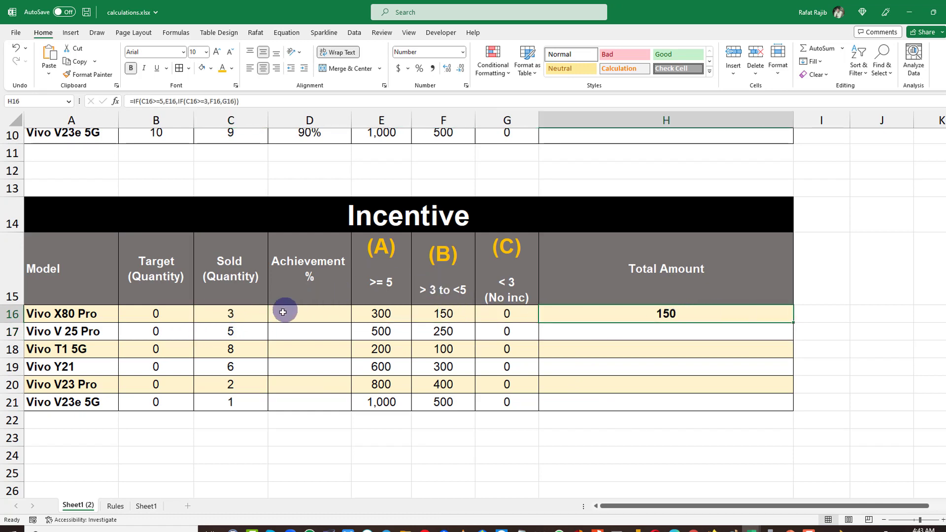
left_click(466, 285)
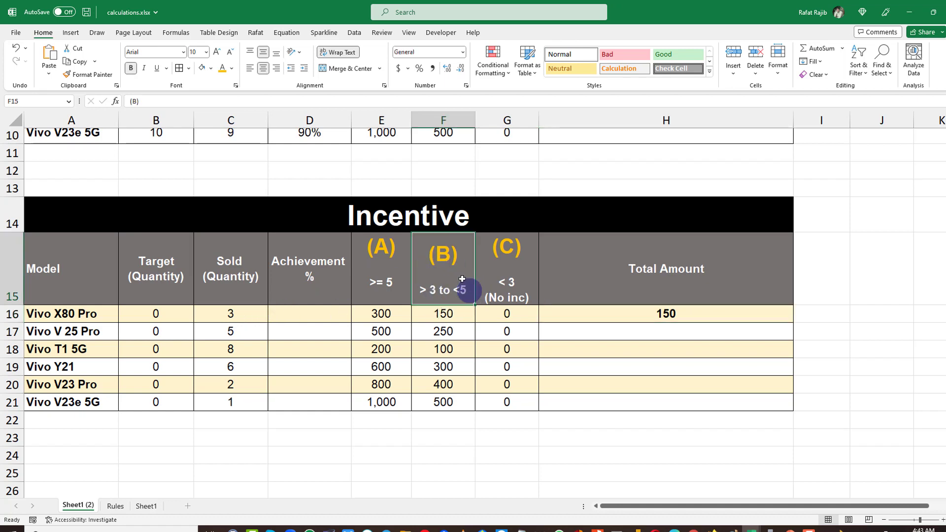
double_click(430, 293)
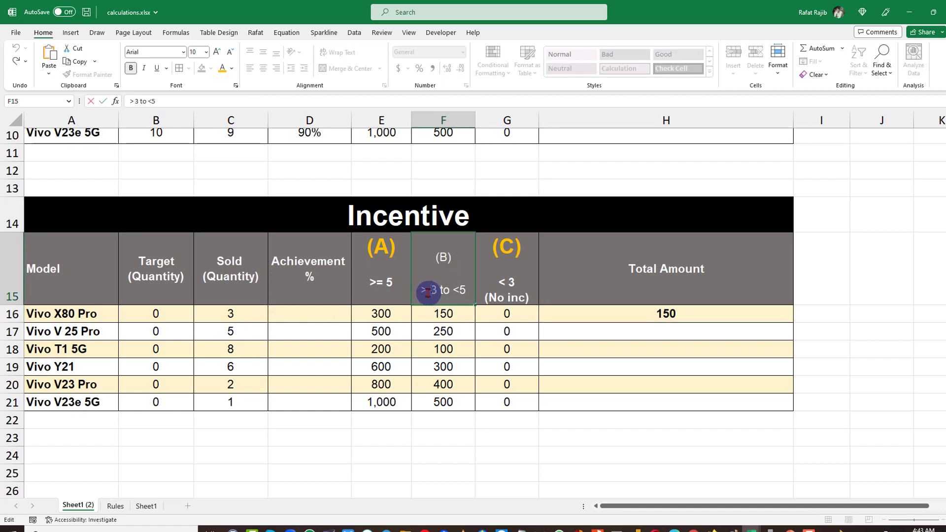
type("=")
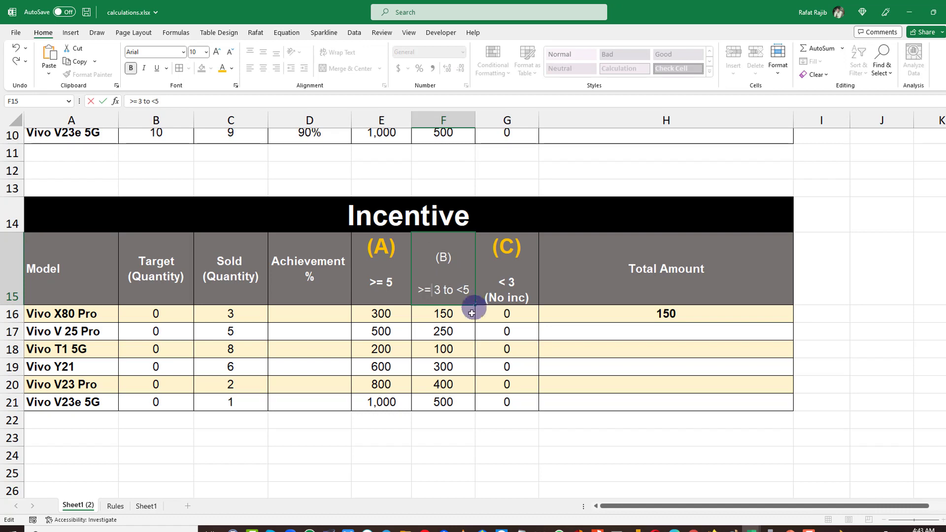
key("Return")
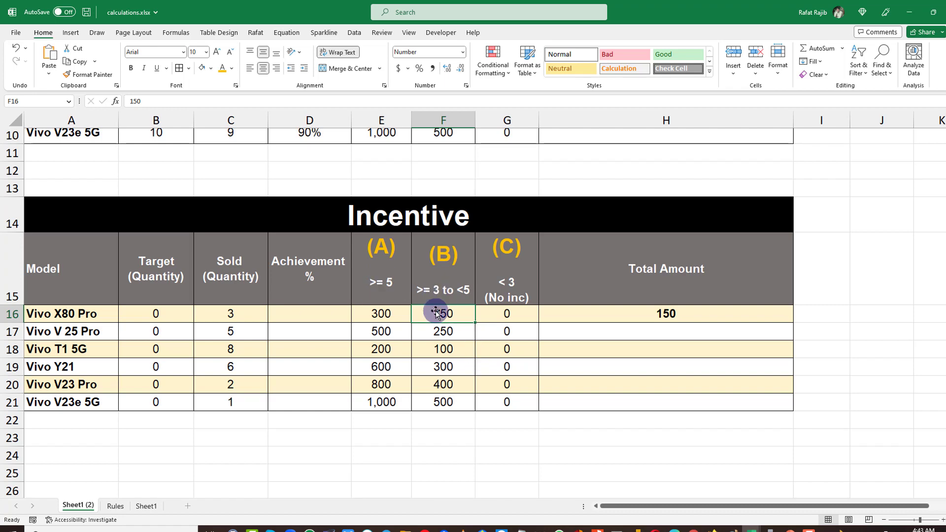
Set the Vivo X80 Pro sold quantity to 1 and check its Total Amount against the (C) column.
left_click(242, 314)
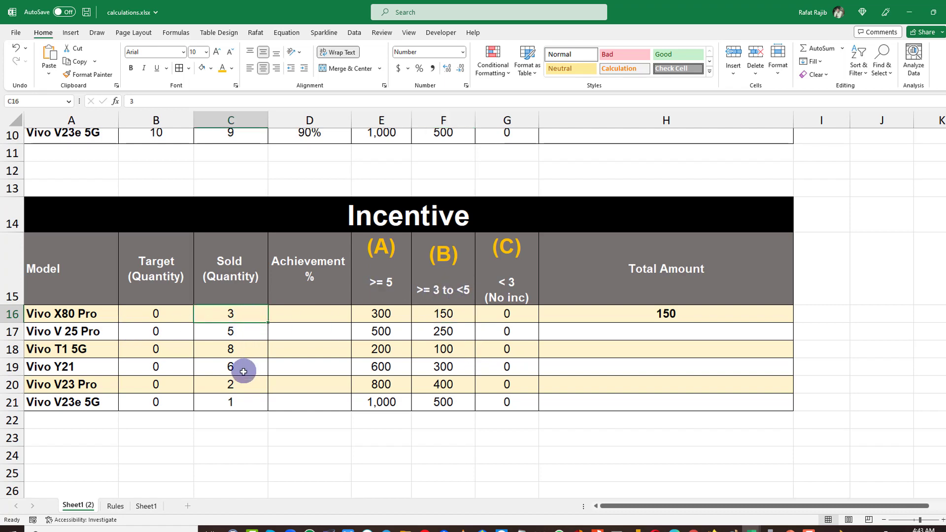
type("1")
key("Return")
left_click(683, 313)
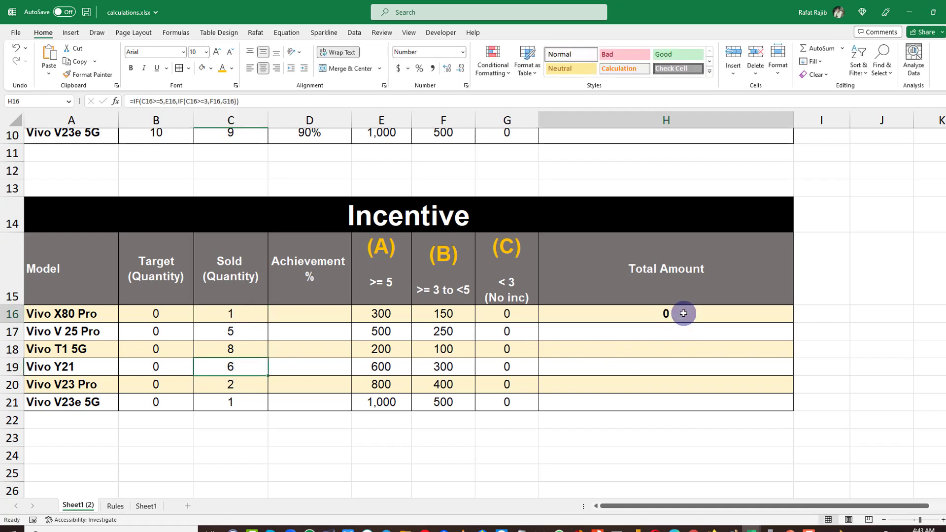
left_click(504, 288)
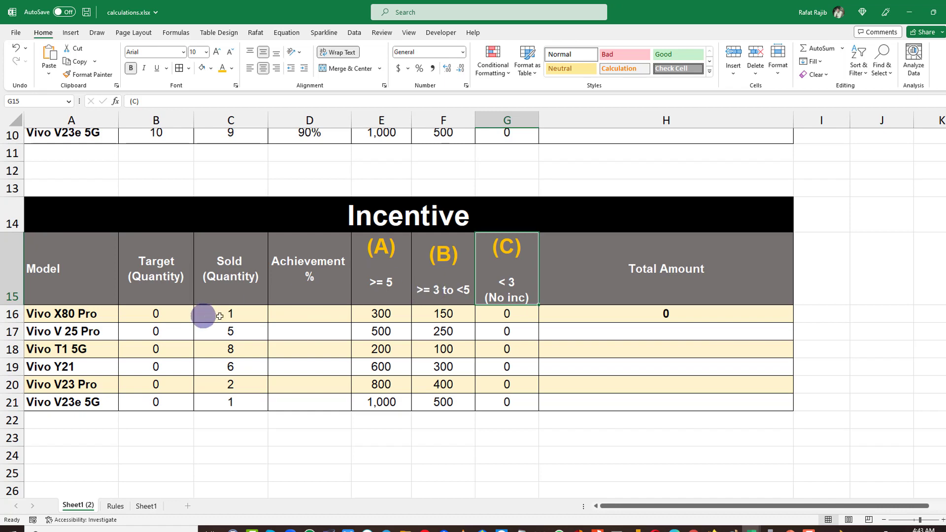
Try Vivo X80 Pro sold quantities of 2, 3 and 4, comparing its Total Amount with the rate columns.
left_click(253, 317)
type("2")
left_click(258, 350)
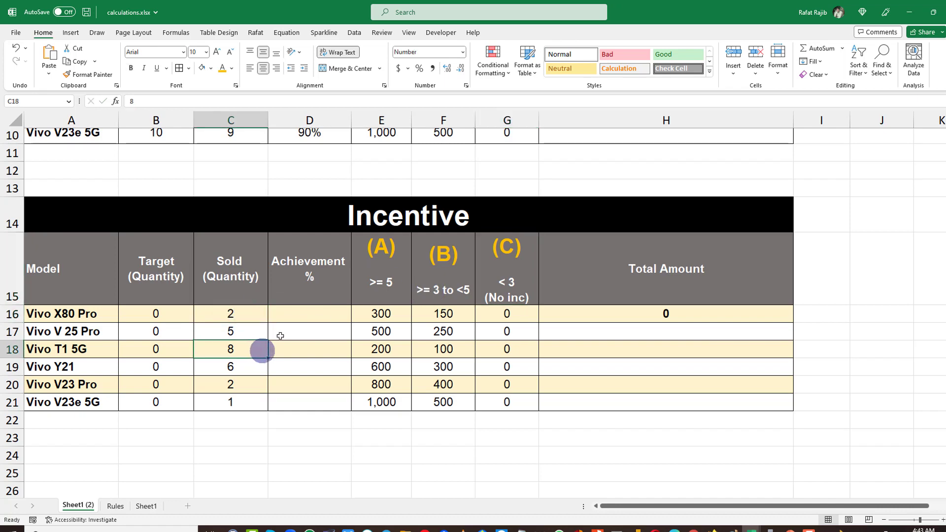
left_click(254, 318)
type("3")
left_click(254, 351)
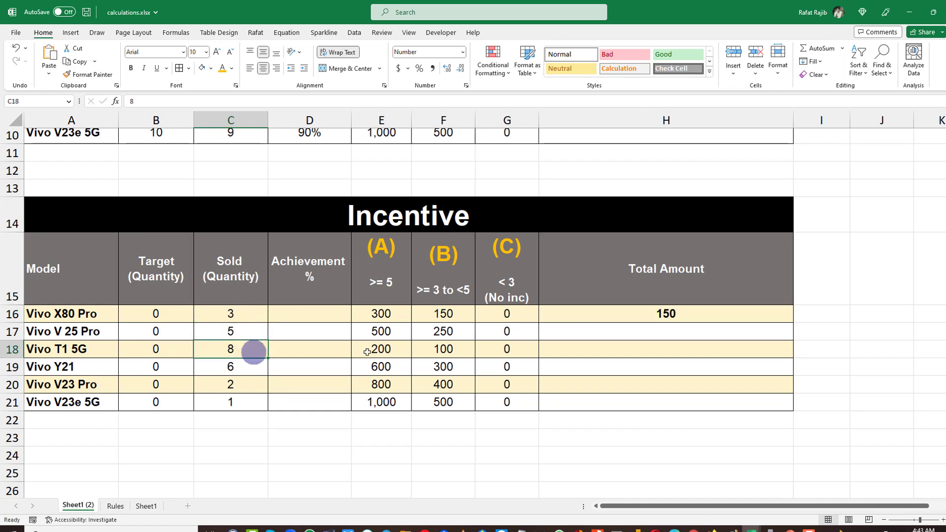
left_click(443, 314)
left_click(265, 315)
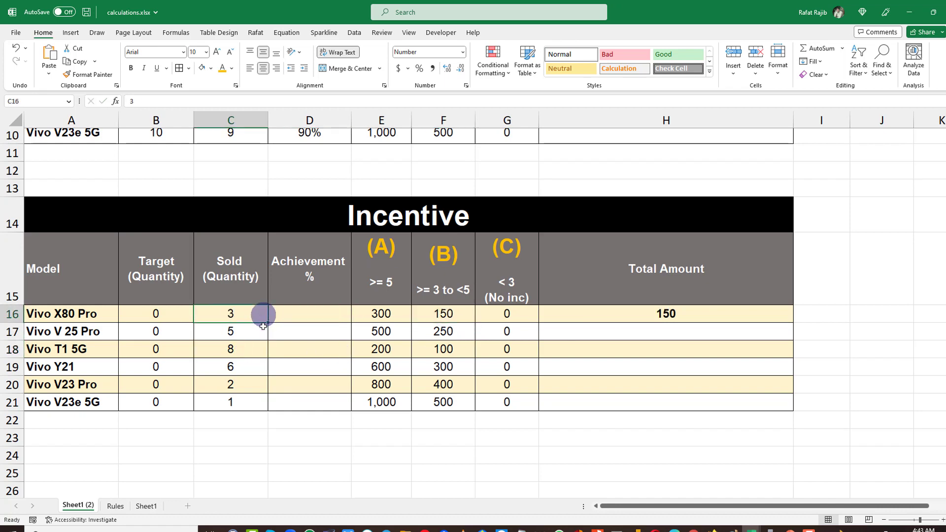
type("4")
left_click(327, 349)
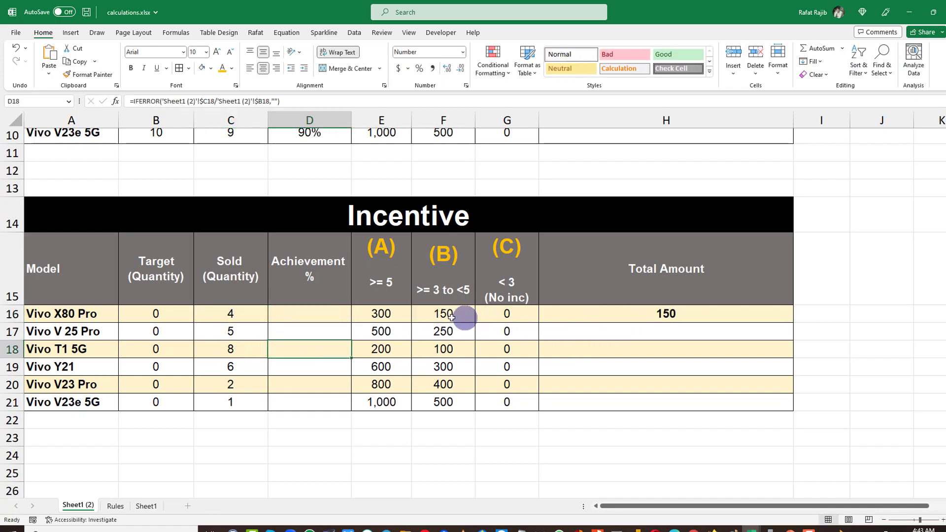
left_click(587, 316)
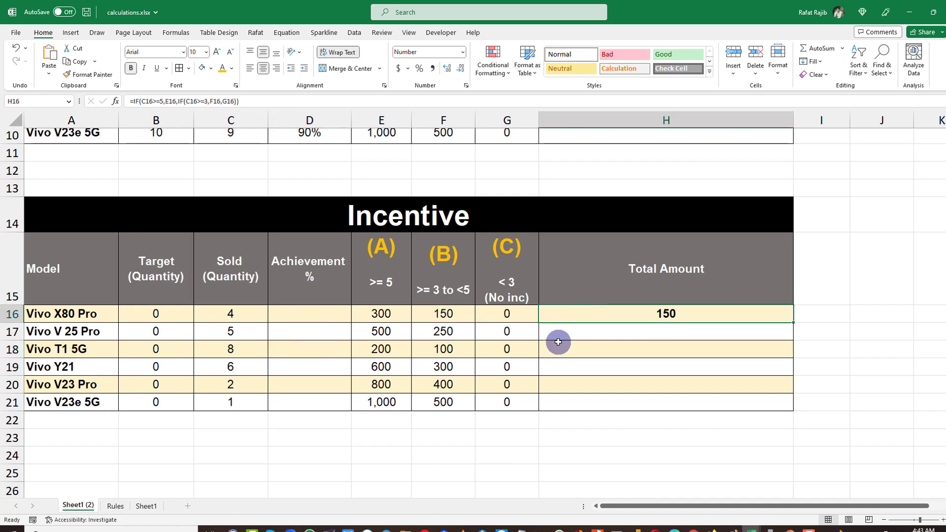
Set the Vivo X80 Pro sold quantity to 5 and compare its Total Amount with the (A) rate.
left_click(206, 315)
type("5")
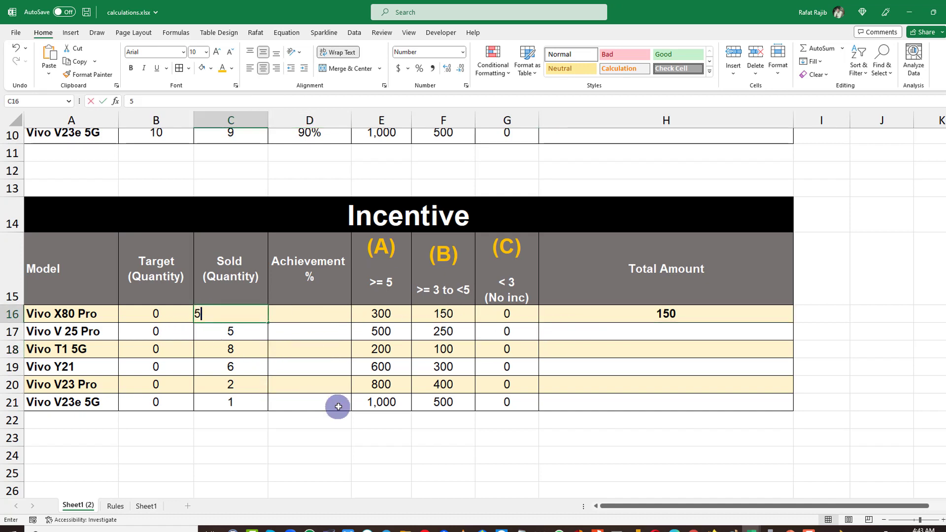
left_click(355, 365)
left_click(666, 316)
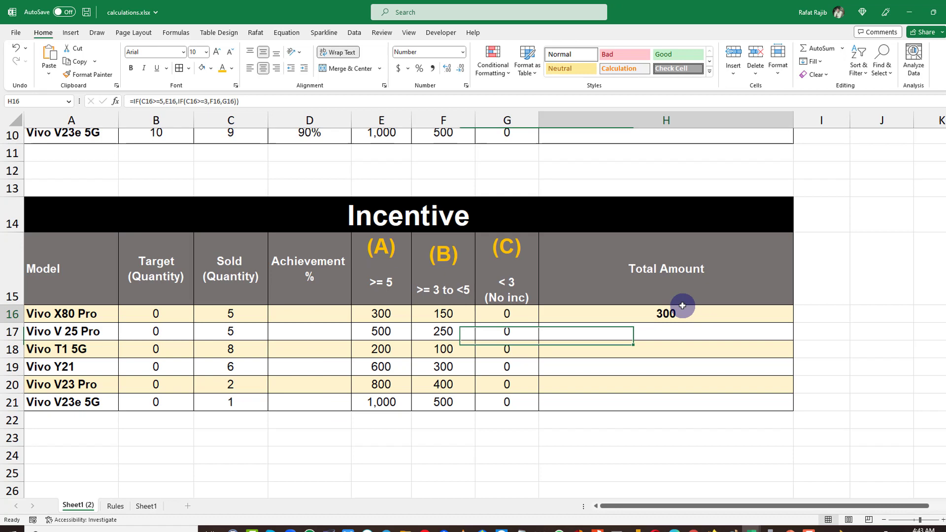
left_click(407, 315)
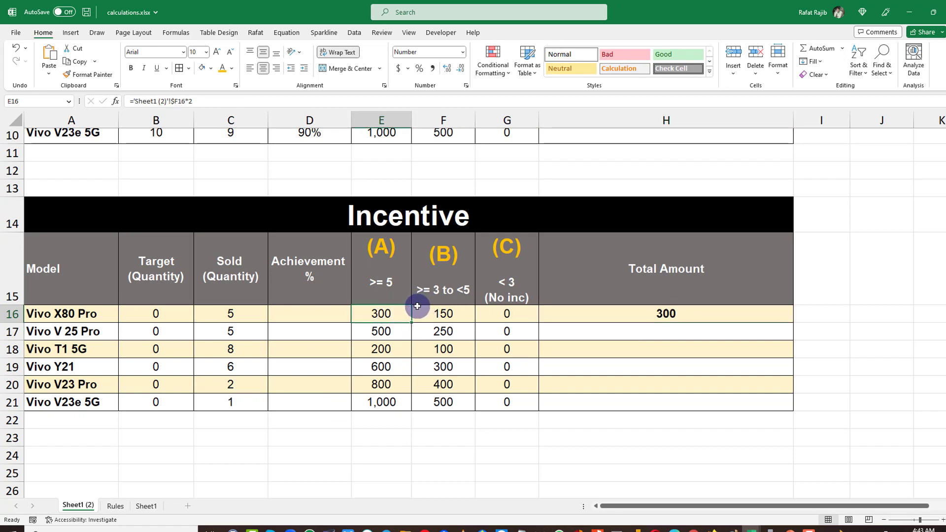
Set the Vivo X80 Pro sold quantity to 6 and check its Total Amount cell.
left_click(240, 320)
type("6")
key("Return")
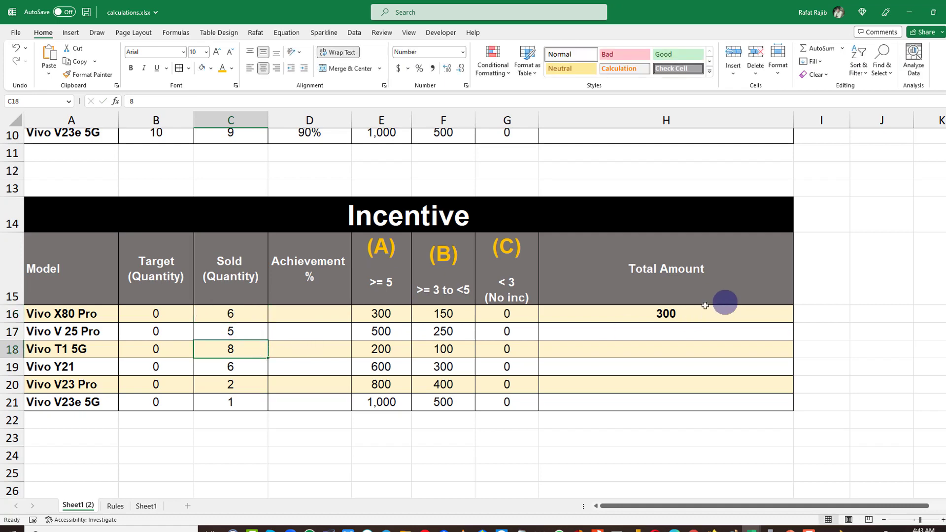
left_click(673, 322)
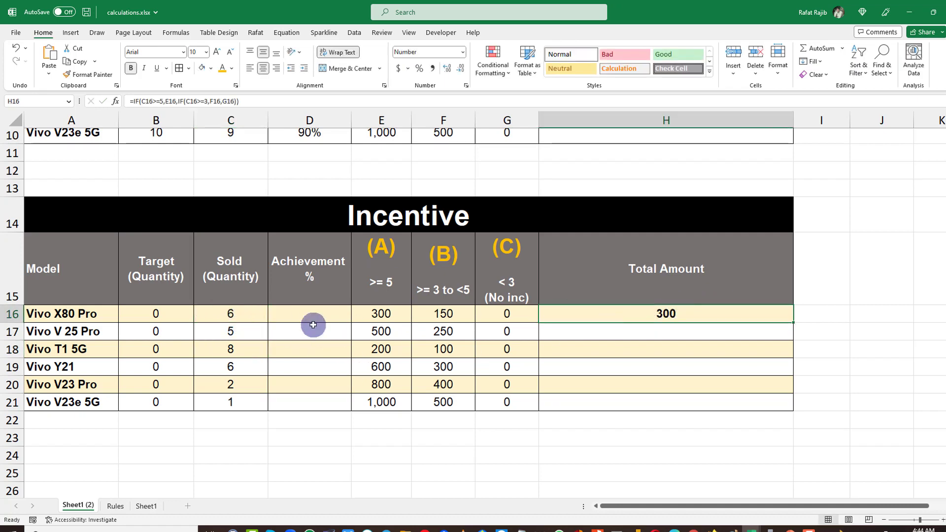
left_click(254, 314)
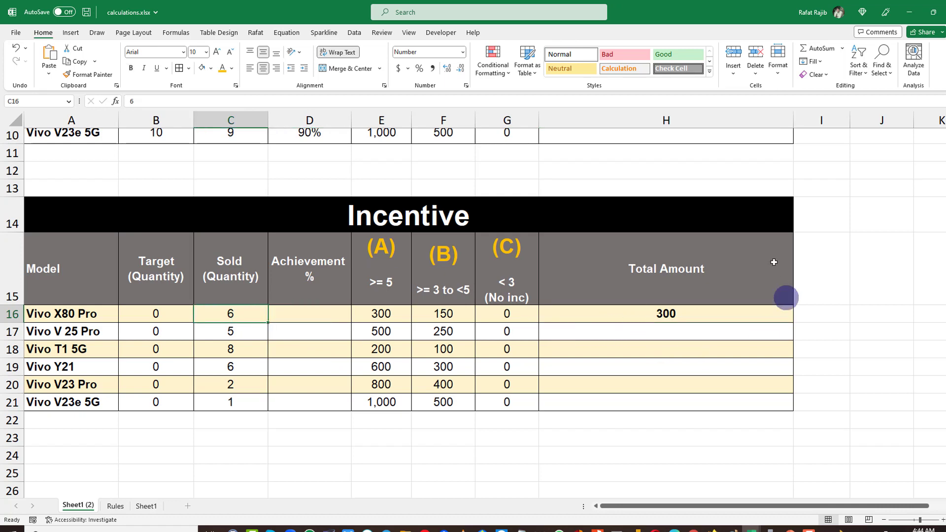
Copy the lower table's Vivo X80 Pro Total Amount formula into the upper table's Vivo X80 Pro Total Amount cell.
scroll(662, 314, "up", 3)
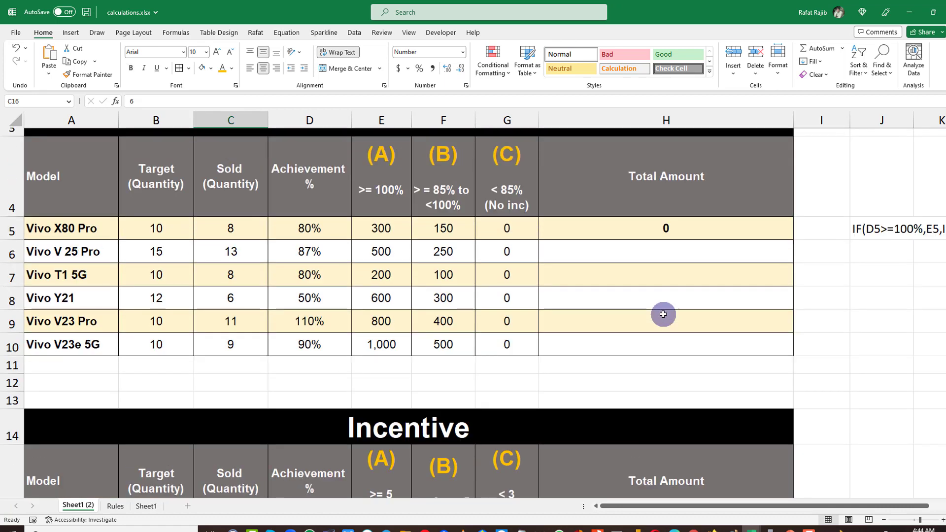
scroll(661, 314, "down", 2)
left_click(666, 367)
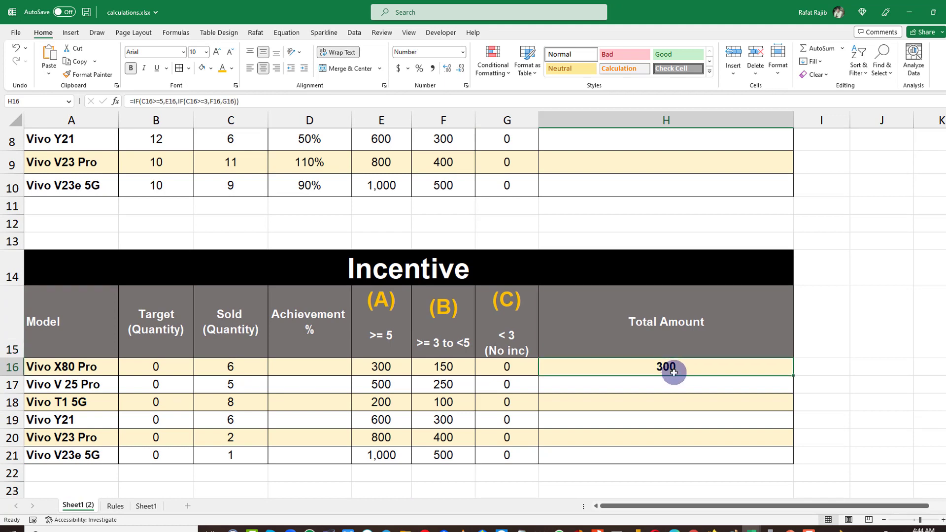
key("ctrl+c")
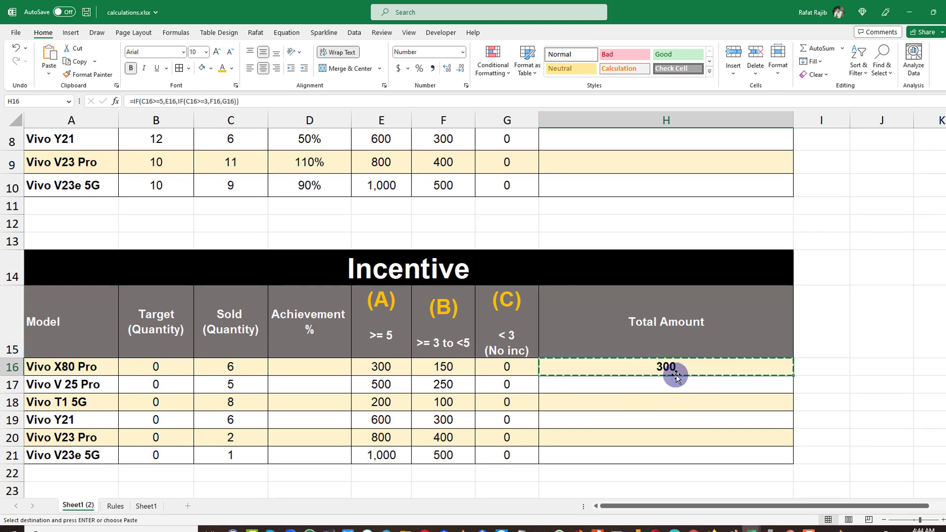
scroll(676, 377, "up", 2)
left_click(672, 244)
key("ctrl+v")
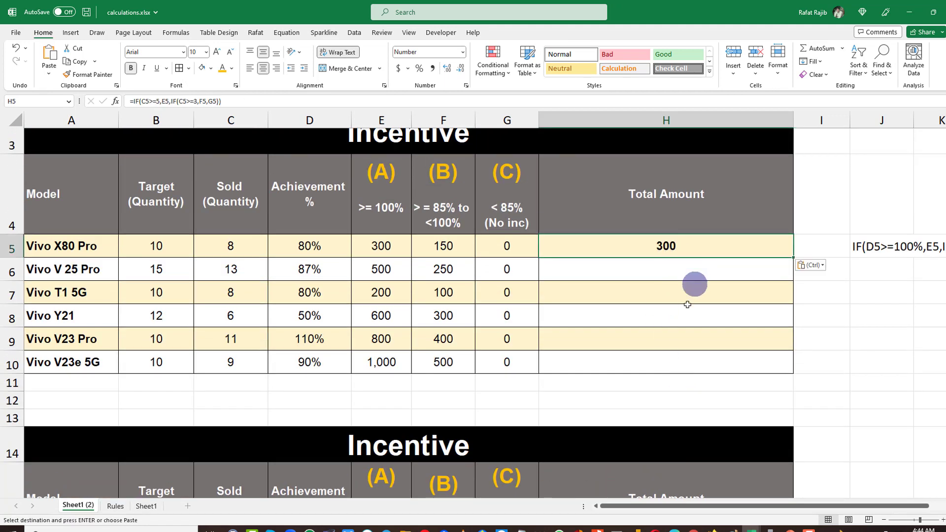
Examine the pasted formula in the upper Total Amount cell alongside the Target Quantity column.
double_click(672, 247)
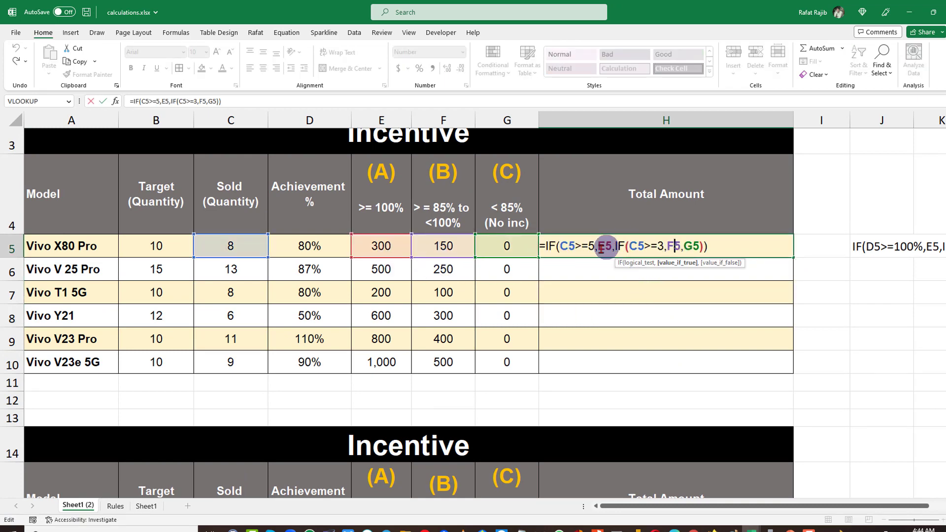
key("Escape")
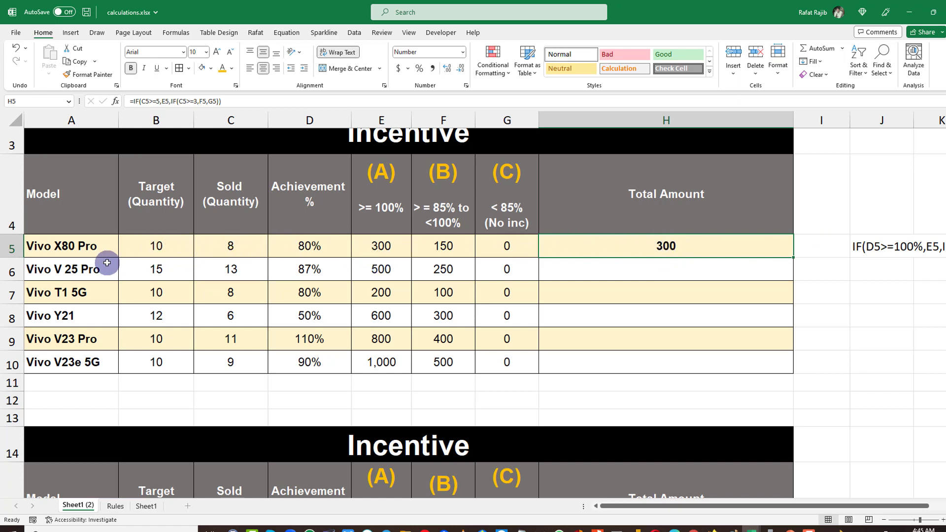
left_click_drag(168, 245, 158, 359)
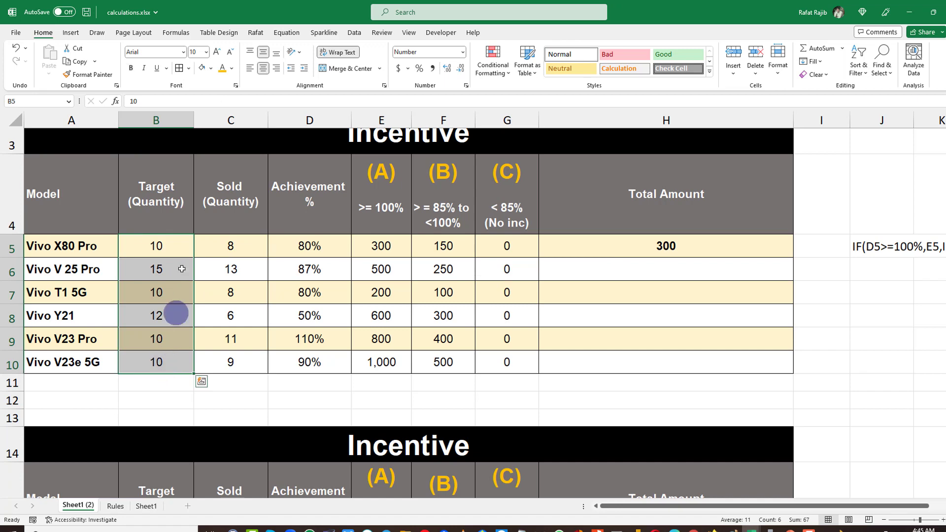
left_click(182, 244)
left_click(661, 245)
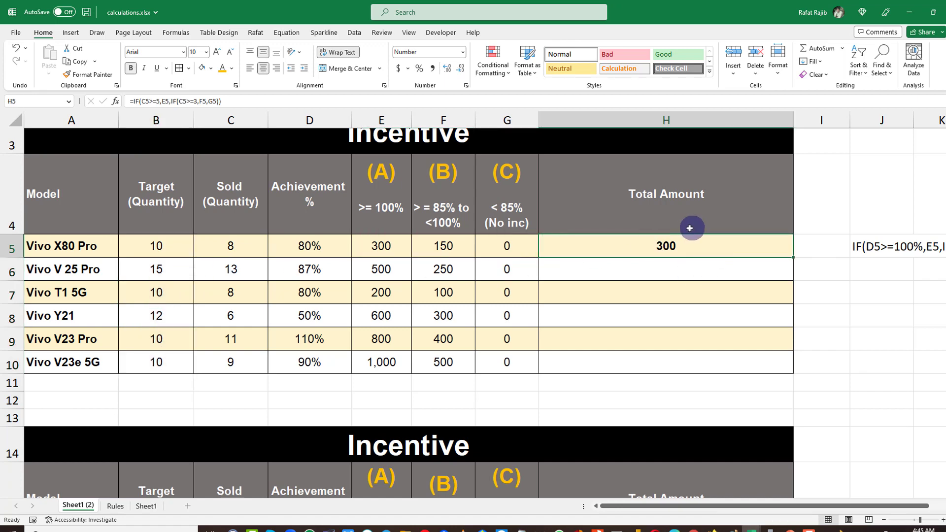
scroll(686, 429, "down", 2)
left_click(673, 438)
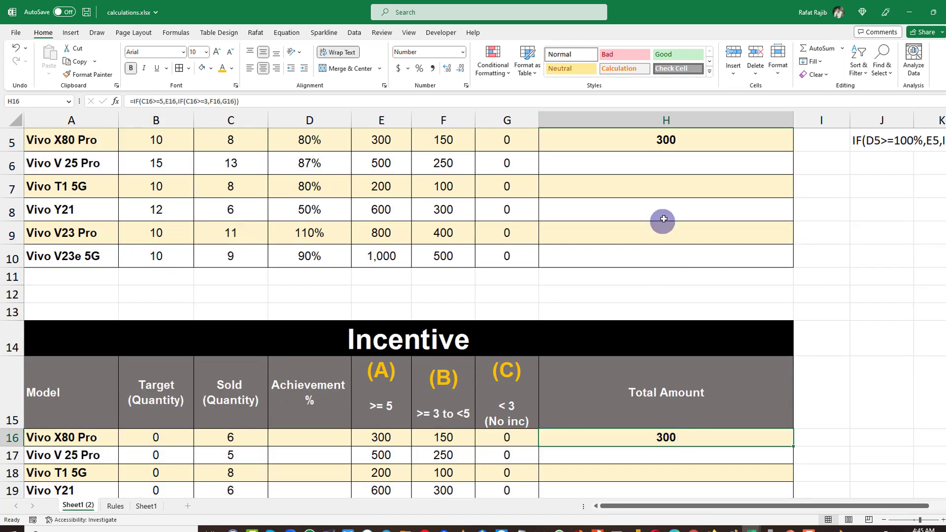
scroll(663, 219, "up", 1)
scroll(570, 205, "up", 1)
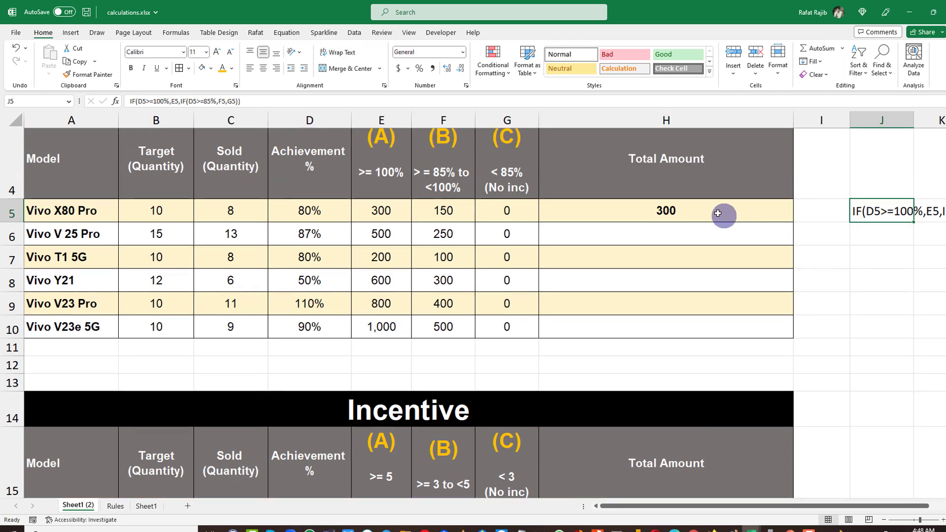
Wrap the upper Vivo X80 Pro Total Amount formula in IF(B5=0, existing formula, FALSE).
left_click(710, 211)
double_click(656, 211)
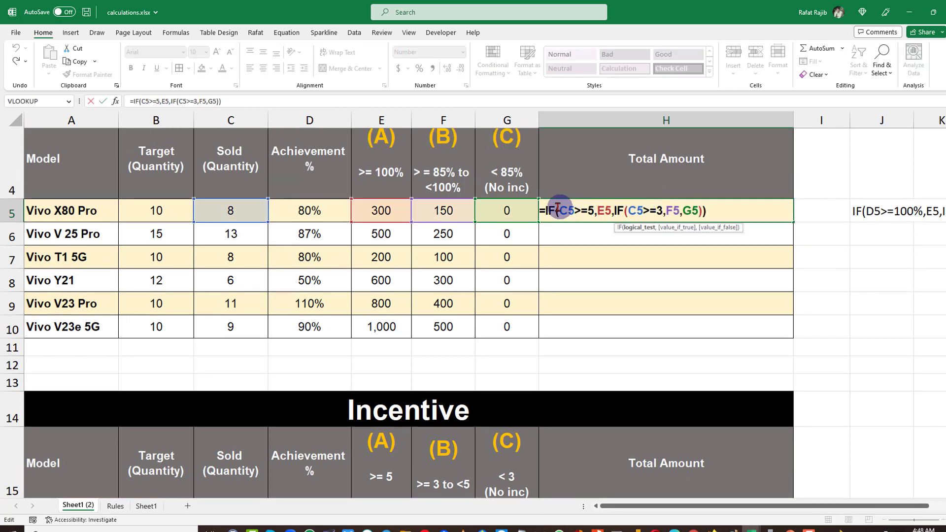
left_click(547, 210)
type("IF(")
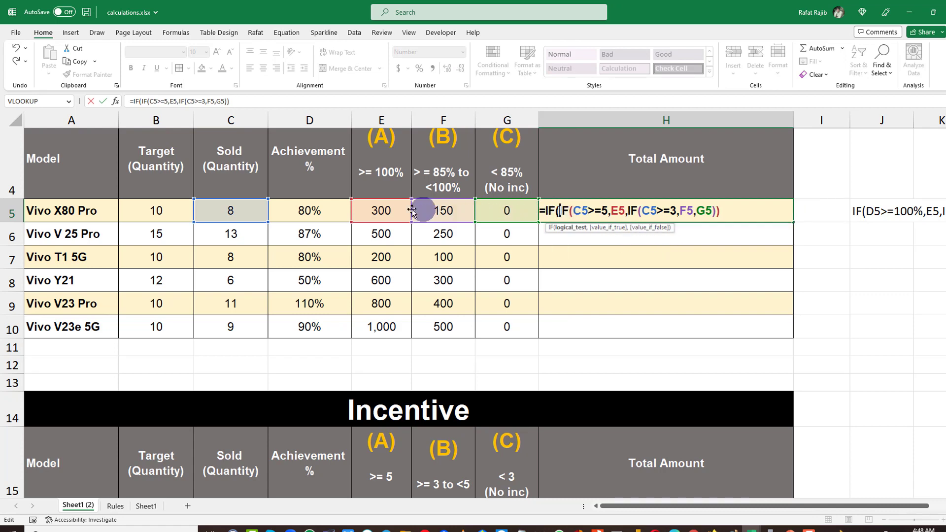
left_click(165, 211)
type("=")
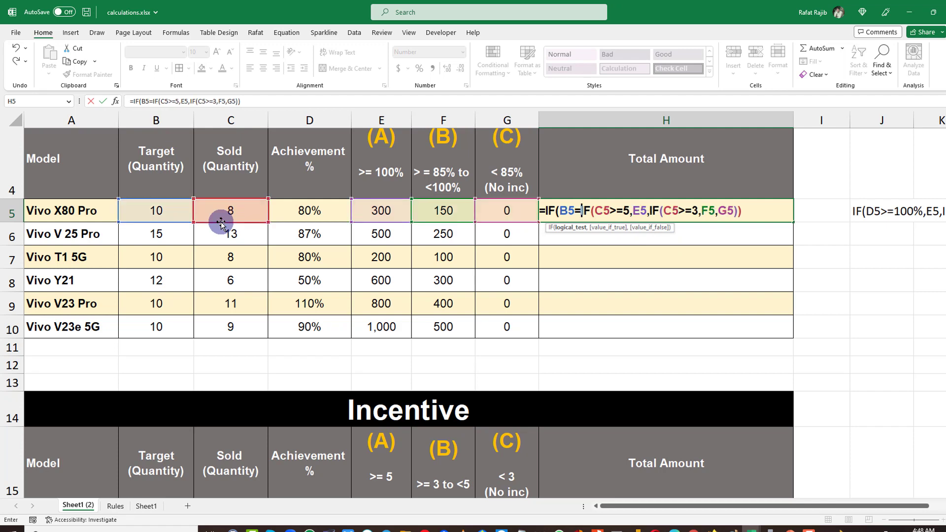
type("0")
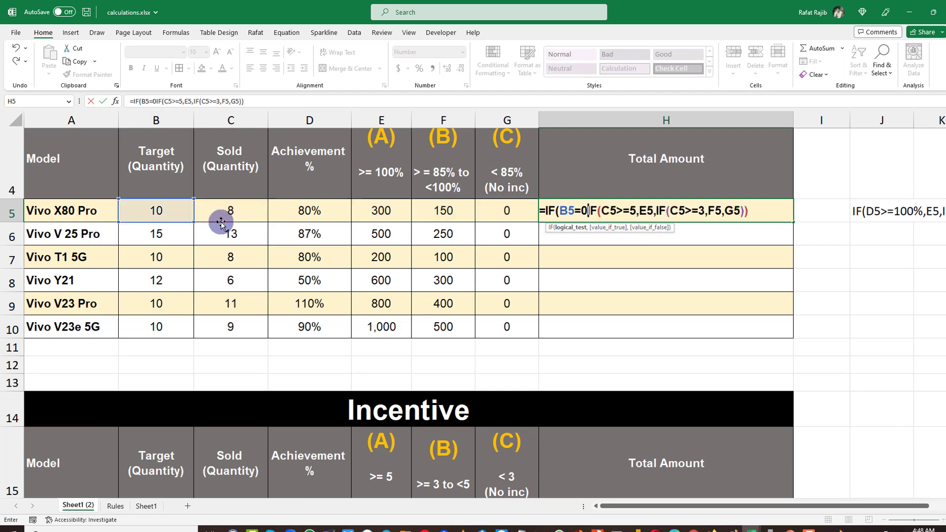
type(",")
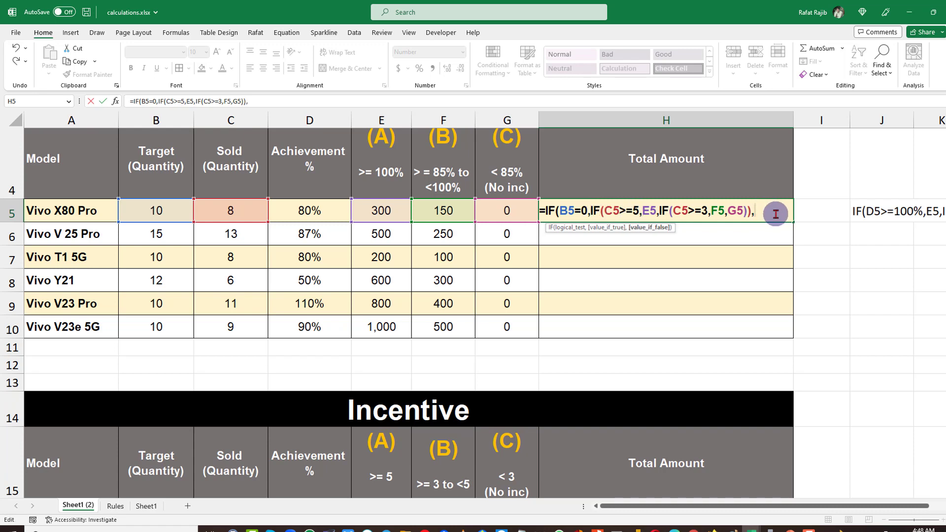
type("Fals")
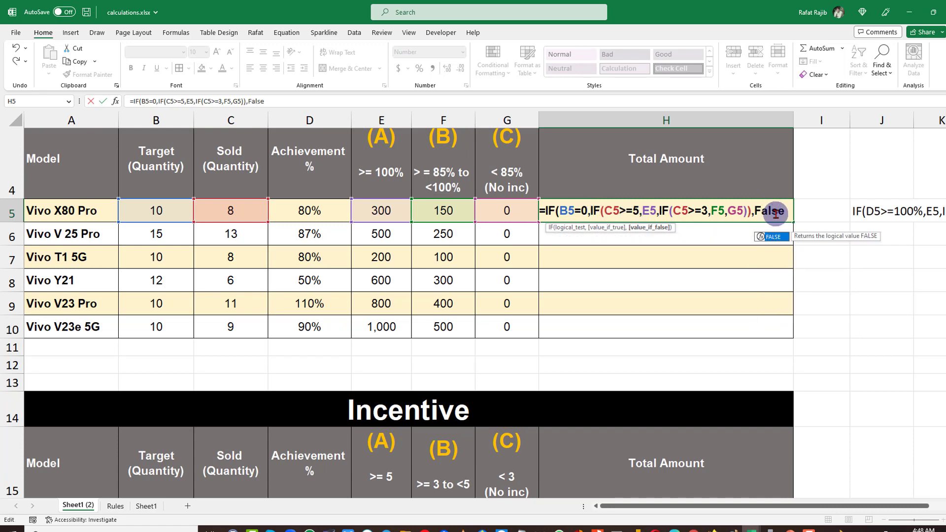
type("e")
key("Return")
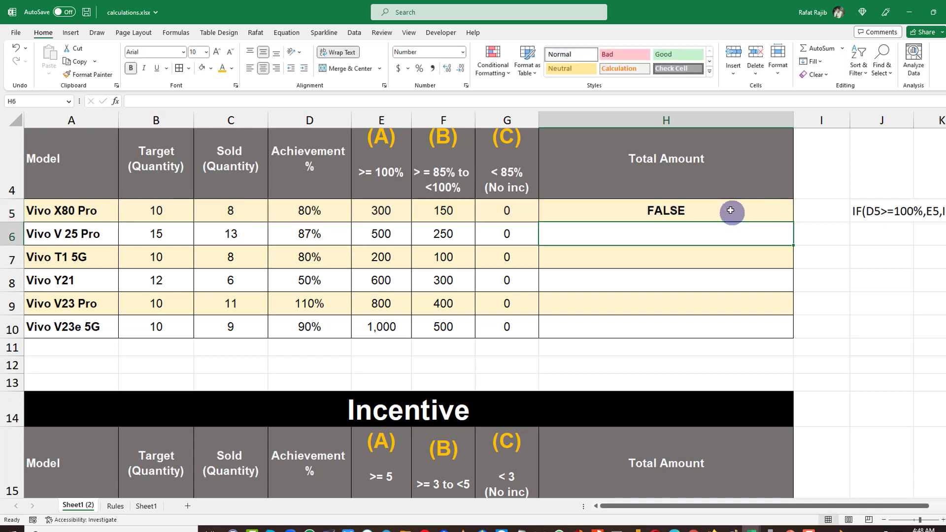
Test the formula by setting the Vivo X80 Pro target to 0, then restore the target to 10.
left_click(730, 212)
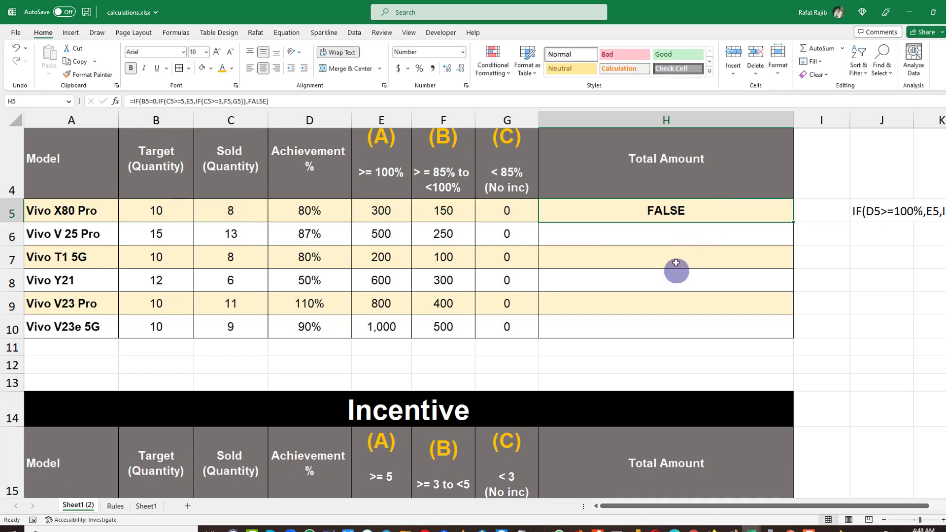
left_click(183, 217)
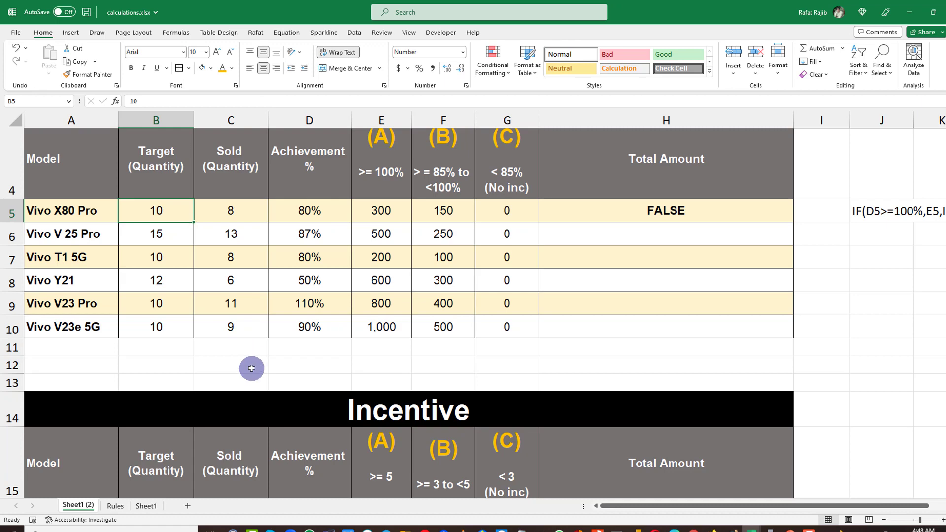
type("0")
left_click(335, 297)
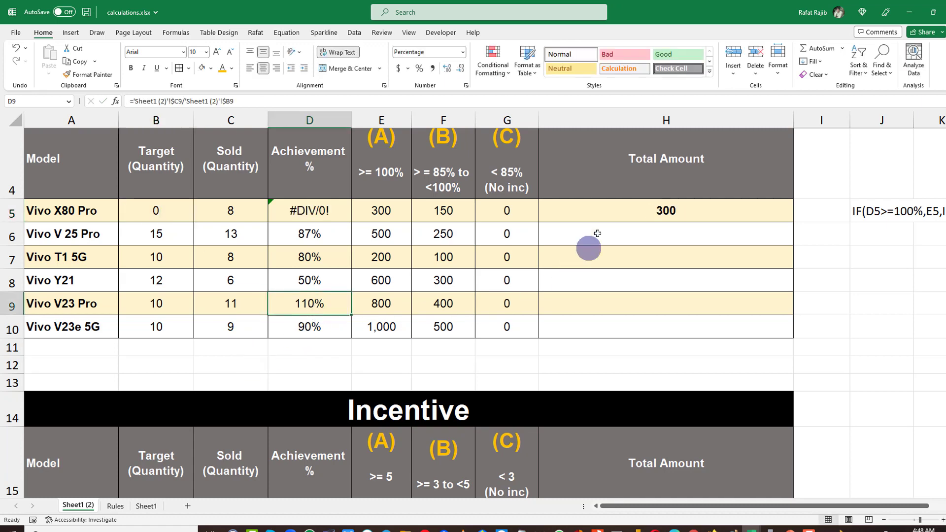
left_click(640, 214)
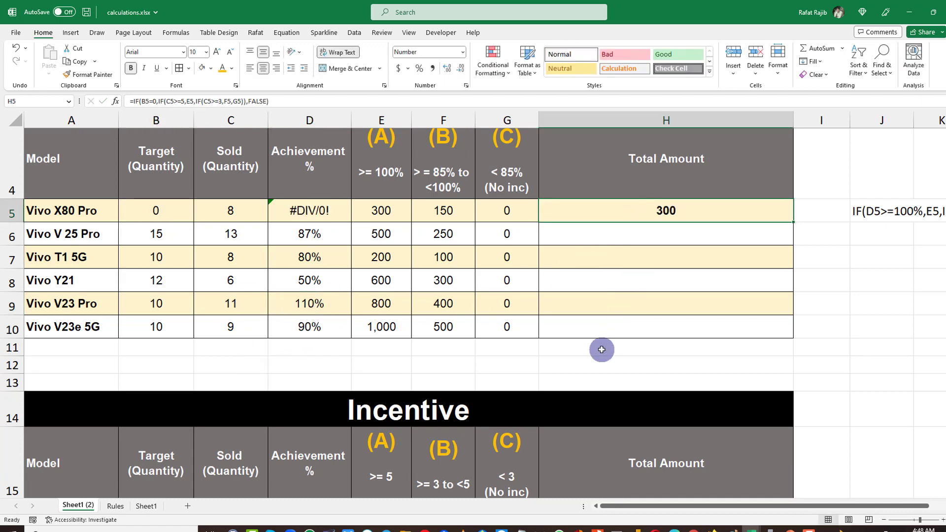
left_click(180, 215)
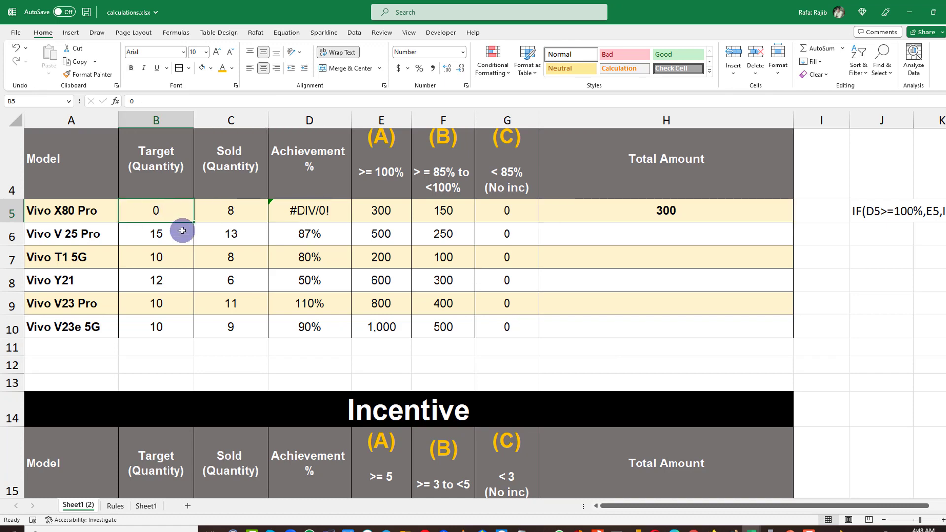
type("1")
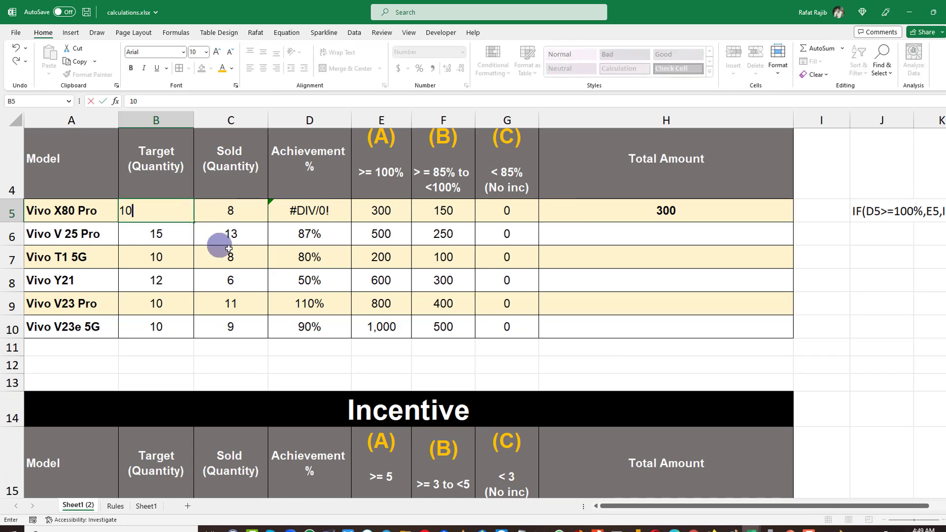
left_click(244, 248)
left_click(689, 215)
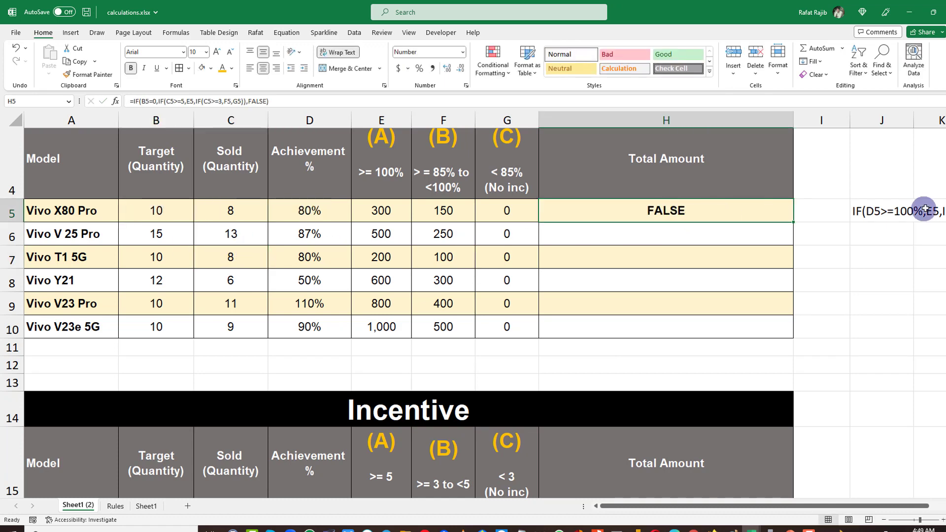
Copy the achievement-based IF(D5>=100%,E5,IF(D5>=85%,F5,G5)) text from J5 and put it in place of FALSE in the Total Amount formula.
left_click(889, 208)
double_click(880, 211)
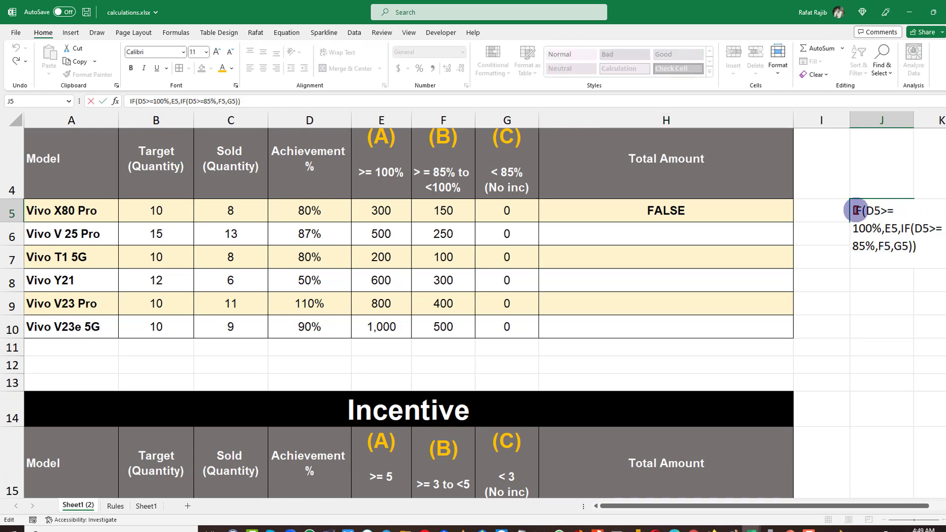
left_click_drag(853, 210, 893, 261)
key("ctrl+c")
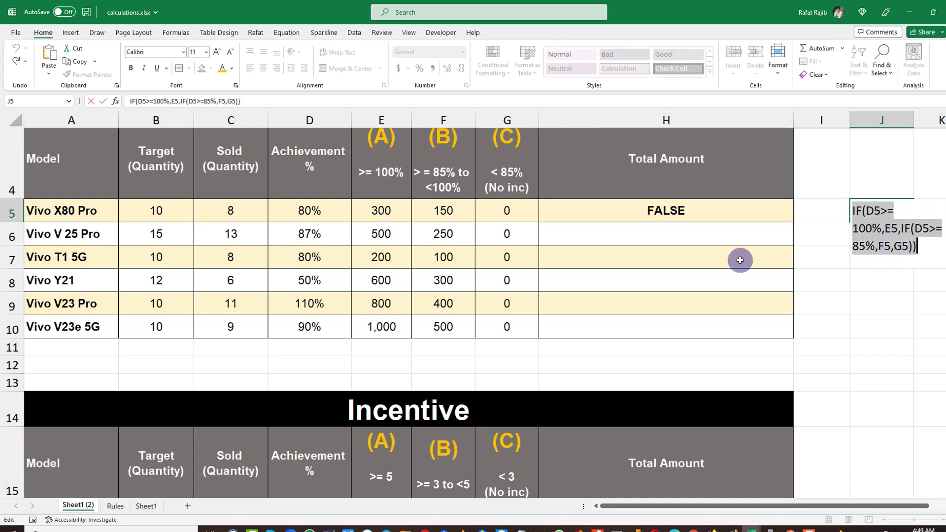
key("Return")
double_click(691, 211)
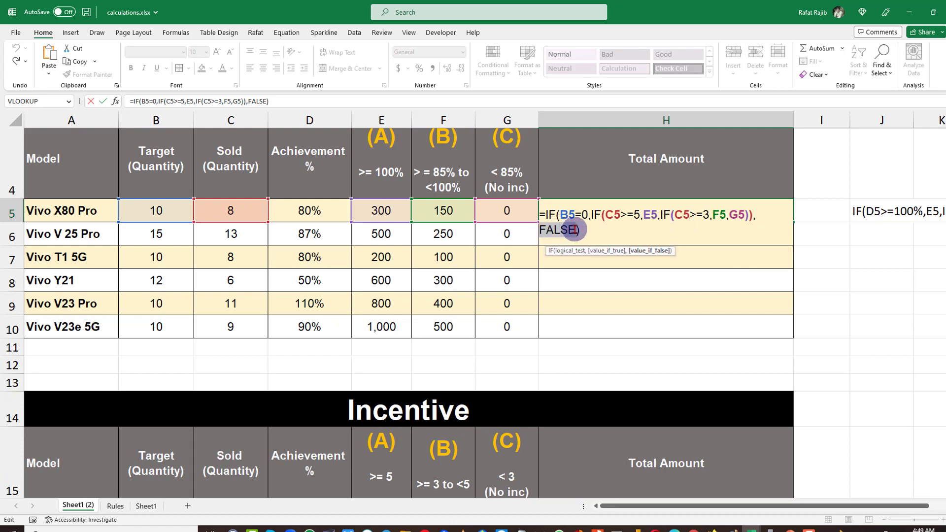
key("ctrl+v")
key("Return")
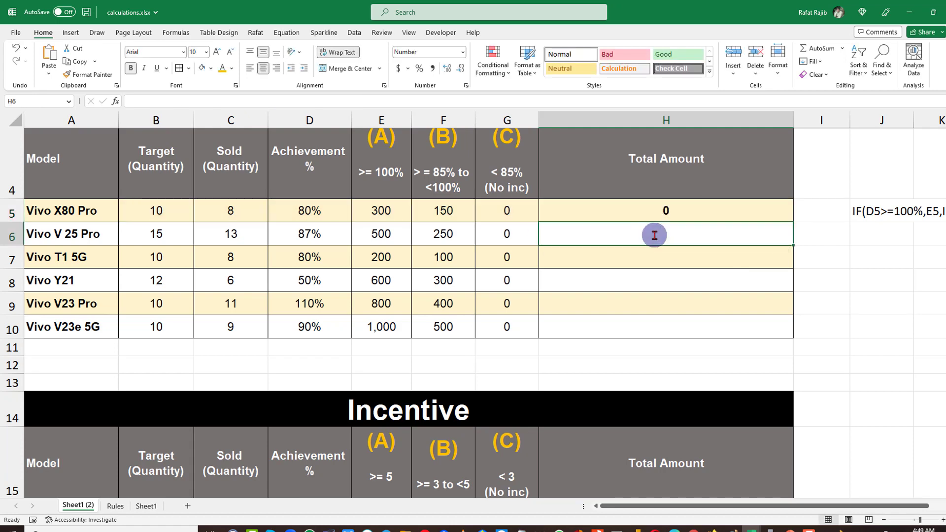
Review the Vivo X80 Pro rows' quantities, achievement and Total Amount formulas in both Incentive tables.
left_click(668, 212)
left_click(202, 217)
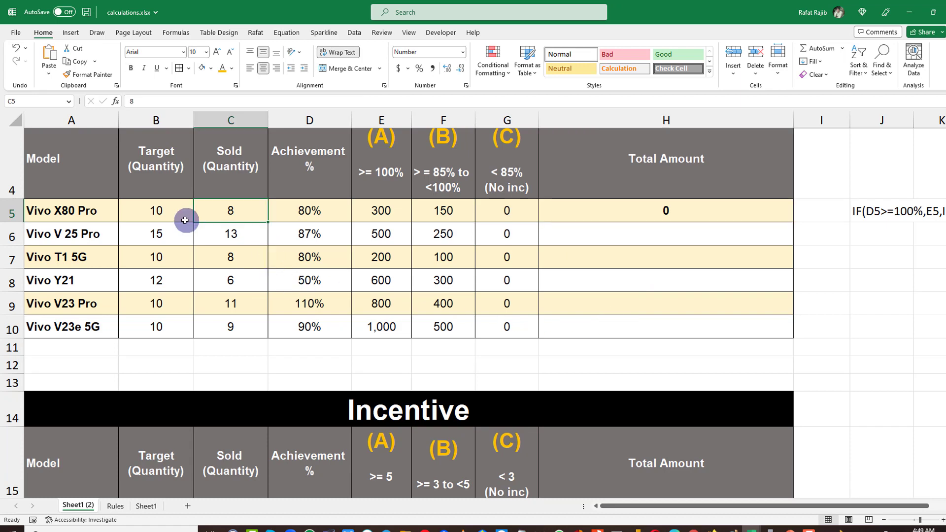
left_click(180, 213)
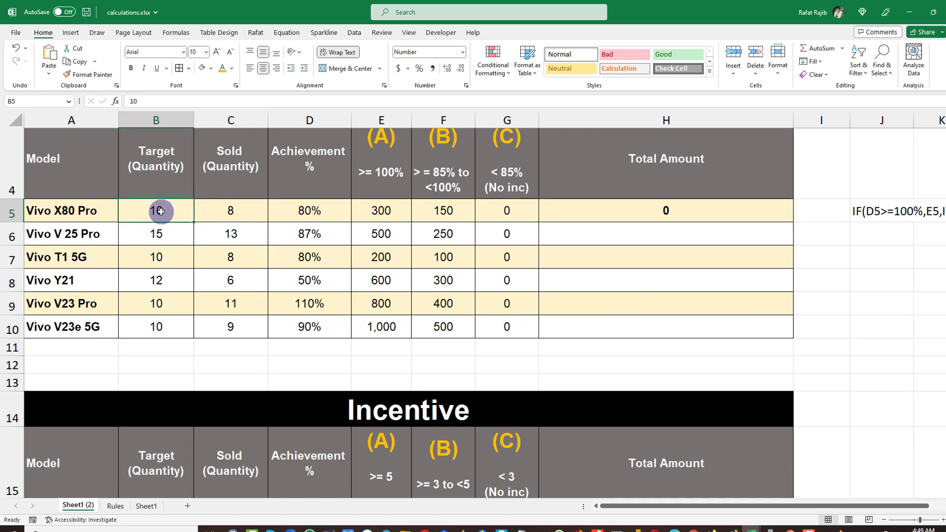
left_click(216, 211)
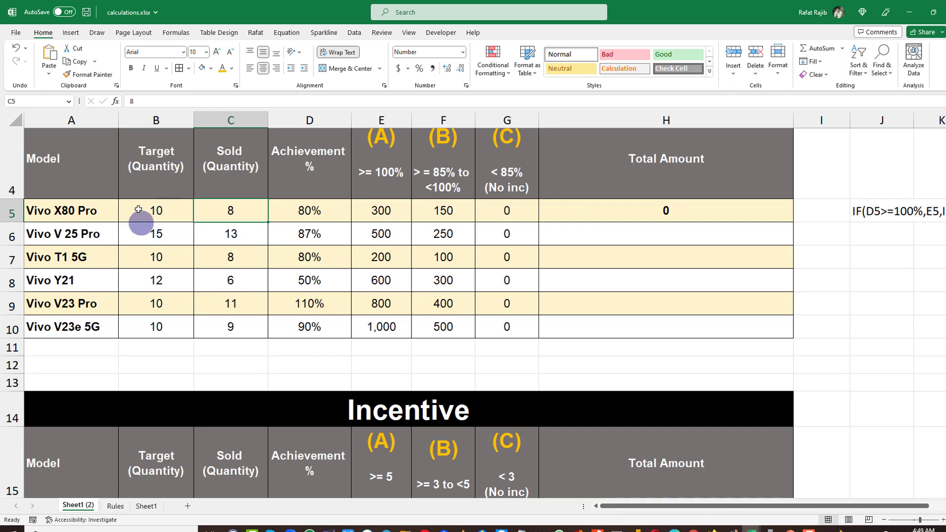
left_click(881, 203)
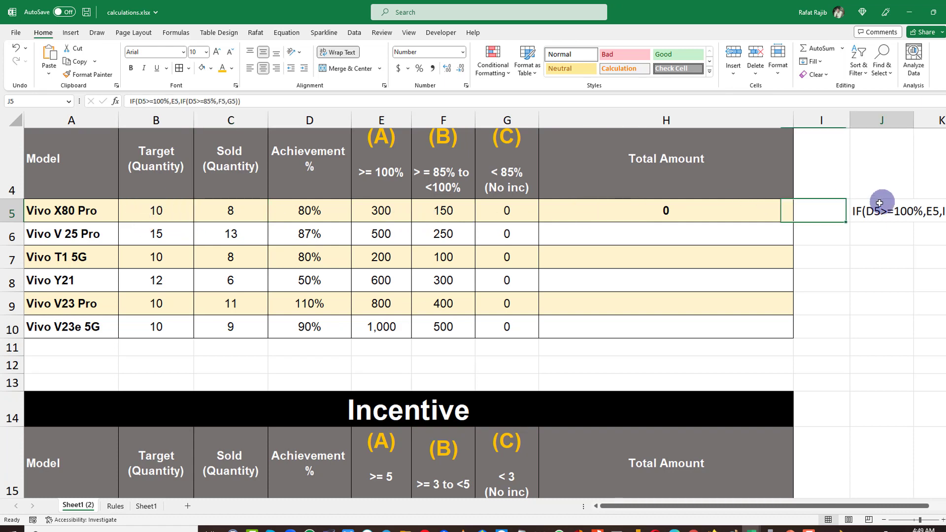
scroll(782, 441, "down", 2)
left_click(679, 383)
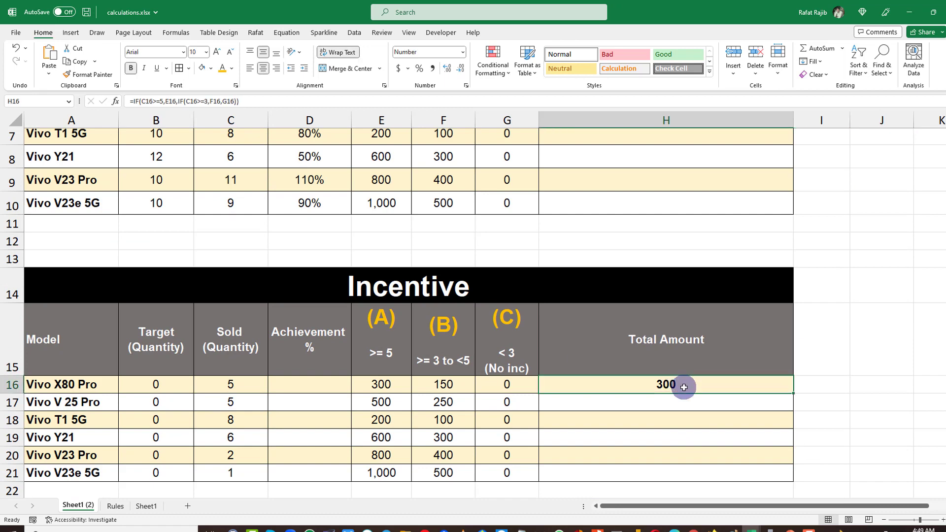
scroll(691, 387, "up", 2)
left_click(667, 248)
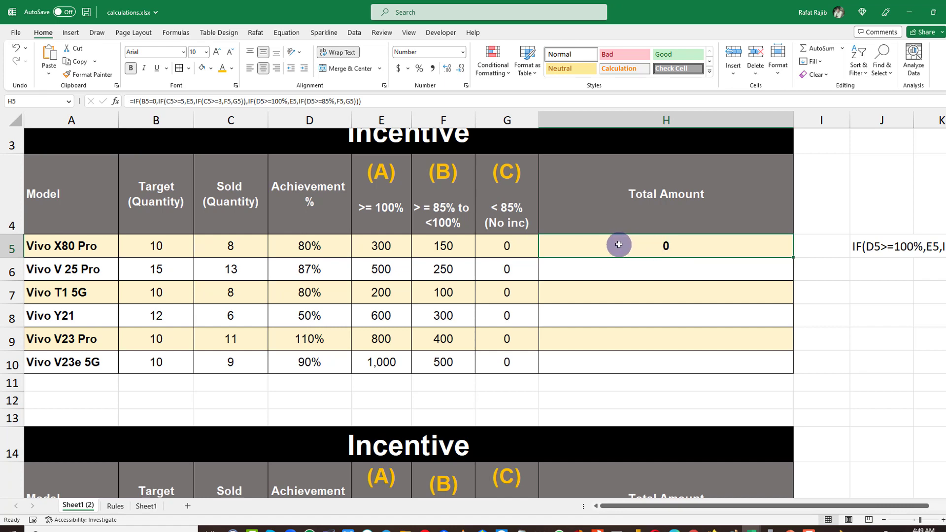
left_click(309, 246)
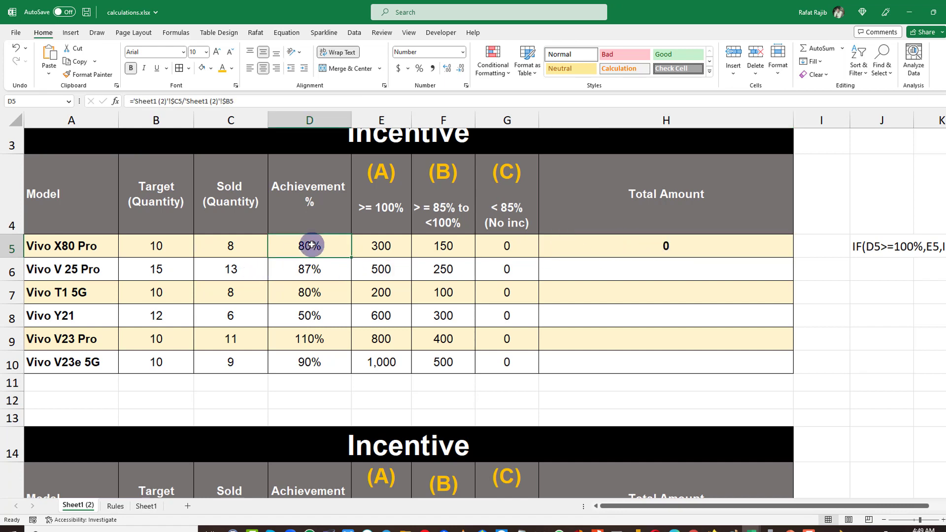
Set the Vivo X80 Pro sold quantity to 9 to test the Total Amount result.
left_click(488, 224)
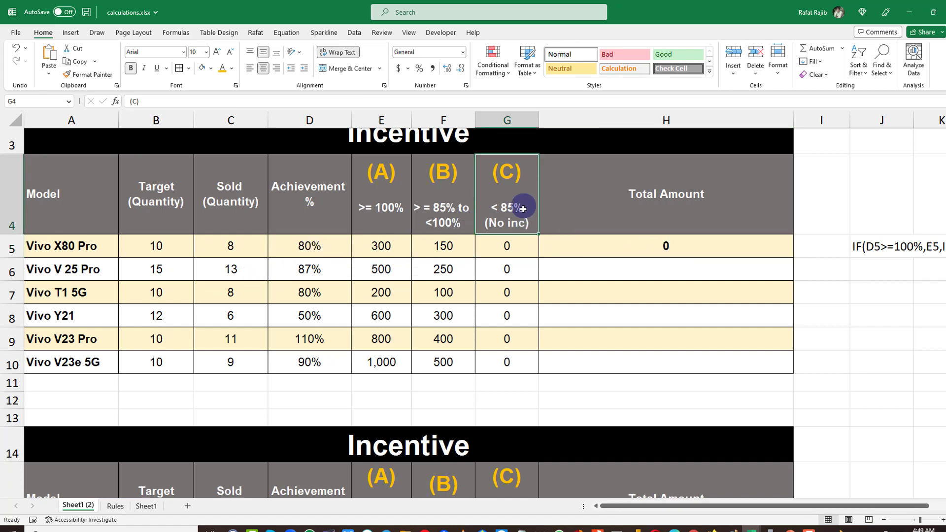
left_click(670, 248)
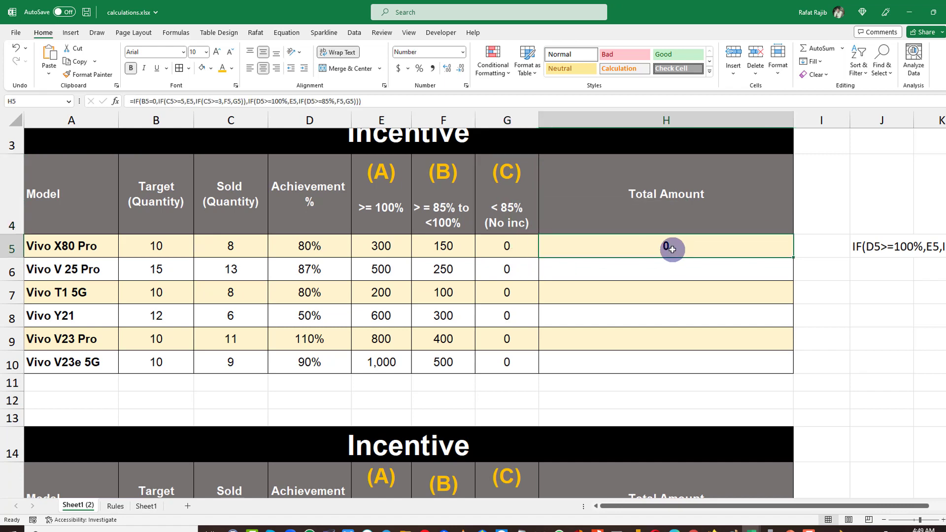
left_click(225, 247)
type("9")
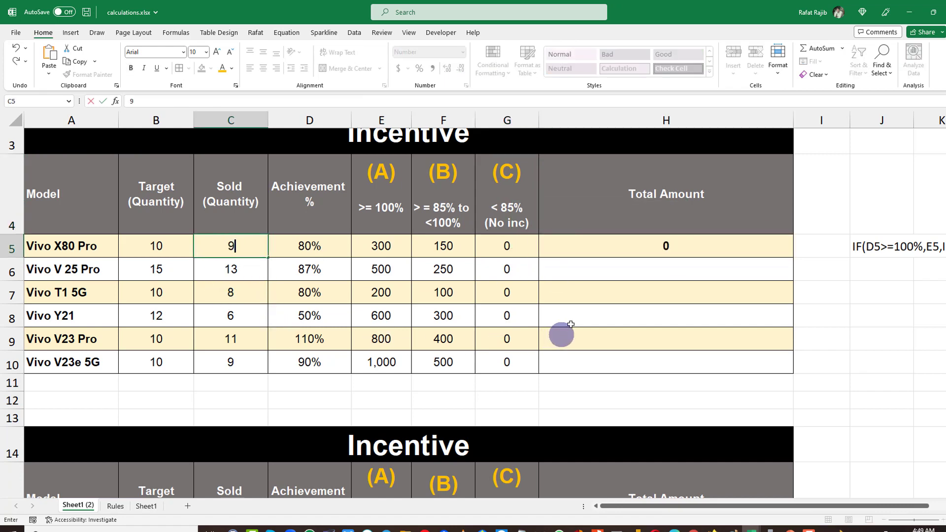
left_click(568, 312)
left_click(452, 249)
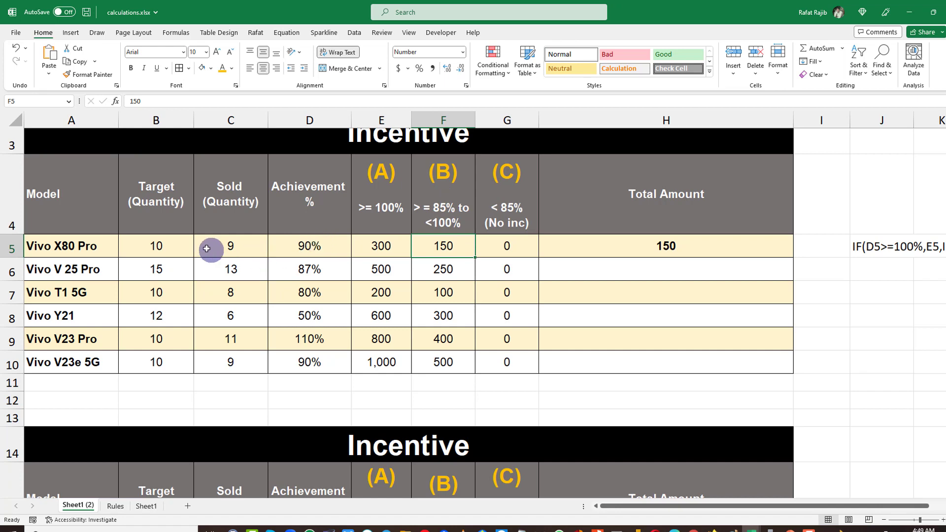
Set the Vivo X80 Pro target quantity to 0 to test the sold-quantity branch.
left_click(174, 247)
type("0")
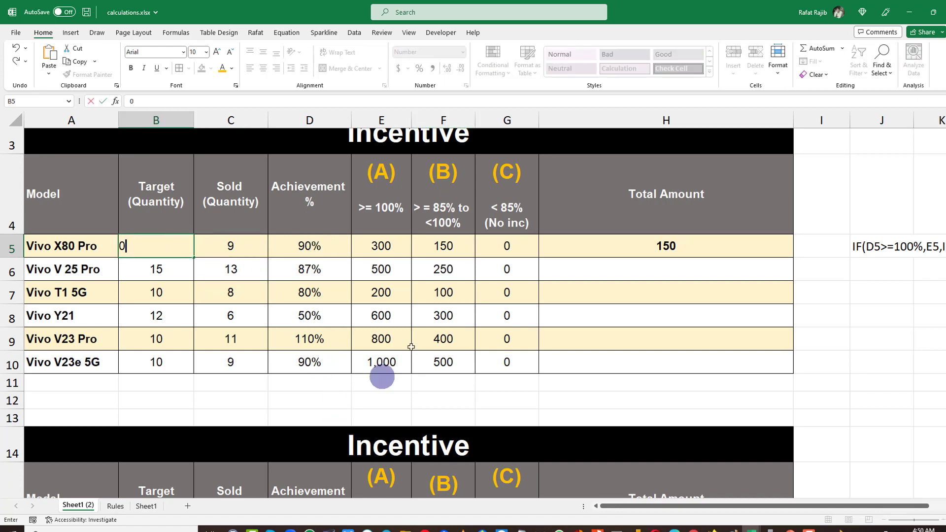
left_click(415, 346)
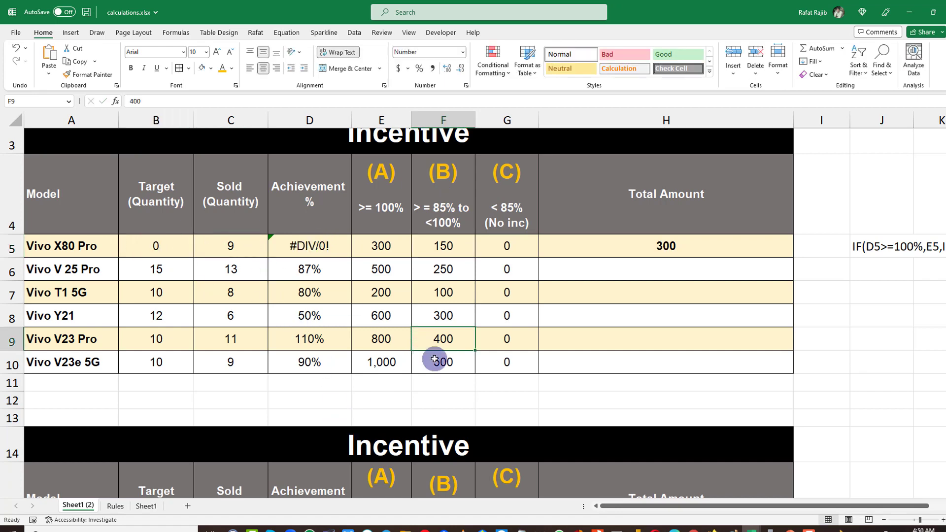
Review the Vivo X80 Pro row's target, sold quantity, achievement and Total Amount formula.
left_click(190, 254)
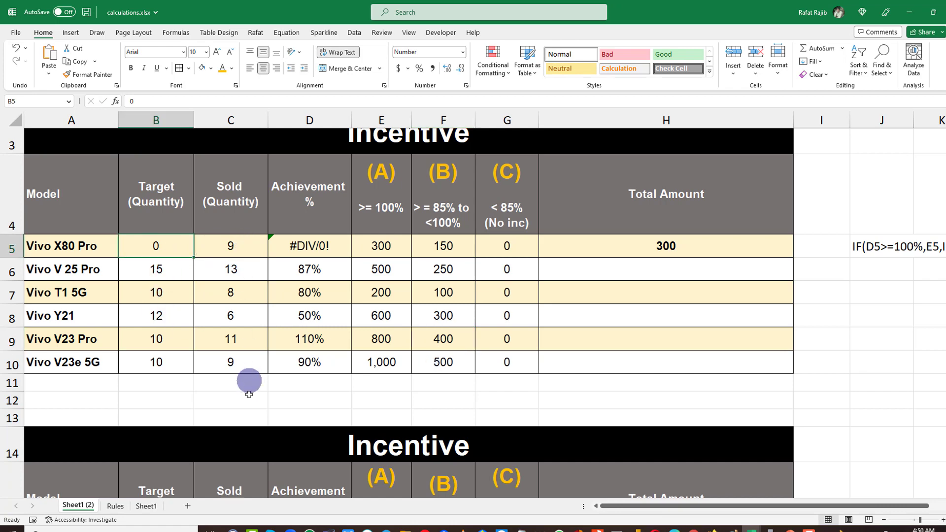
scroll(250, 390, "down", 2)
scroll(254, 394, "up", 2)
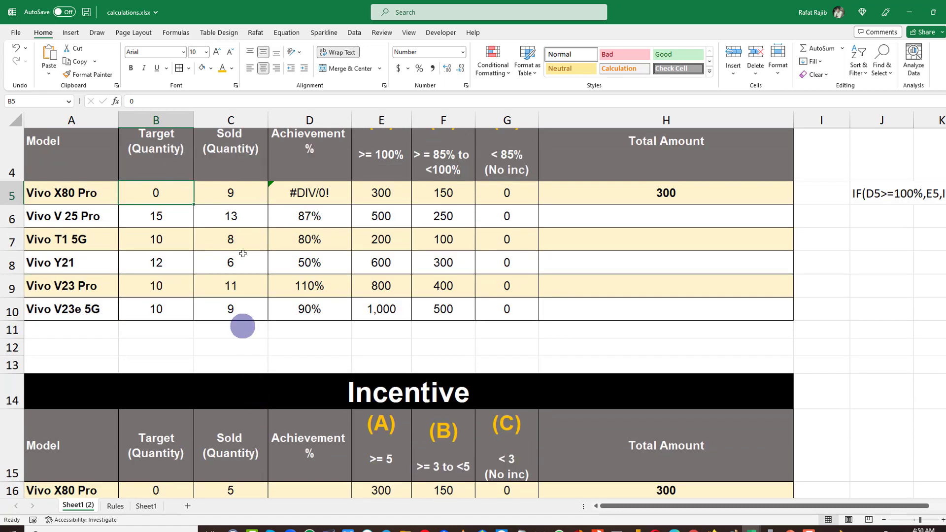
left_click(256, 192)
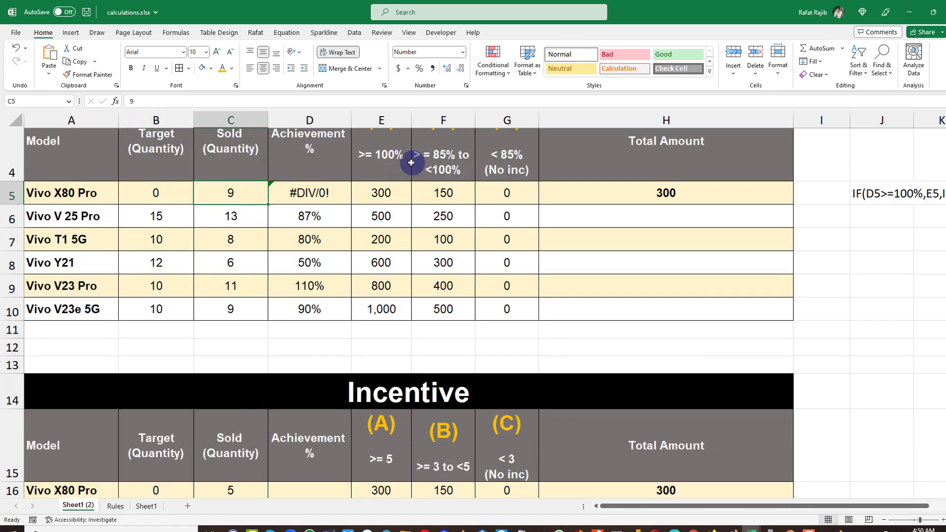
scroll(416, 172, "up", 1)
left_click(395, 230)
left_click(664, 226)
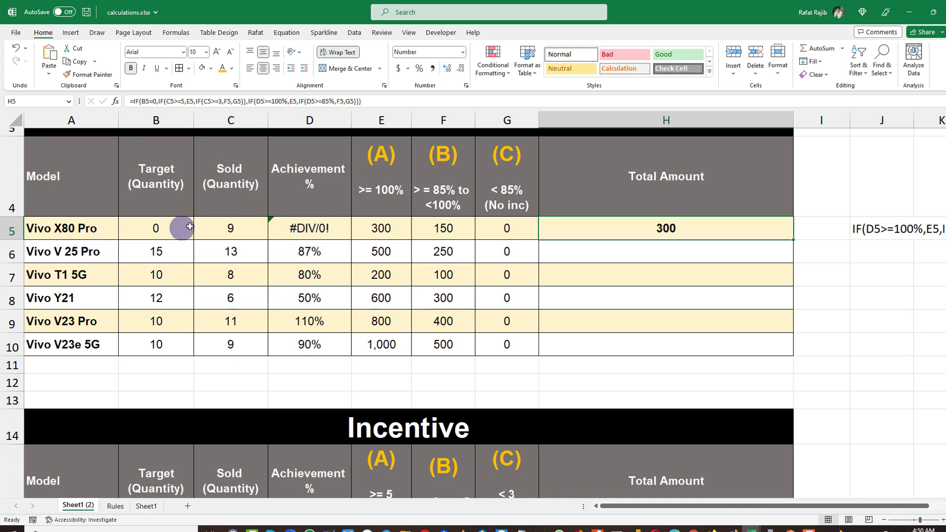
left_click(223, 227)
left_click(279, 225)
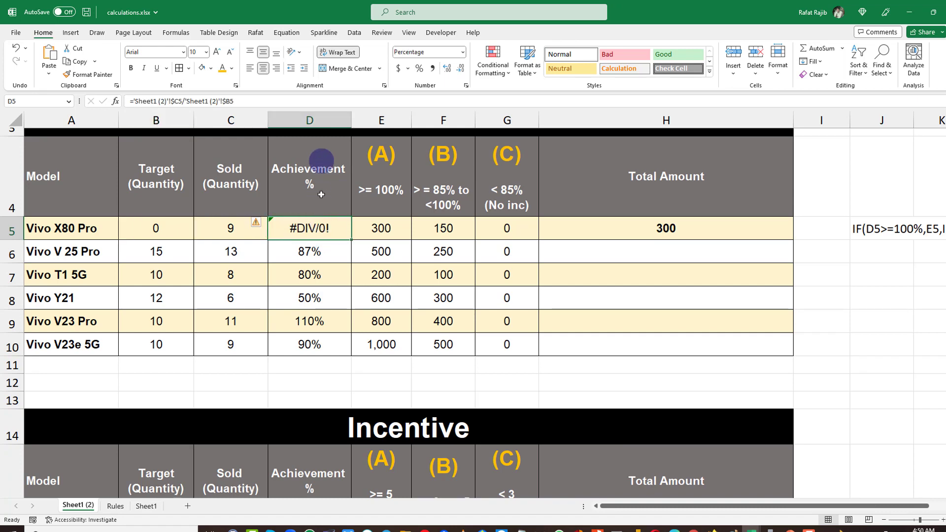
Wrap the Vivo X80 Pro achievement formula in IFERROR so it returns an empty text on error.
double_click(320, 225)
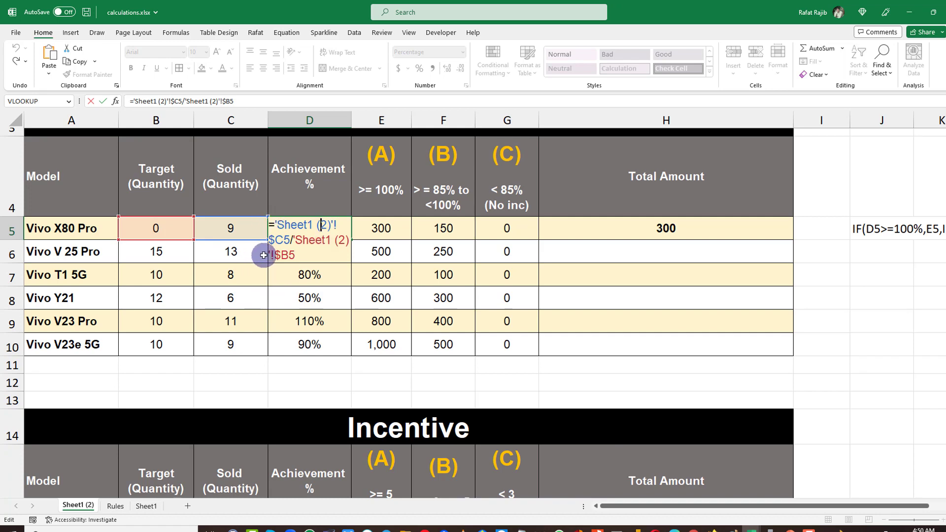
key("Escape")
double_click(300, 234)
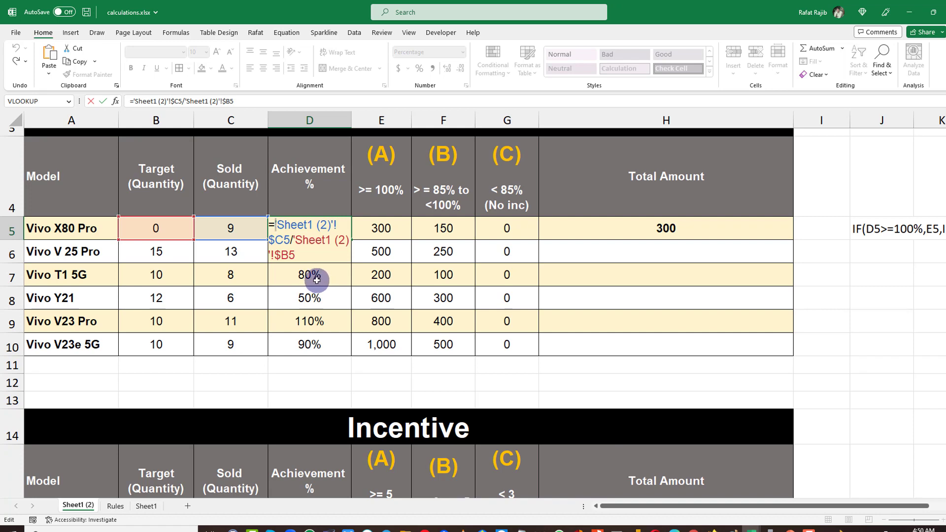
type("iferro")
key("Tab")
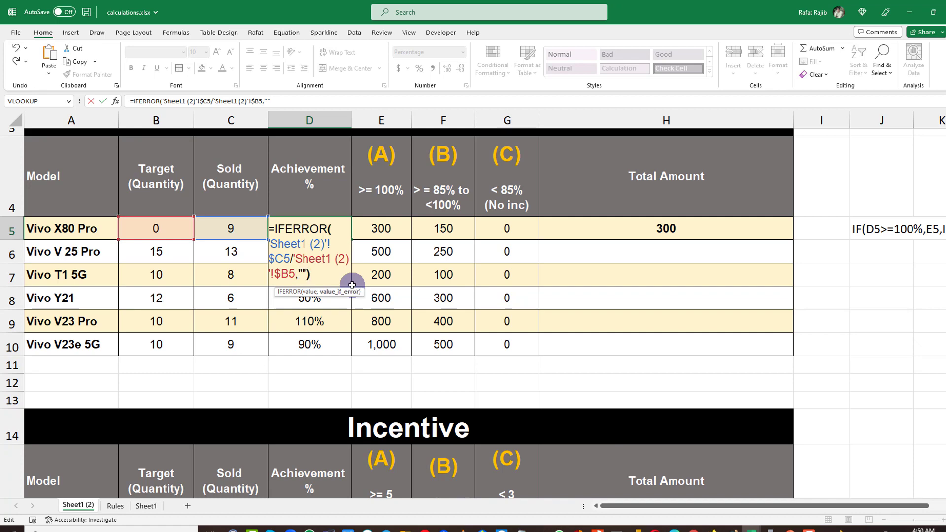
key("ctrl+Return")
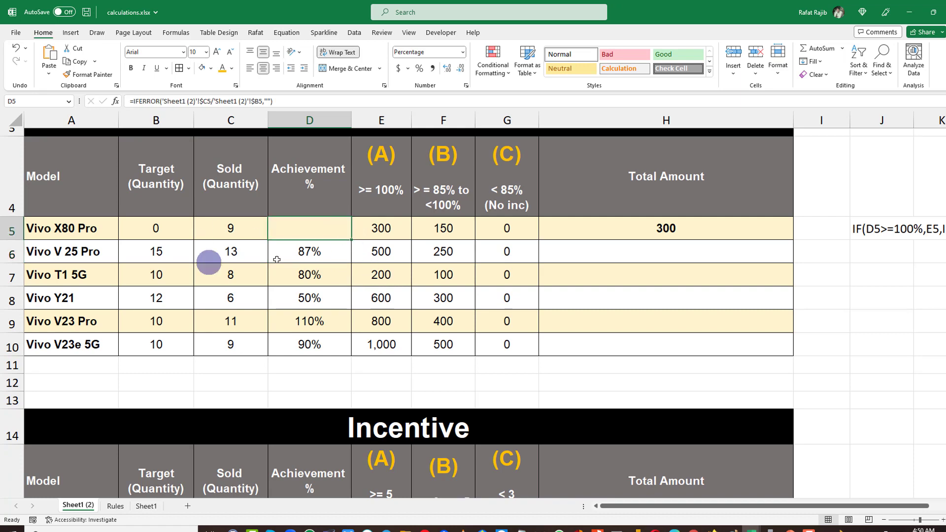
Copy the IFERROR achievement formula down through the Vivo V23e 5G row.
left_click_drag(350, 240, 353, 353)
left_click(323, 253)
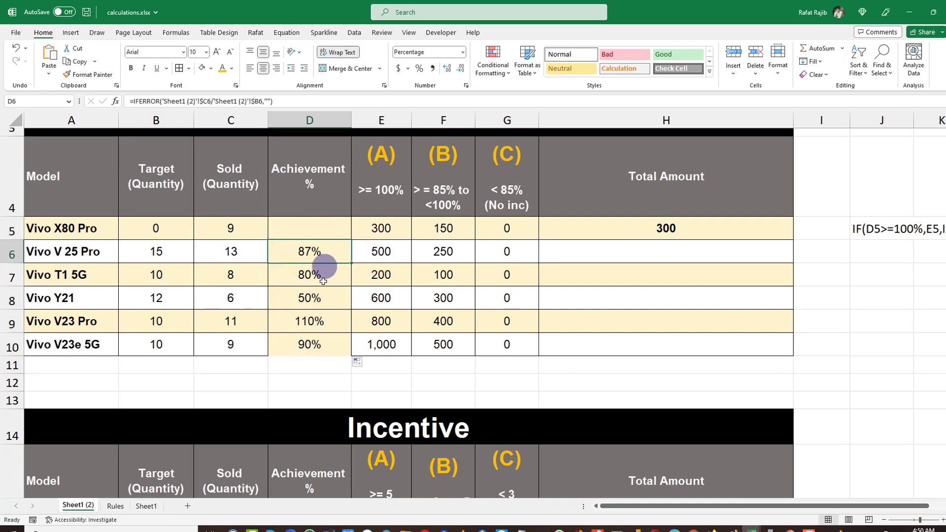
left_click(317, 298, "ctrl")
left_click(311, 344, "ctrl")
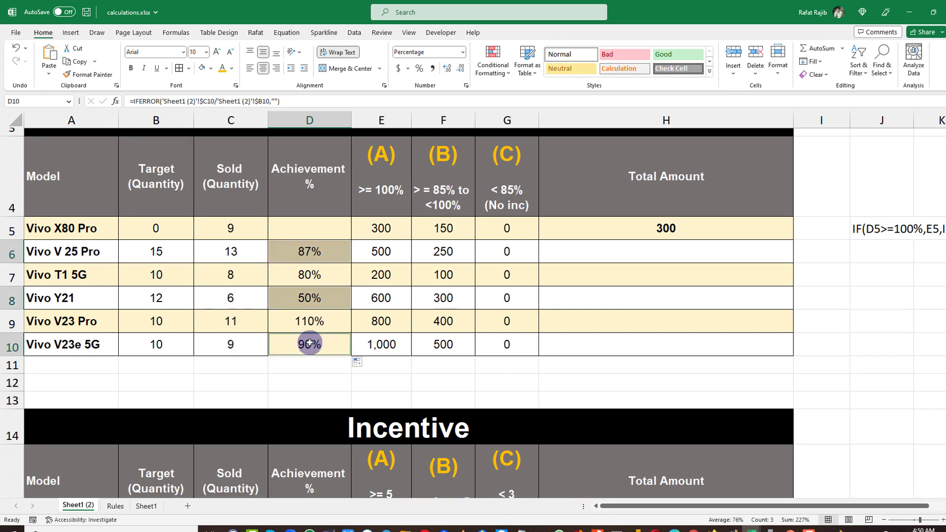
Restore the achievement cells' fill color and reapply borders to the Sold through (A) cells of all model rows.
left_click(201, 68)
left_click(287, 250)
left_click_drag(260, 228, 361, 348)
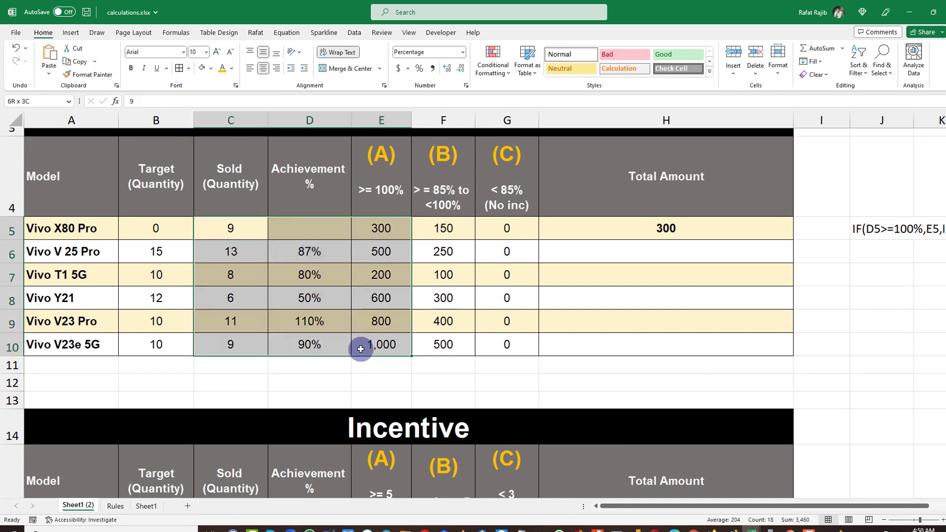
left_click(180, 69)
left_click(243, 162)
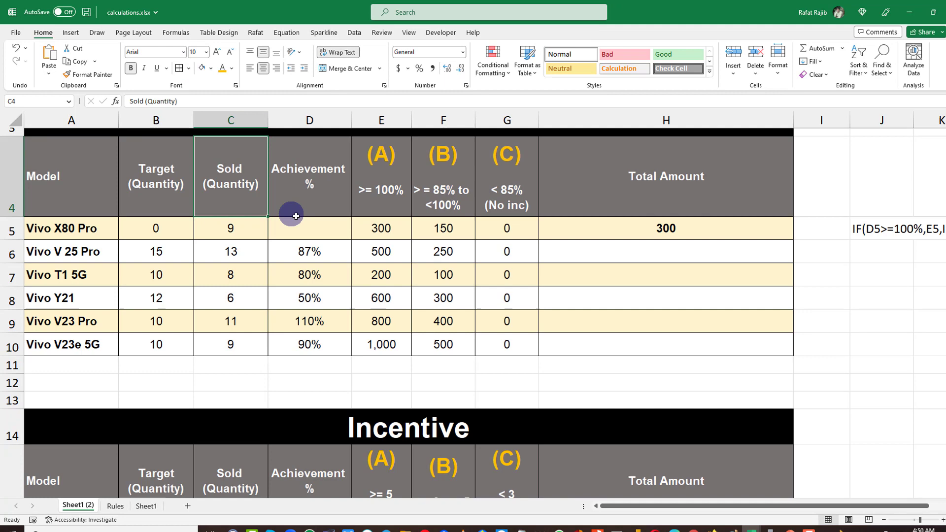
Multiply the Vivo X80 Pro Total Amount formula by its sold quantity in C5.
left_click(528, 272)
left_click(682, 228)
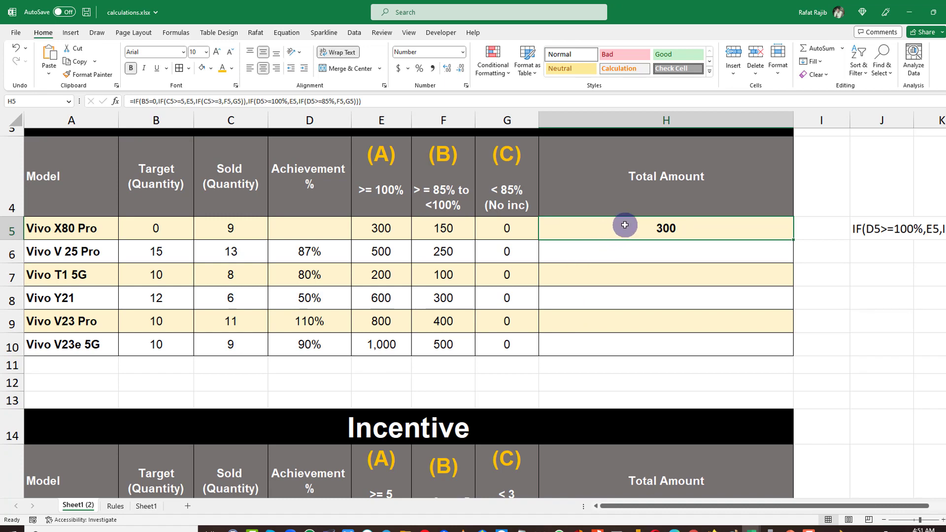
left_click_drag(252, 228, 246, 341)
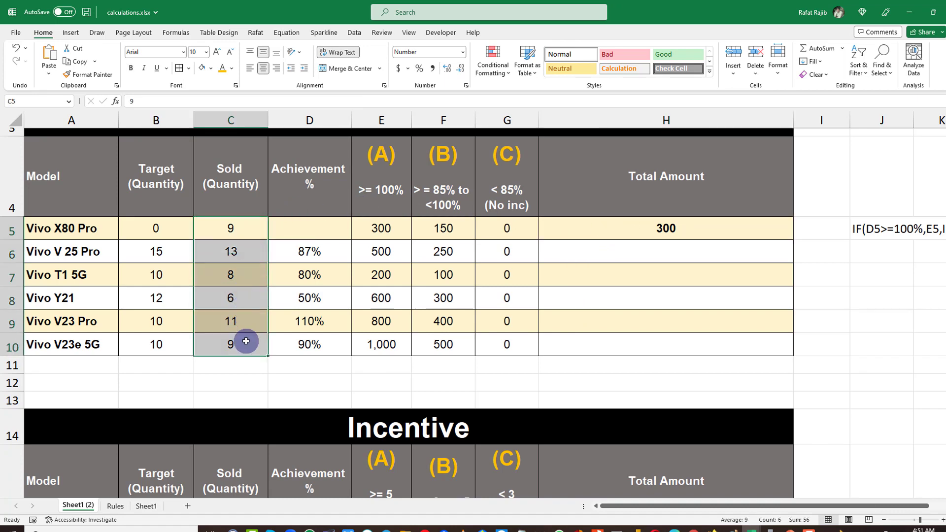
double_click(675, 231)
left_click(547, 232)
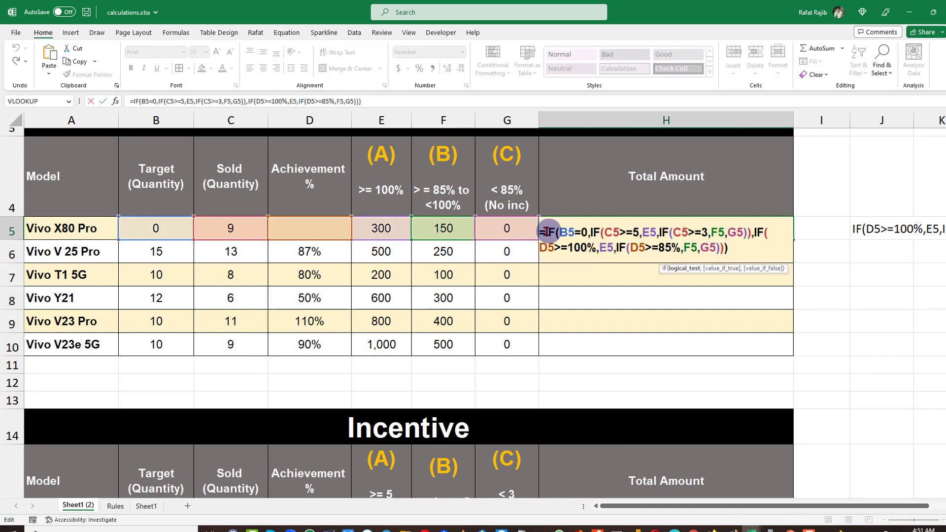
left_click(751, 246)
left_click(744, 246)
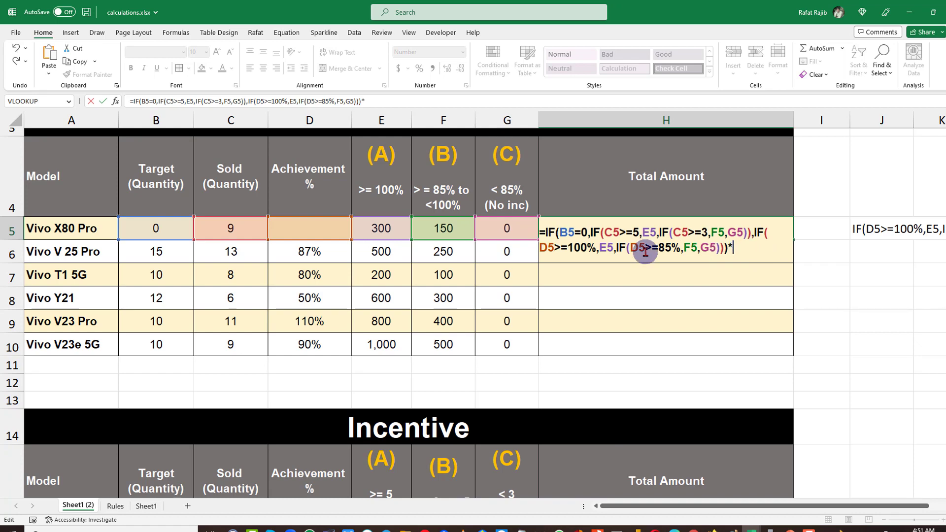
type("*")
left_click(228, 227)
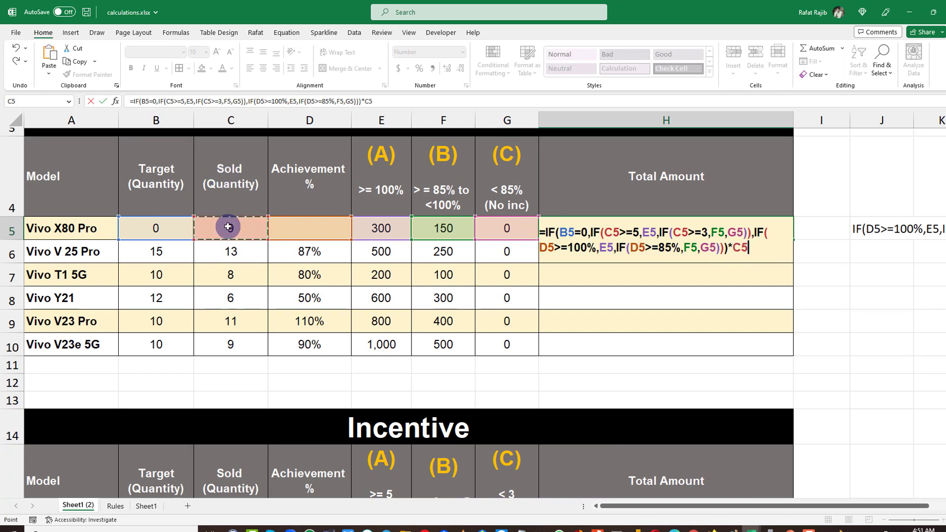
key("Return")
Fill the Total Amount formula down to Vivo V23e 5G and copy the (C) column's formatting onto those cells.
left_click(749, 228)
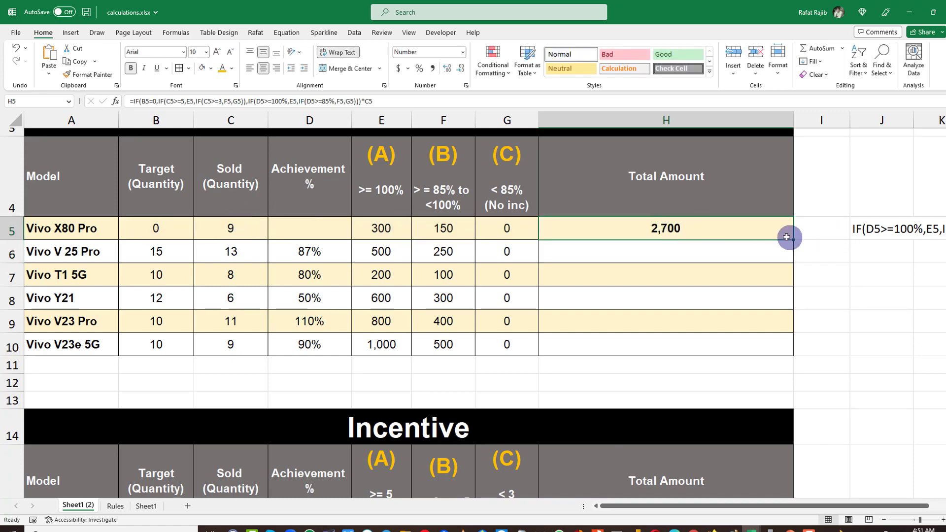
left_click_drag(794, 241, 783, 347)
left_click(519, 214)
left_click_drag(518, 229, 498, 340)
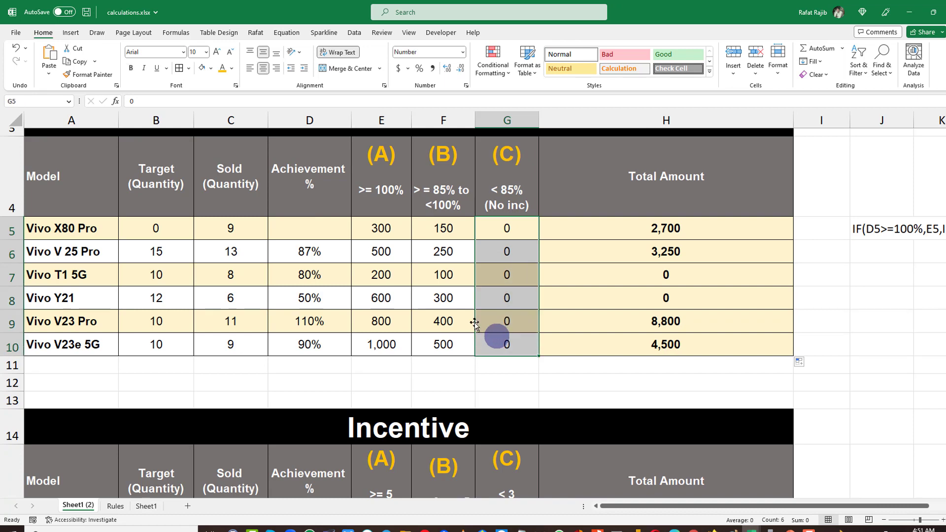
left_click(101, 78)
mouse_move(572, 237)
left_mouse_down()
mouse_move(613, 275)
mouse_move(613, 345)
left_mouse_up()
left_click(599, 297)
left_click(472, 285)
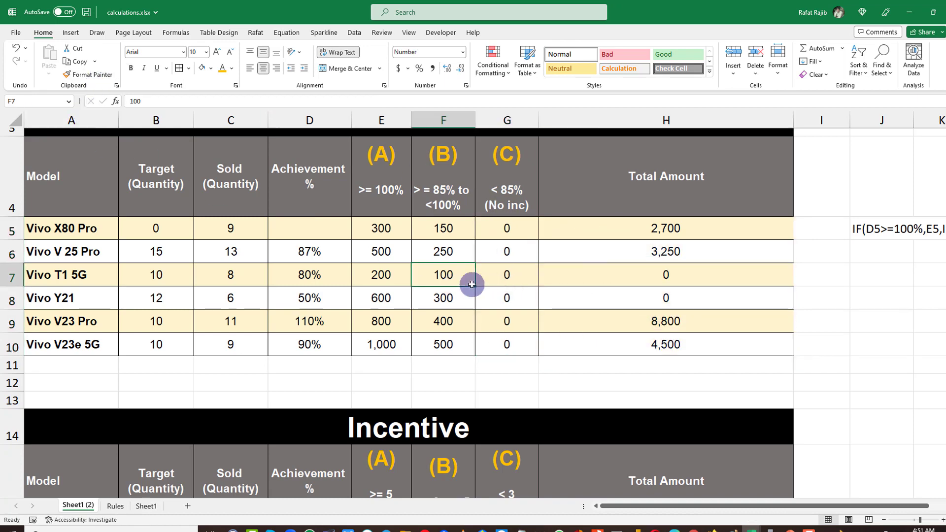
Compare the threshold headers of the upper and lower Incentive tables.
scroll(450, 298, "down", 1)
scroll(431, 322, "up", 1)
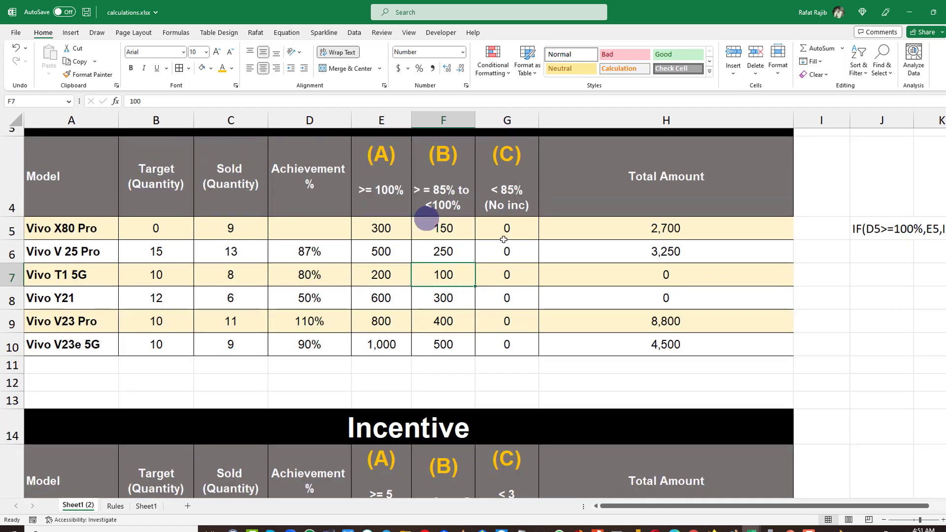
left_click_drag(392, 155, 490, 207)
scroll(461, 311, "down", 1)
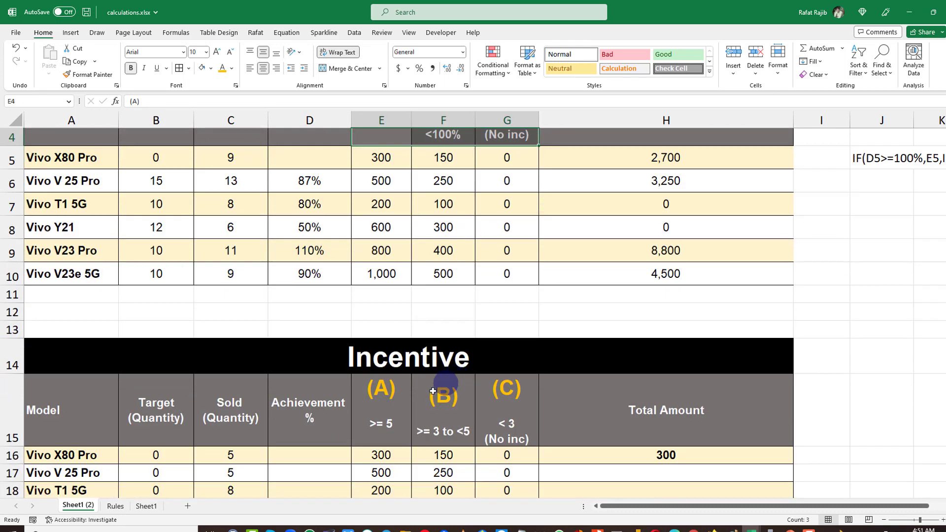
scroll(433, 391, "down", 1)
left_click_drag(382, 377, 486, 377)
scroll(429, 355, "up", 2)
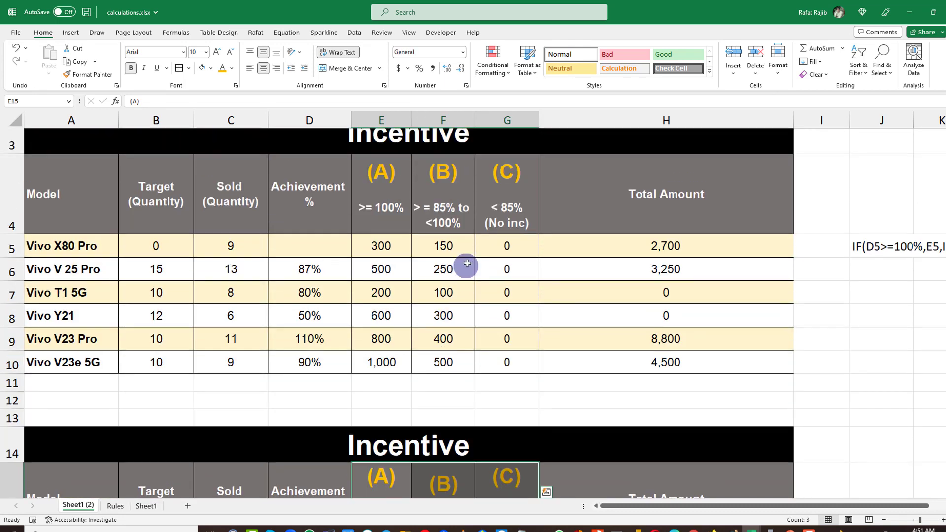
scroll(296, 384, "down", 1)
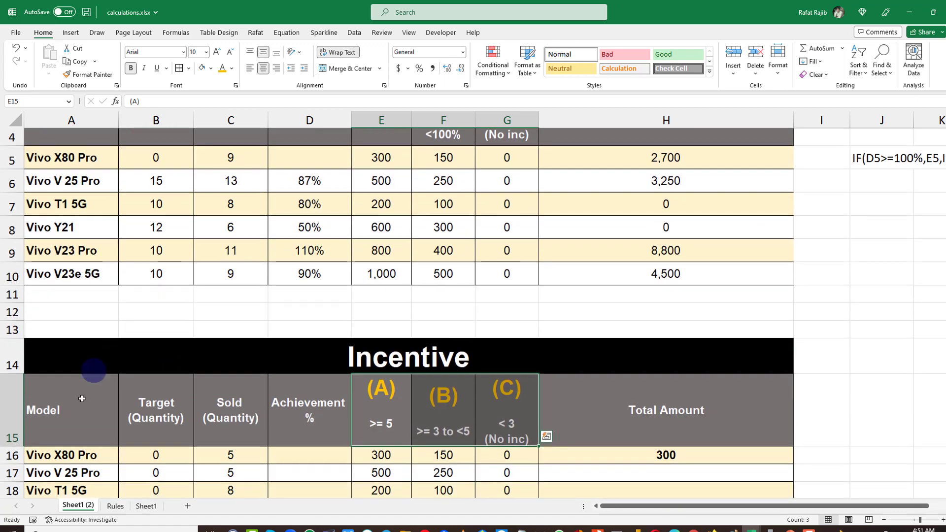
Delete rows 14 to 23 holding the lower Incentive table.
scroll(82, 399, "down", 1)
left_click_drag(4, 272, 4, 456)
right_click(4, 401)
left_click(160, 285)
left_click_drag(4, 269, 3, 464)
right_click(4, 372)
left_click(20, 293)
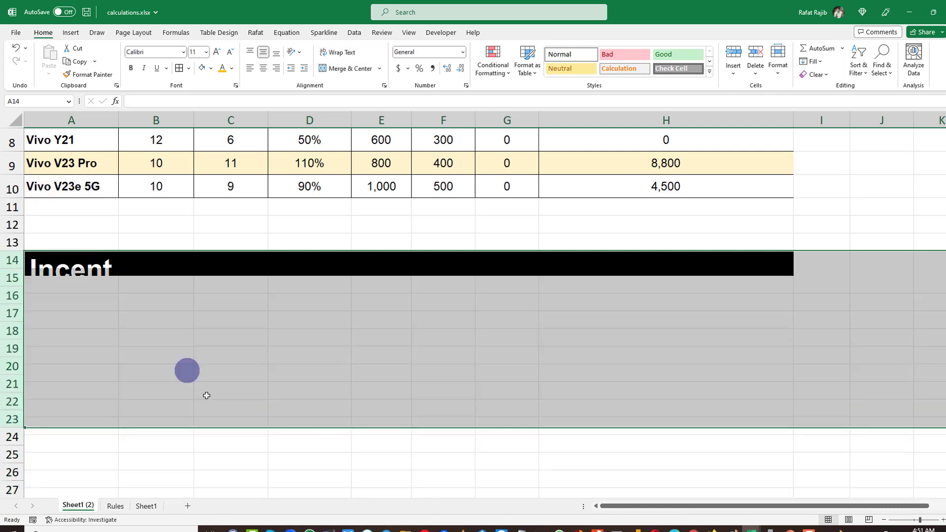
Review the completed Incentive table's values and Total Amounts.
scroll(296, 379, "up", 2)
left_click_drag(720, 171, 437, 370)
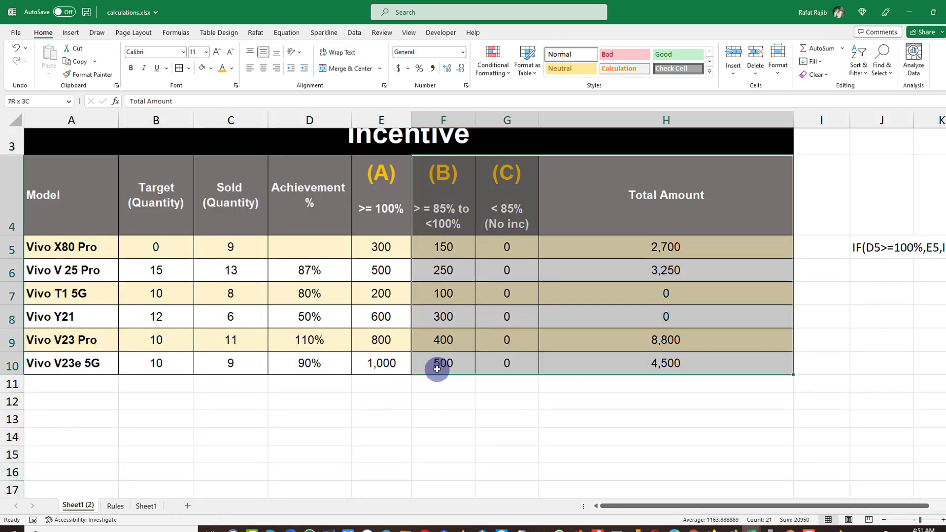
left_click(244, 295)
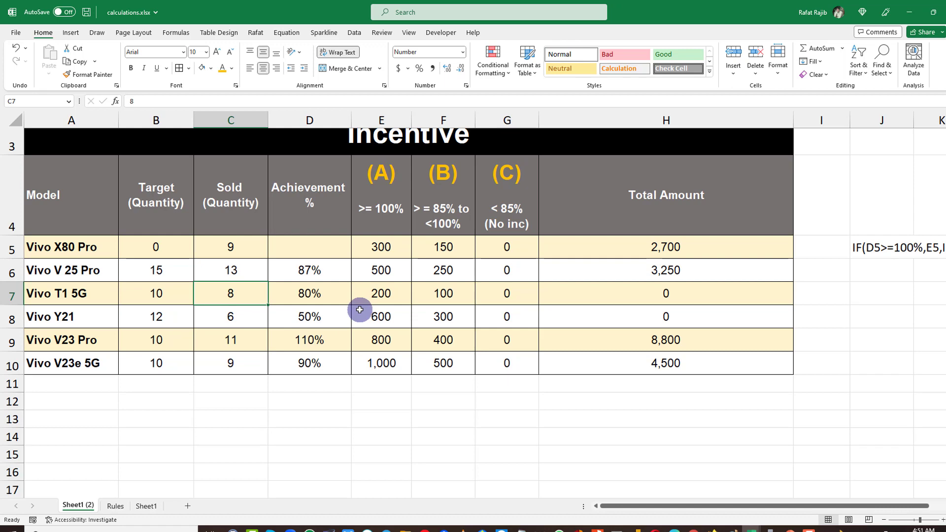
left_click(183, 253)
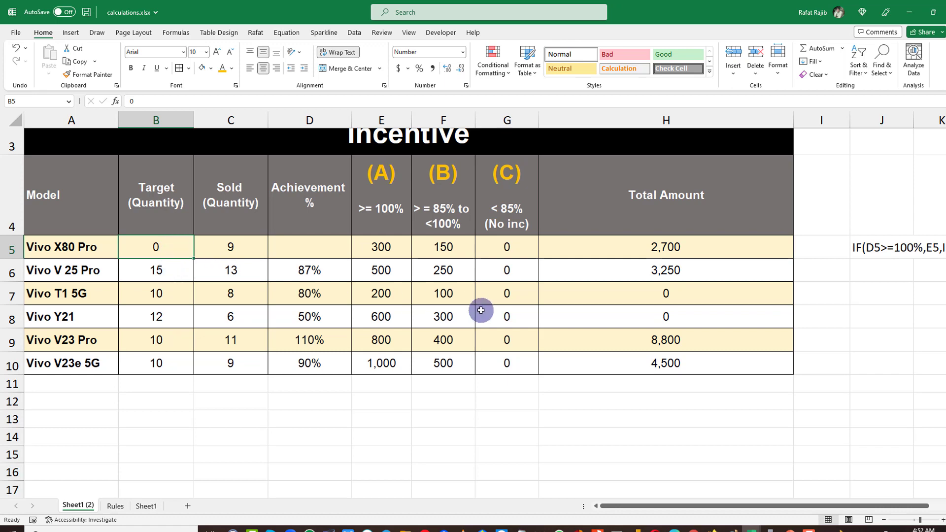
Set Vivo X80 Pro's target quantity to 10 to test the achievement-based incentive.
type("1")
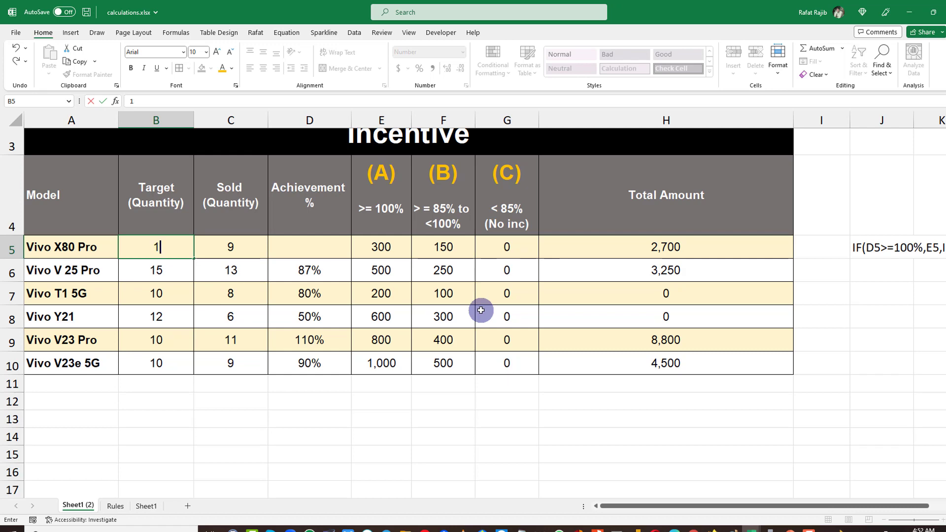
key("Return")
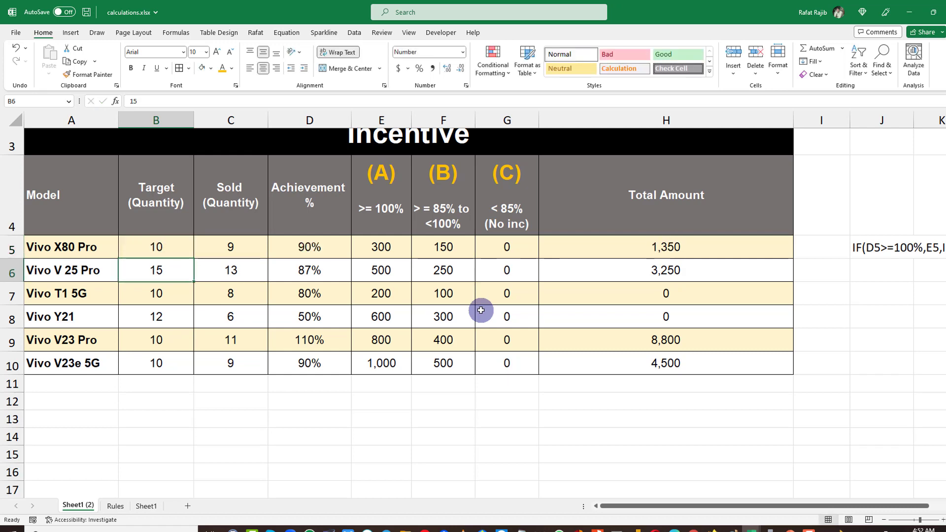
left_click(272, 244)
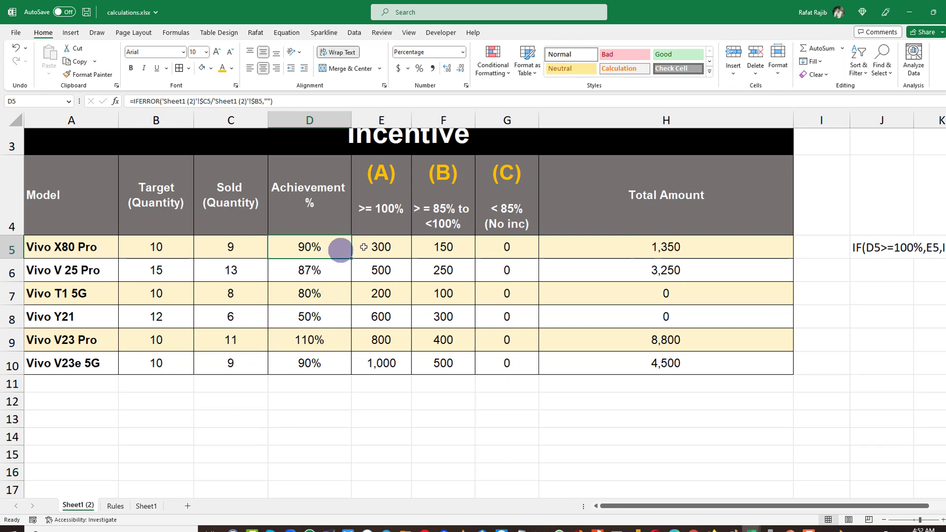
left_click(444, 248)
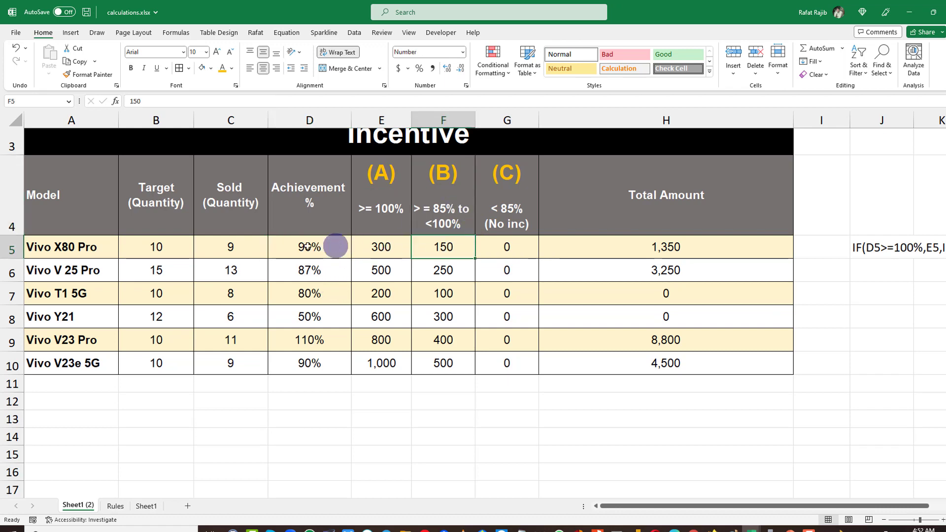
Compute =150*9 in a spare cell below the table to verify the total, then clear that cell.
left_click(242, 251)
left_click(446, 426)
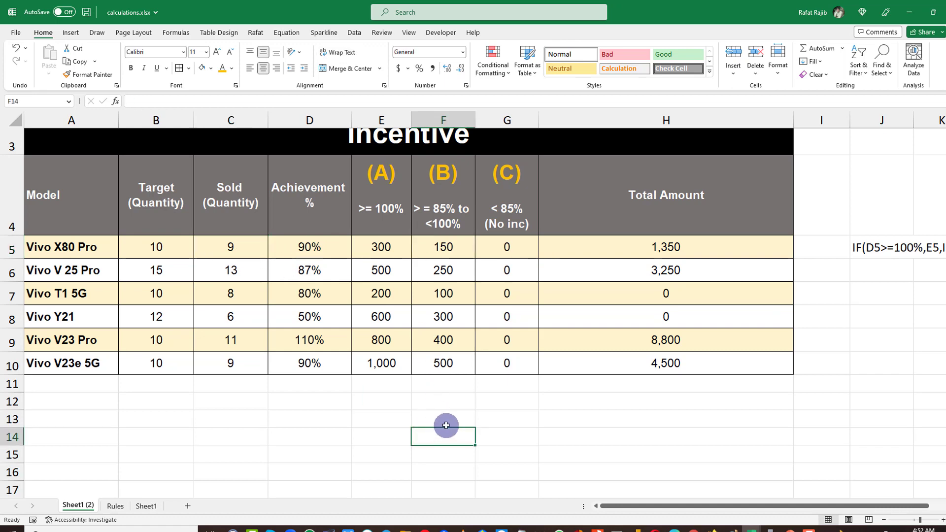
type("=150*9")
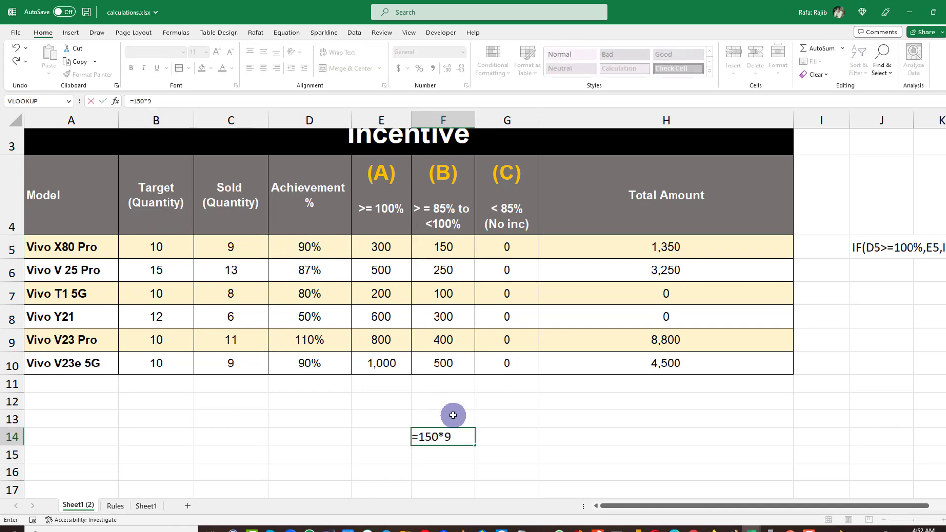
key("Return")
left_click(692, 249)
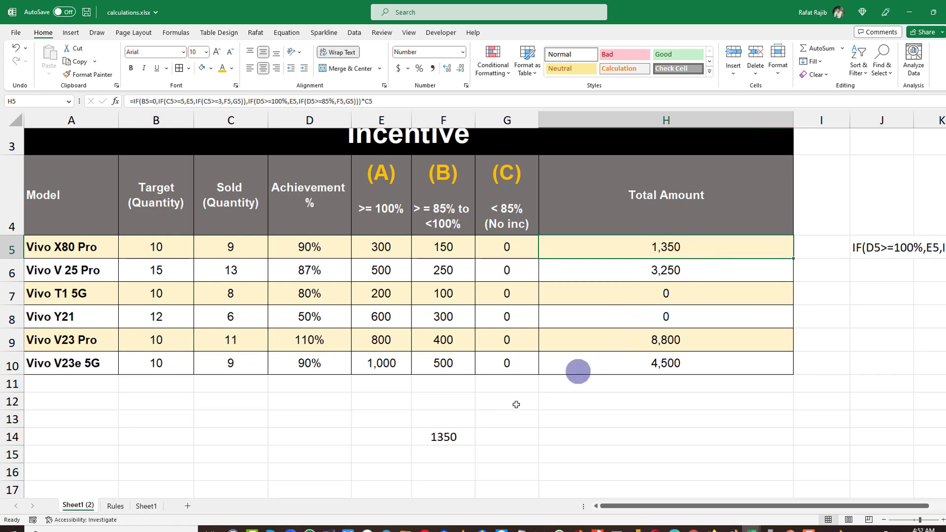
left_click(427, 434)
key("Delete")
Set Vivo X80 Pro's sold quantity to 15 and check its achievement, (A) incentive and Total Amount.
left_click(231, 252)
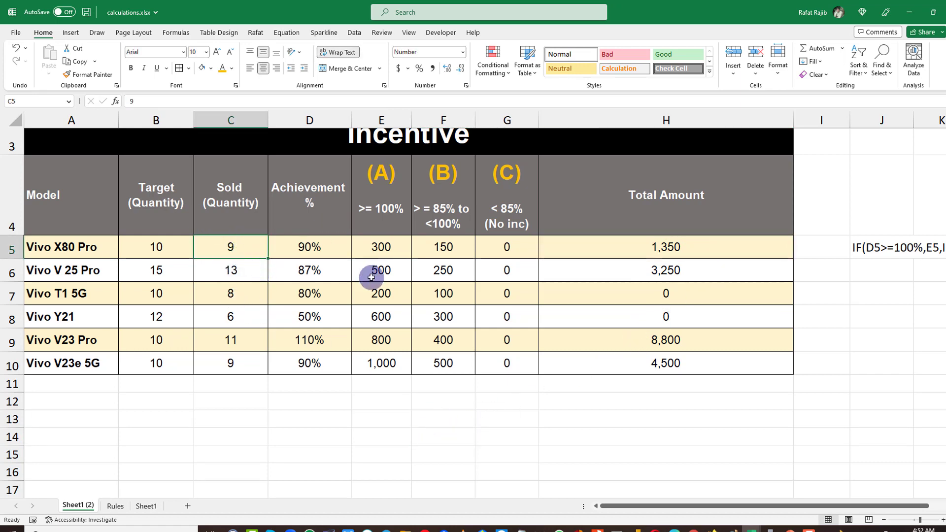
type("15")
key("Return")
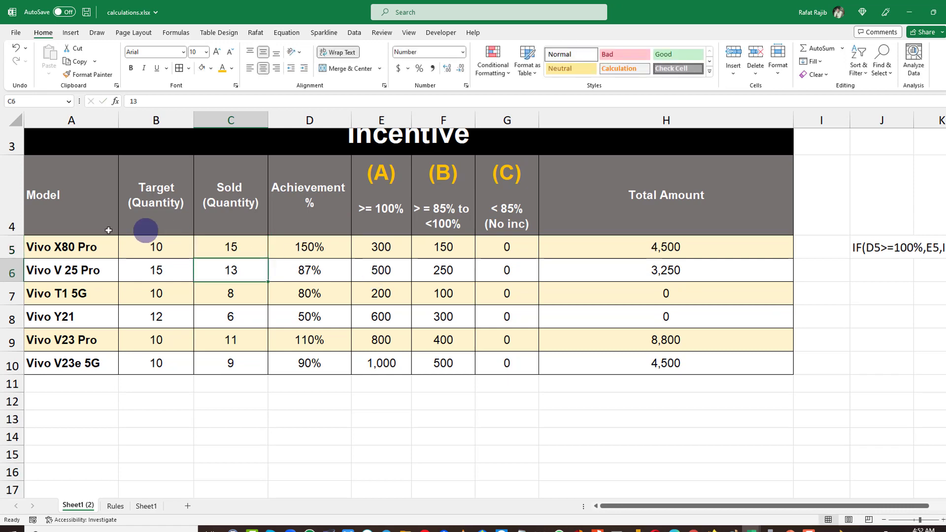
left_click(324, 250)
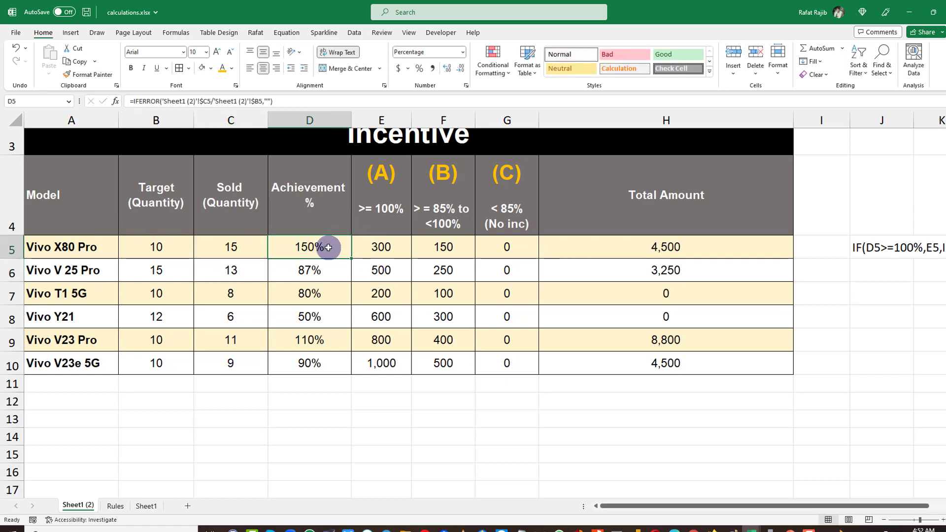
left_click(391, 247)
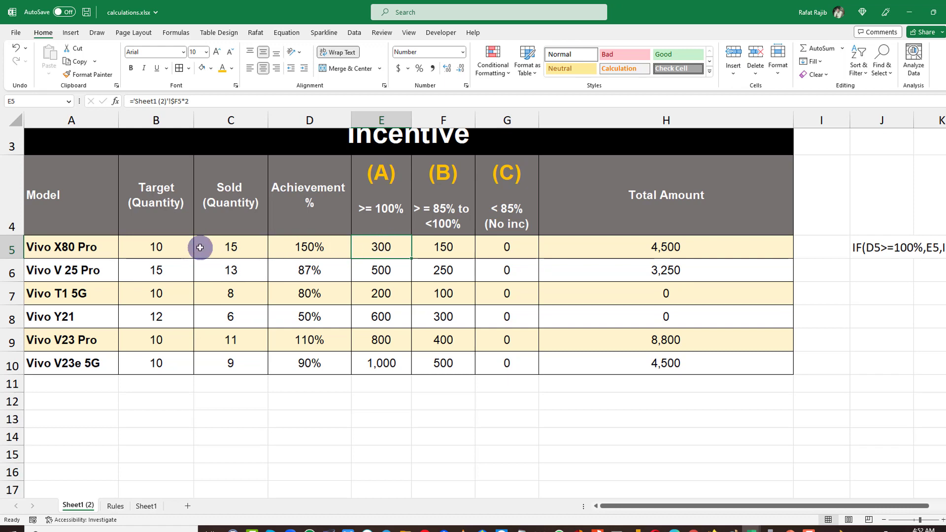
left_click(621, 247)
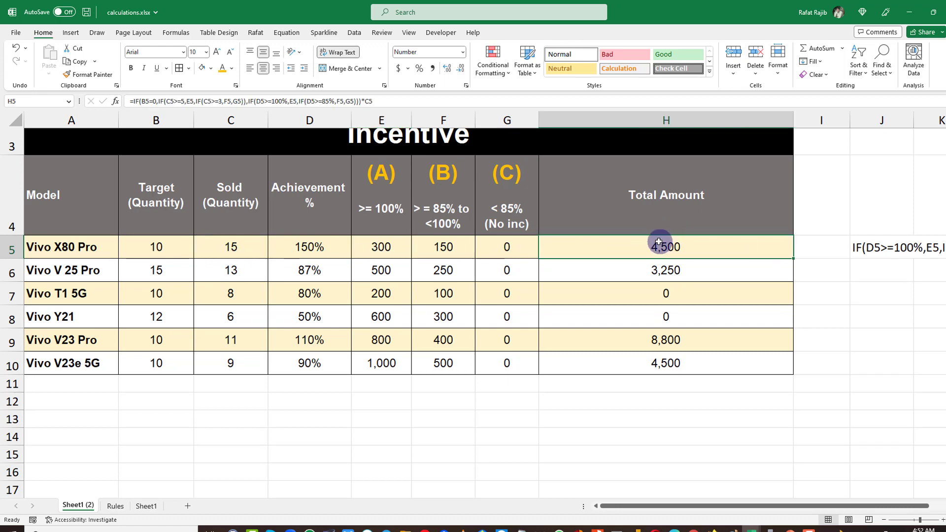
left_click(169, 247)
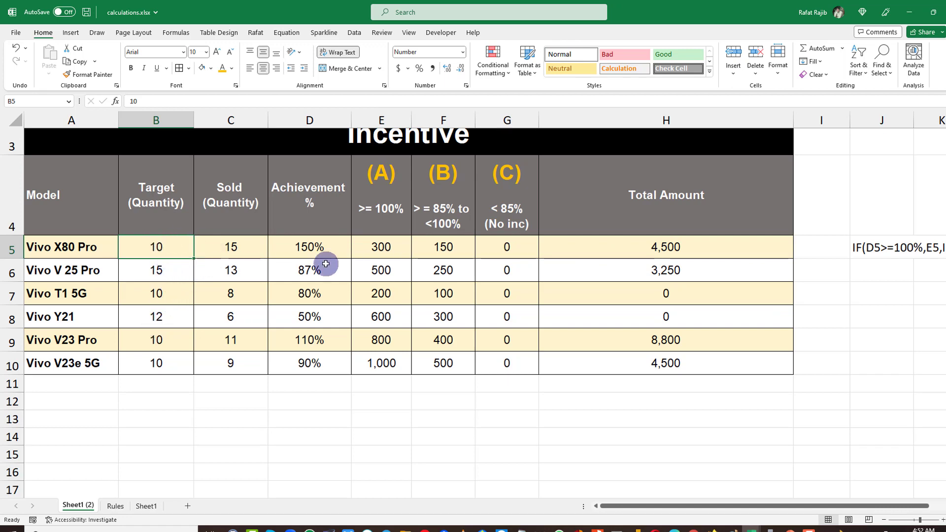
Set Vivo X80 Pro's sold quantity to 5.
left_click(238, 248)
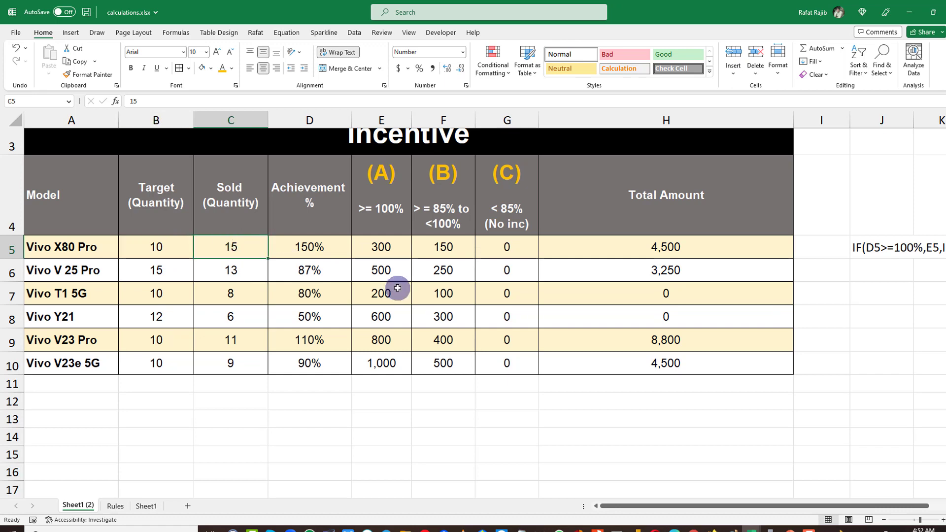
type("5")
key("Return")
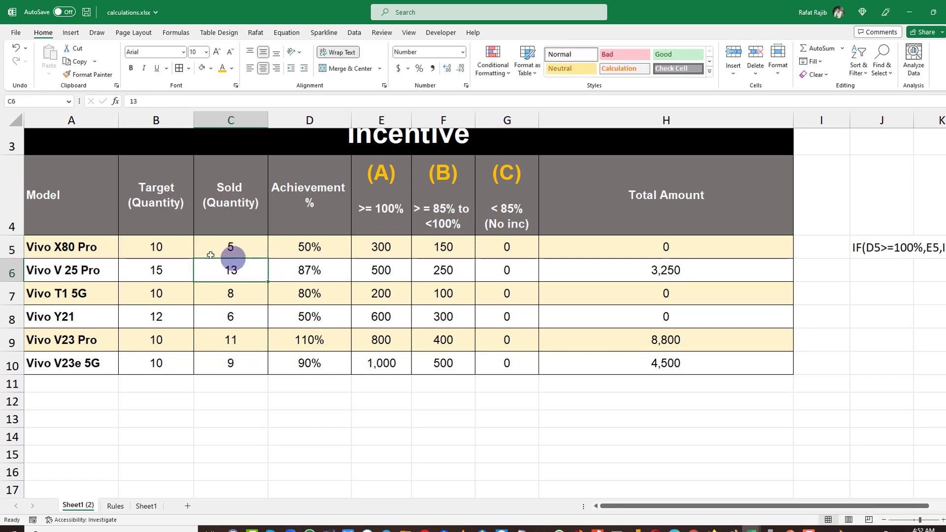
Set Vivo X80 Pro's target quantity to 0 and examine its (A) incentive and Total Amount.
left_click(186, 247)
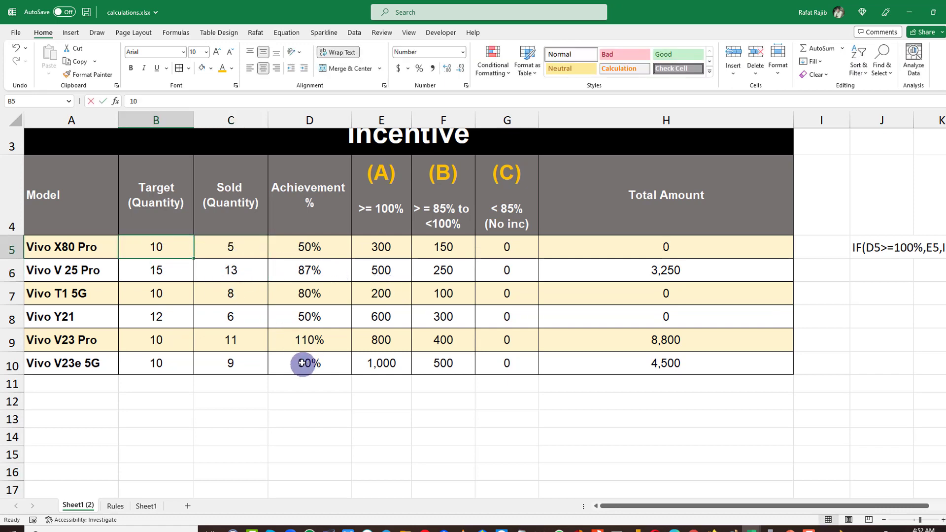
type("0")
left_click(309, 316)
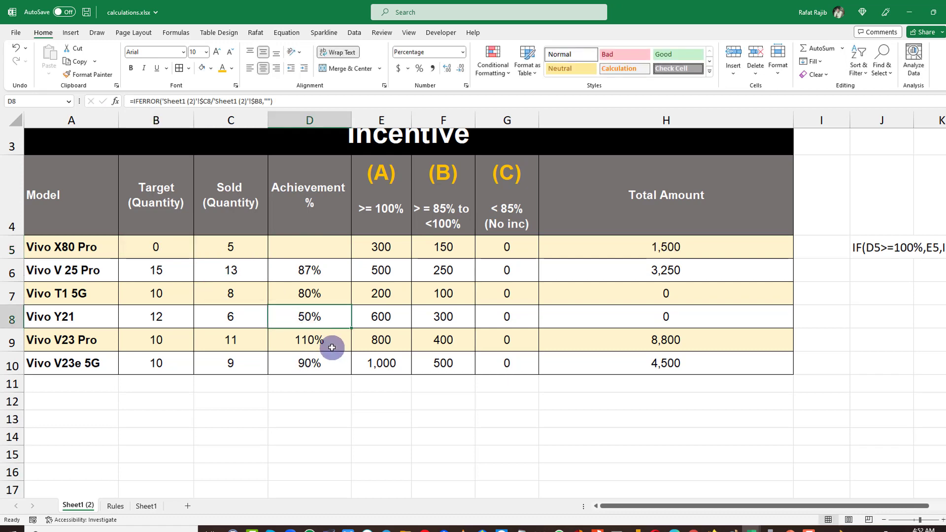
left_click(633, 244)
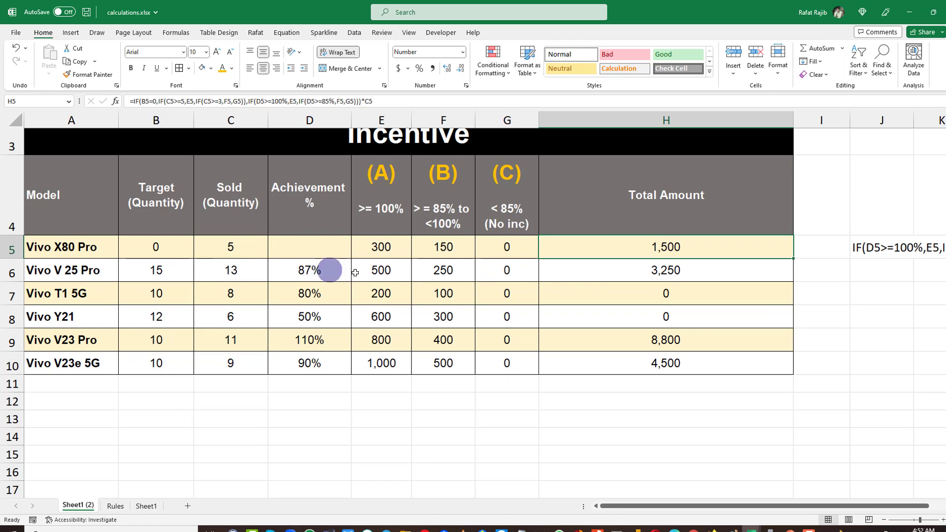
left_click(211, 247)
scroll(296, 408, "down", 3)
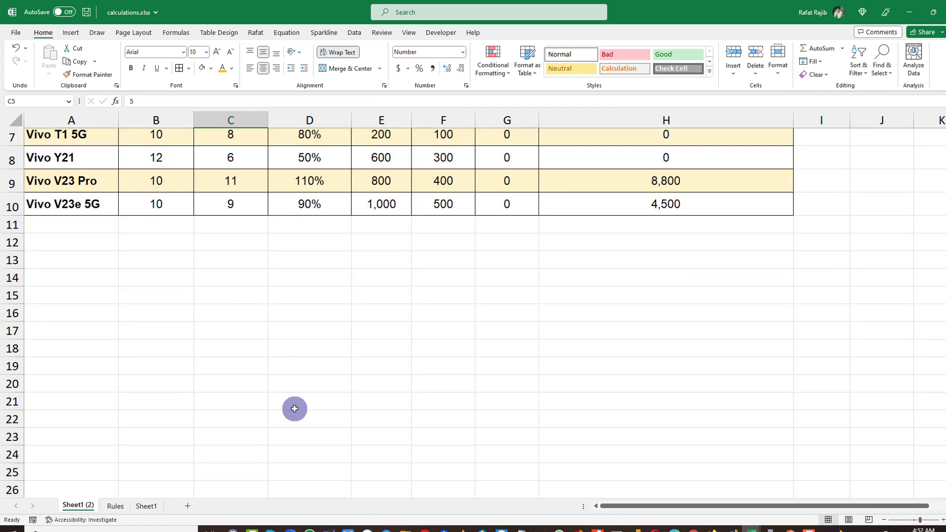
scroll(294, 410, "up", 3)
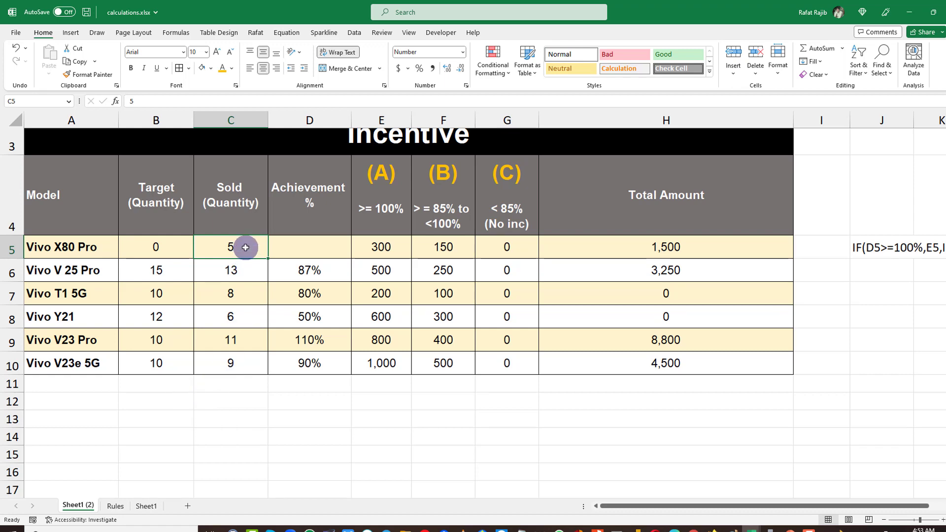
left_click_drag(391, 182, 392, 239)
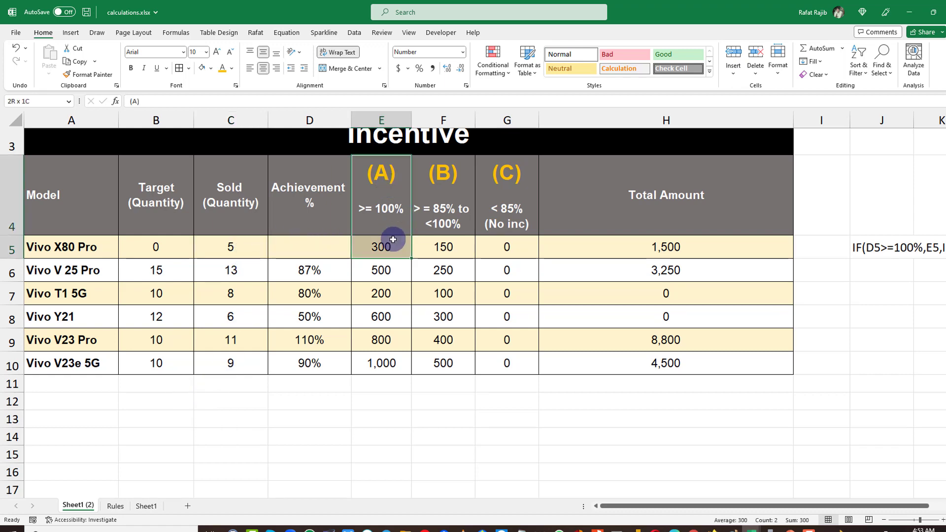
left_click(389, 249)
Set Vivo X80 Pro's sold quantity to 3 and recheck the row's incentive and Total Amount.
left_click(240, 251)
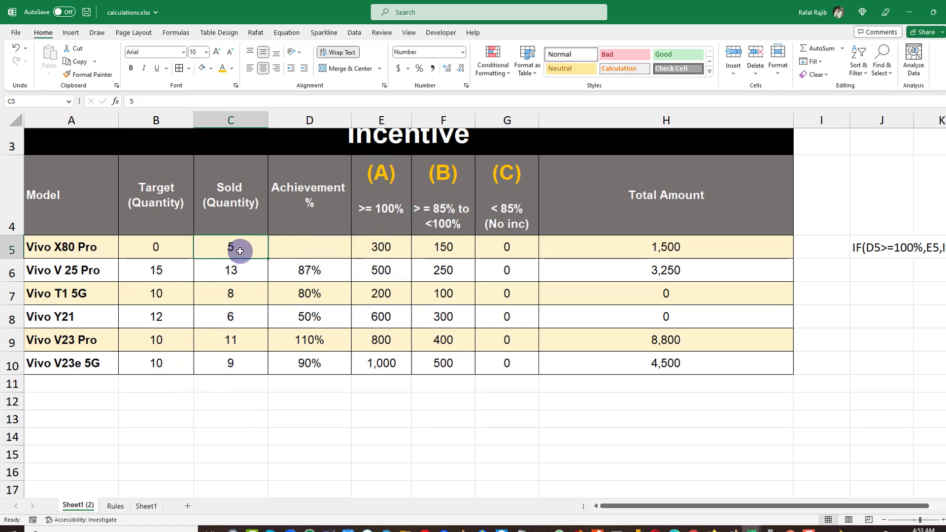
left_click(680, 245)
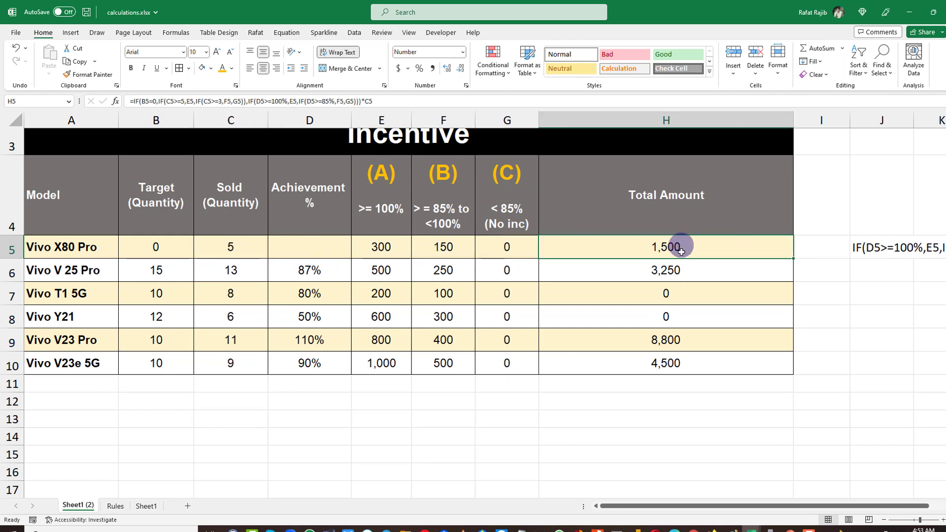
left_click(206, 245)
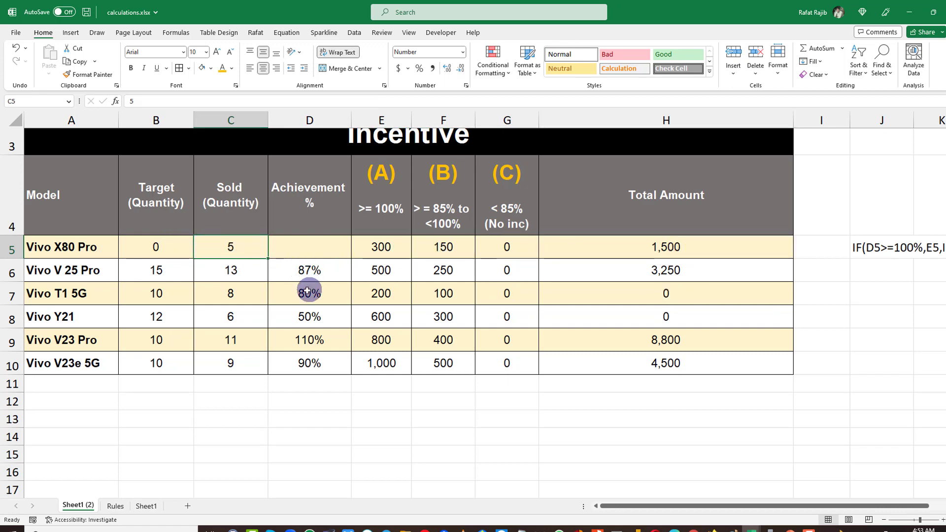
type("3")
left_click(271, 298)
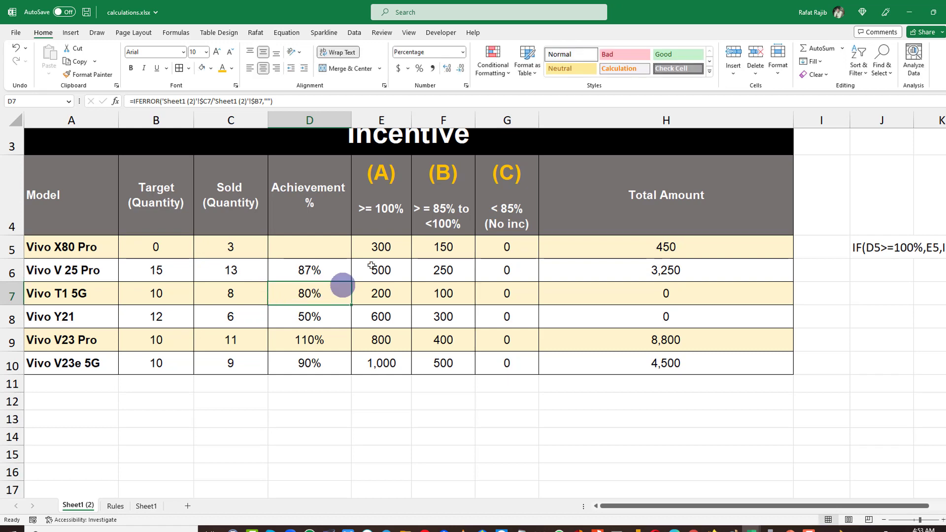
left_click(442, 246)
left_click(243, 244)
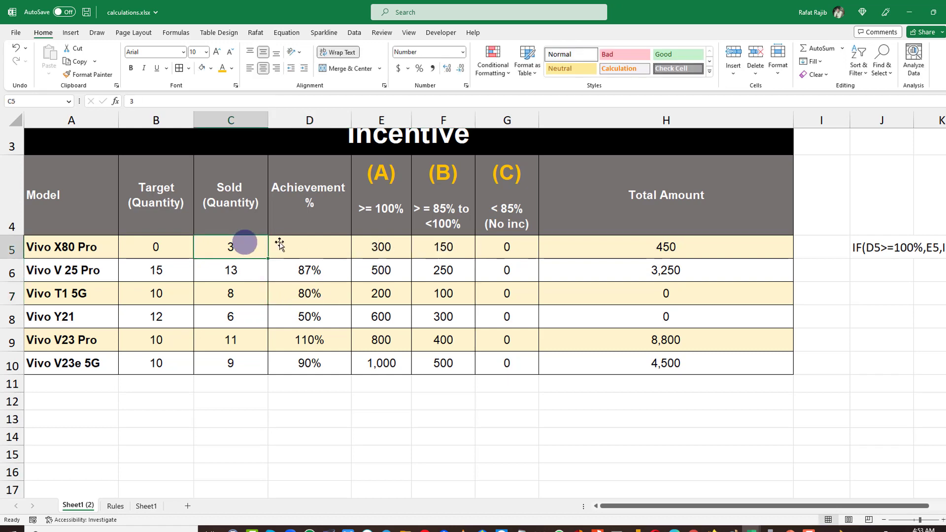
left_click(640, 247)
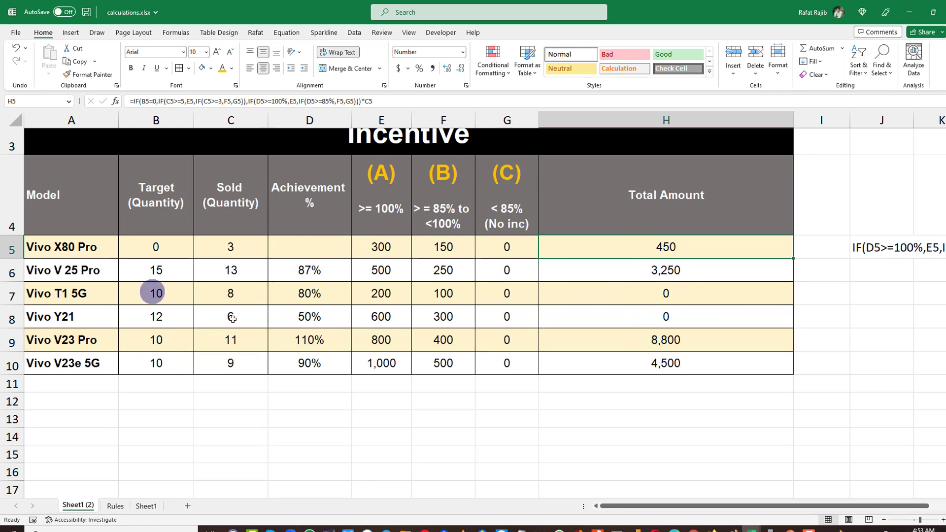
scroll(434, 268, "up", 2)
scroll(431, 265, "down", 1)
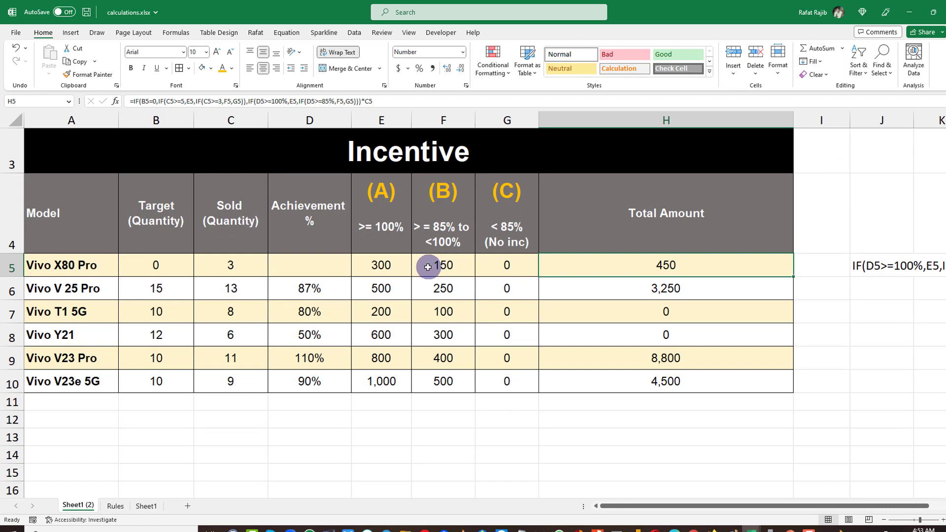
Re-enter the nested IF Total Amount formula for Vivo X80 Pro and fill it down to Vivo V23e 5G.
double_click(601, 269)
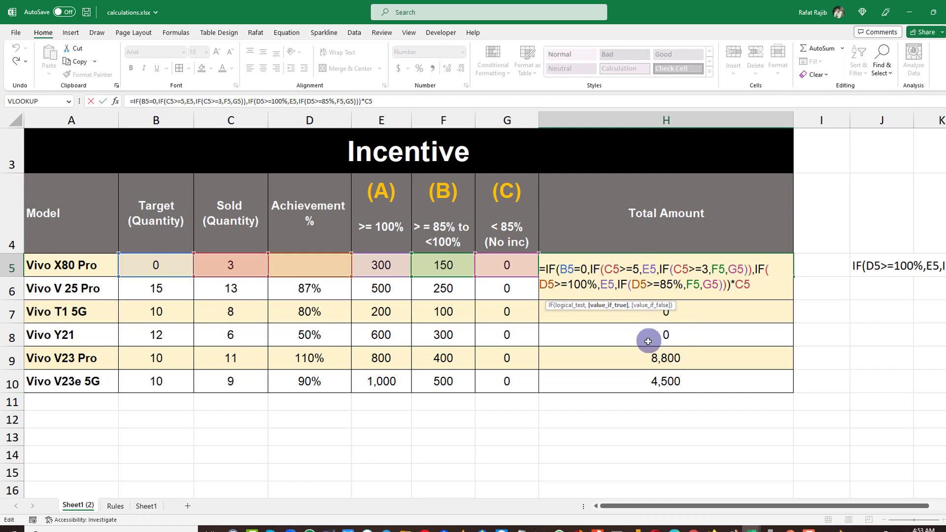
key("ctrl+Return")
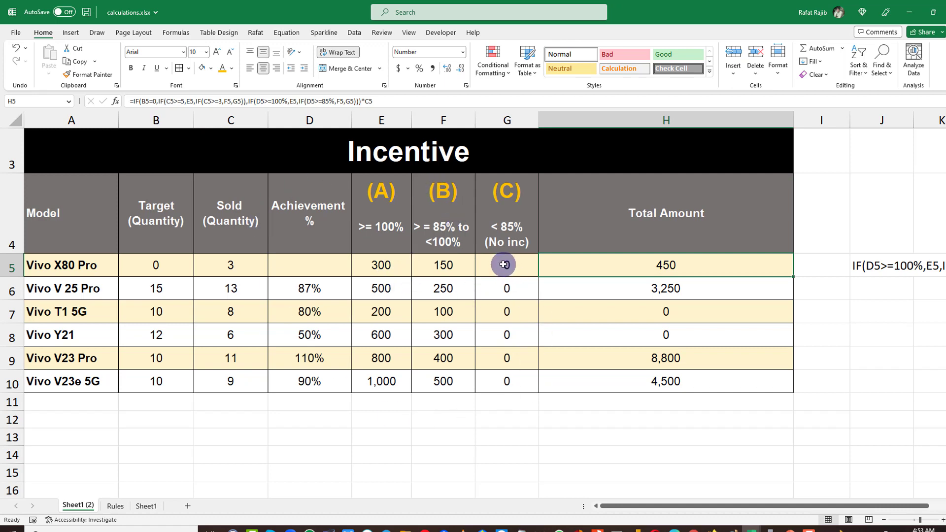
left_click_drag(682, 266, 690, 387)
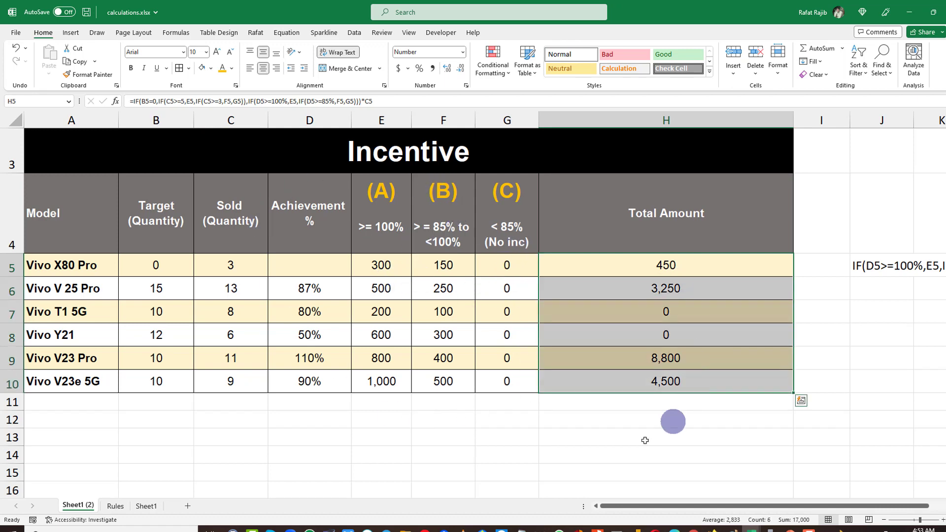